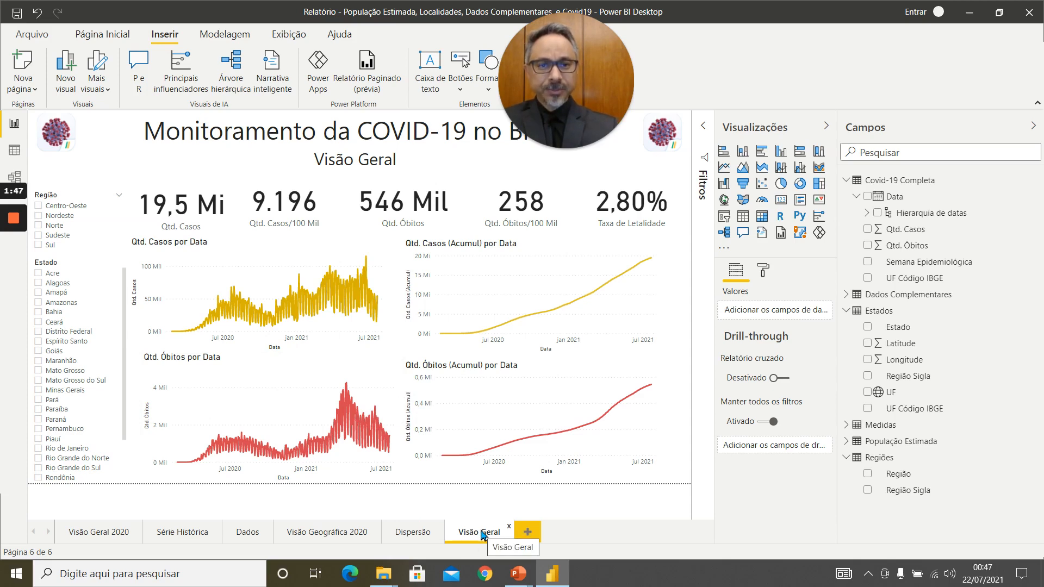
# Duplicate the Visão Geral page and rename the copy "Análise por Região".
pyautogui.rightClick(482, 535)
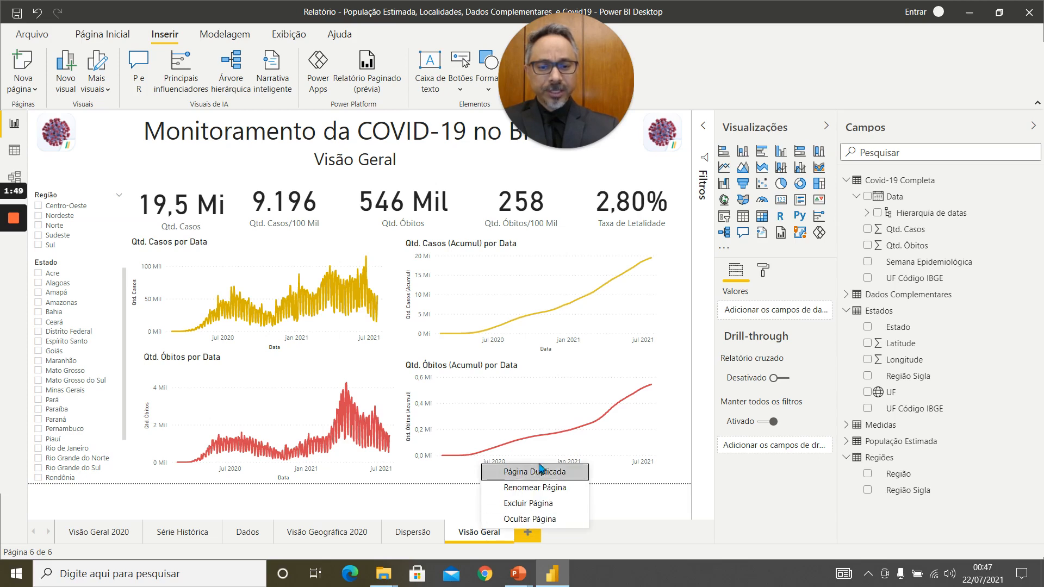
pyautogui.click(546, 478)
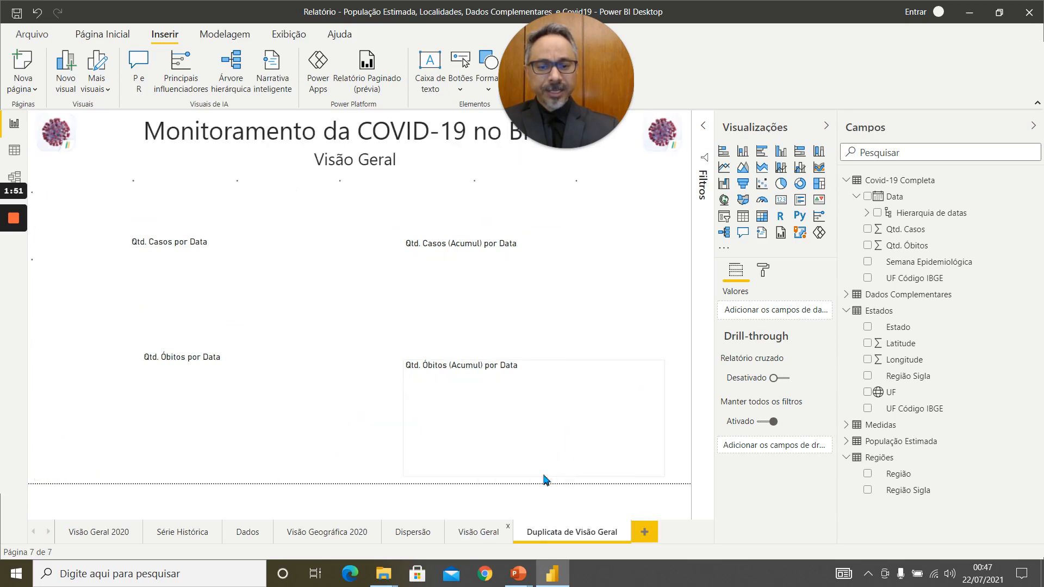
pyautogui.doubleClick(597, 535)
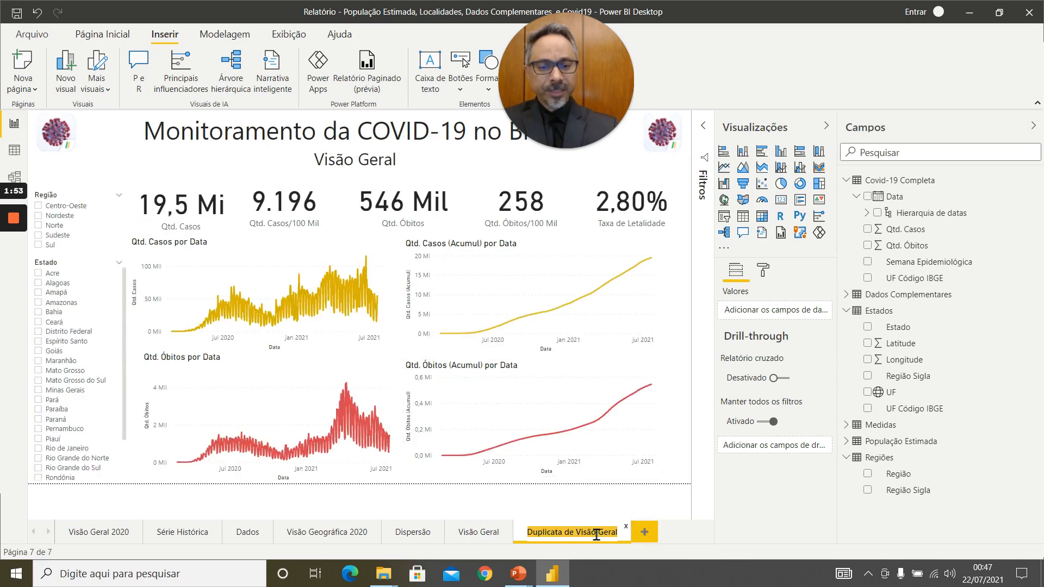
pyautogui.press('Return')
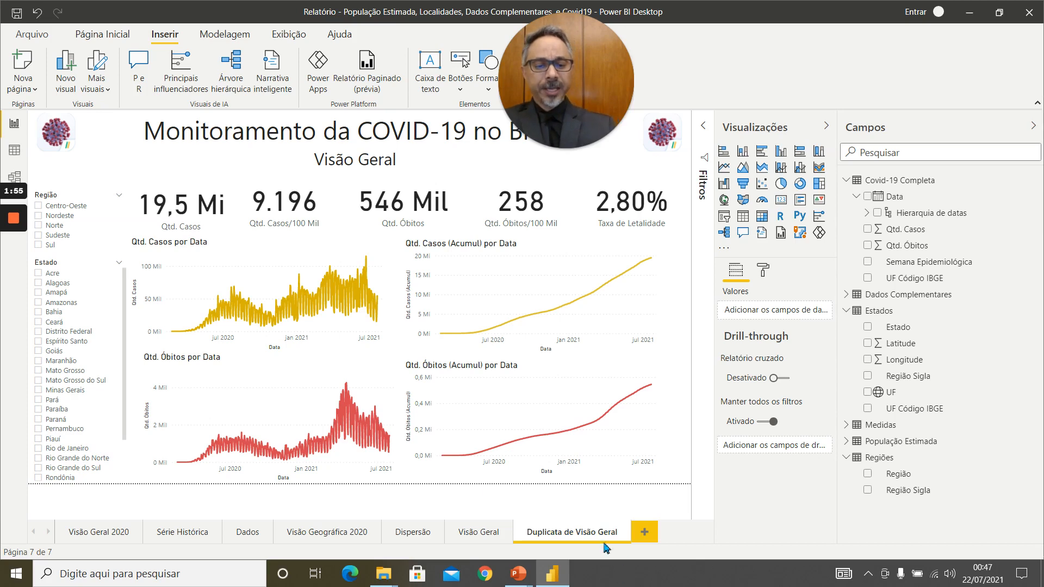
pyautogui.moveTo(609, 536)
pyautogui.mouseDown()
pyautogui.moveTo(547, 528)
pyautogui.moveTo(583, 531)
pyautogui.mouseUp()
pyautogui.doubleClick(582, 531)
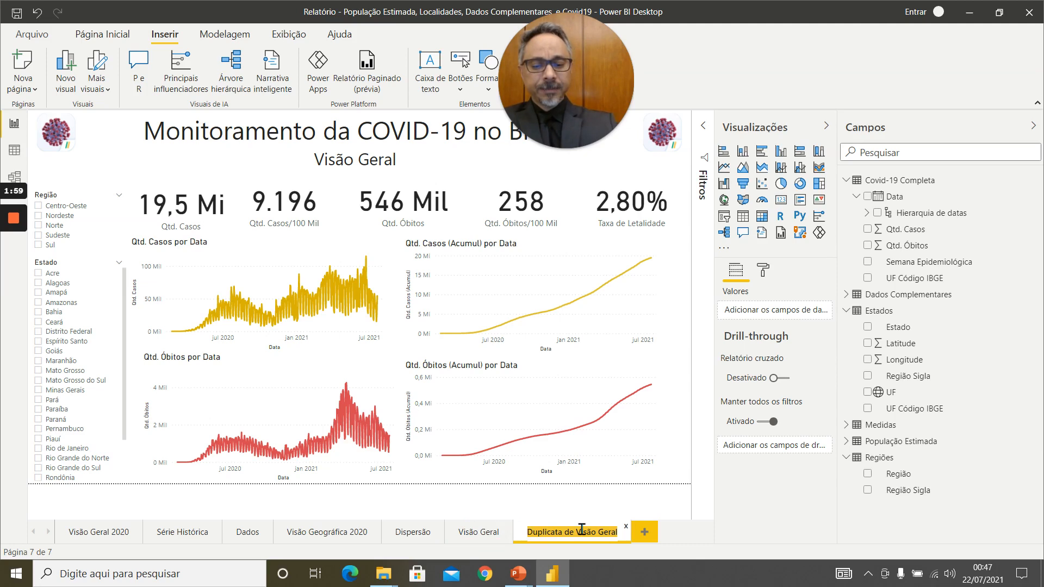
pyautogui.write('Análise por')
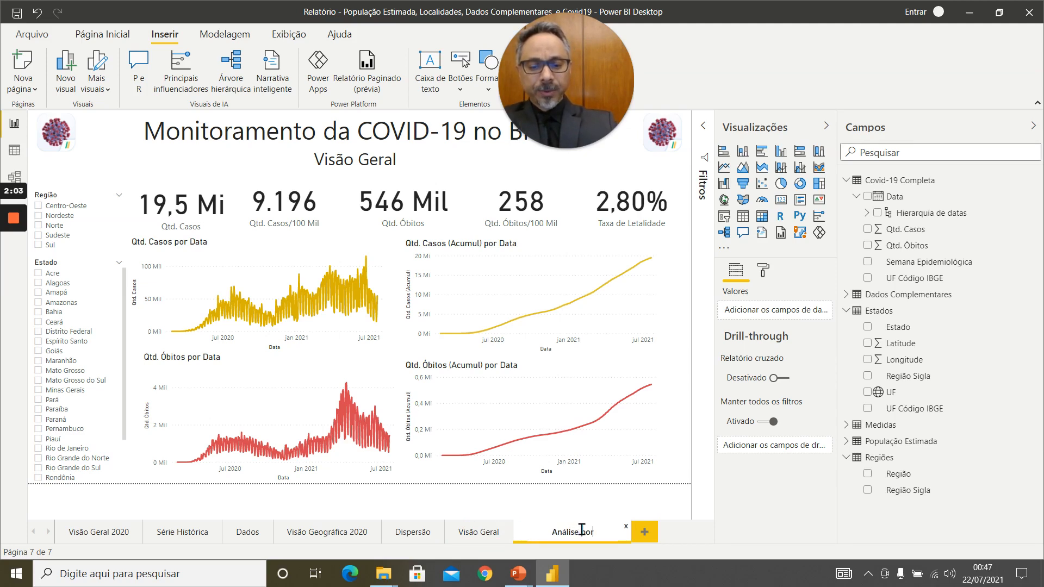
pyautogui.write(' Região')
pyautogui.press('Return')
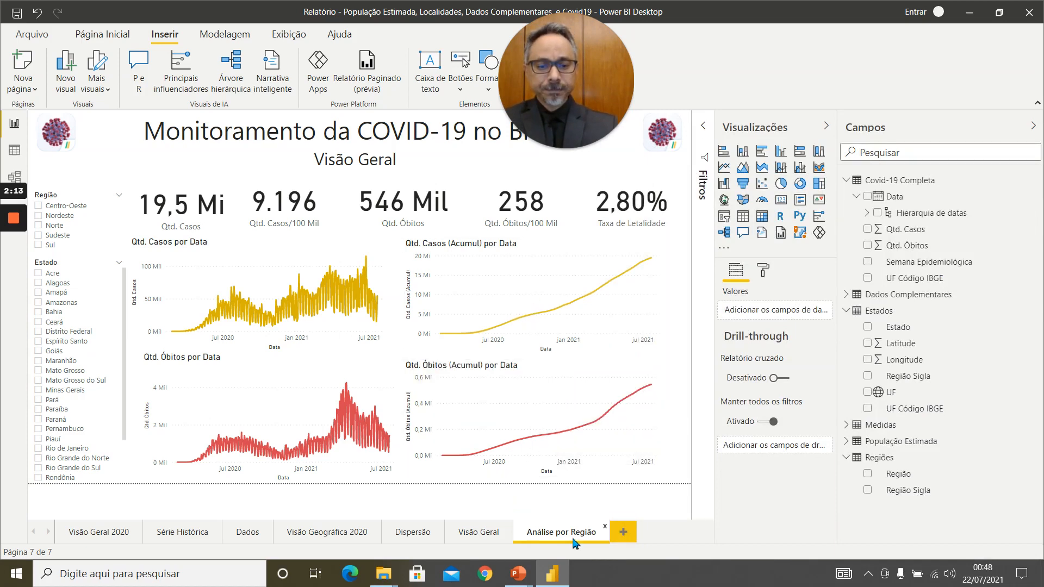
# Delete the five indicator cards and the four line charts from the Análise por Região page.
pyautogui.click(274, 277)
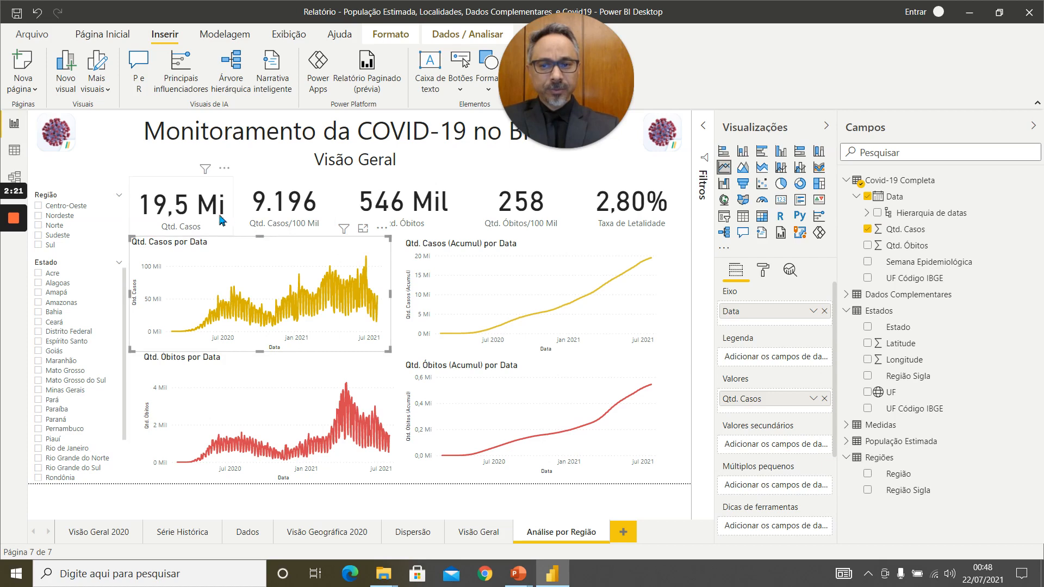
pyautogui.click(181, 211)
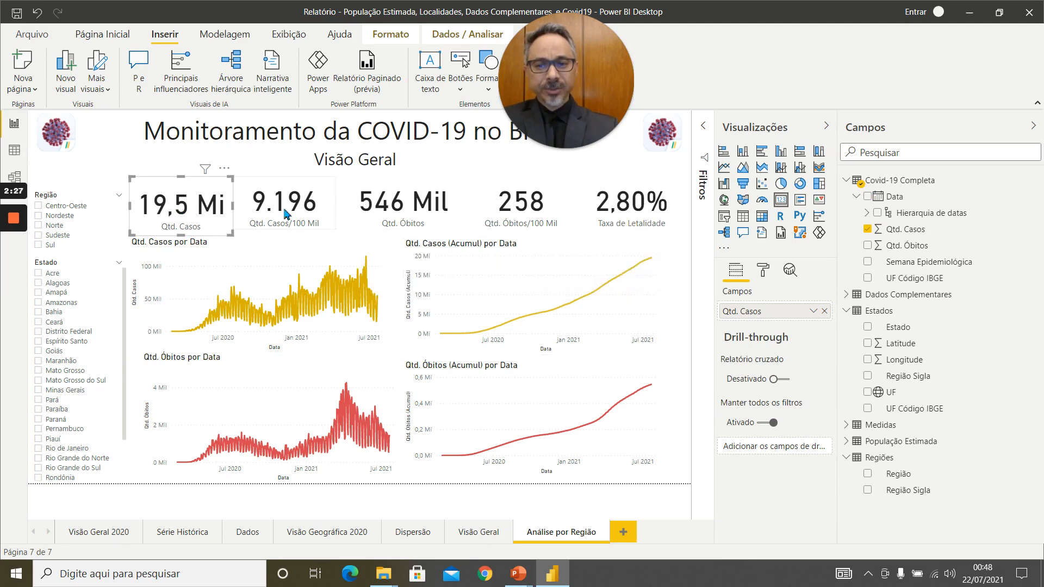
pyautogui.keyDown('ctrl'); pyautogui.click(324, 226); pyautogui.keyUp('ctrl')
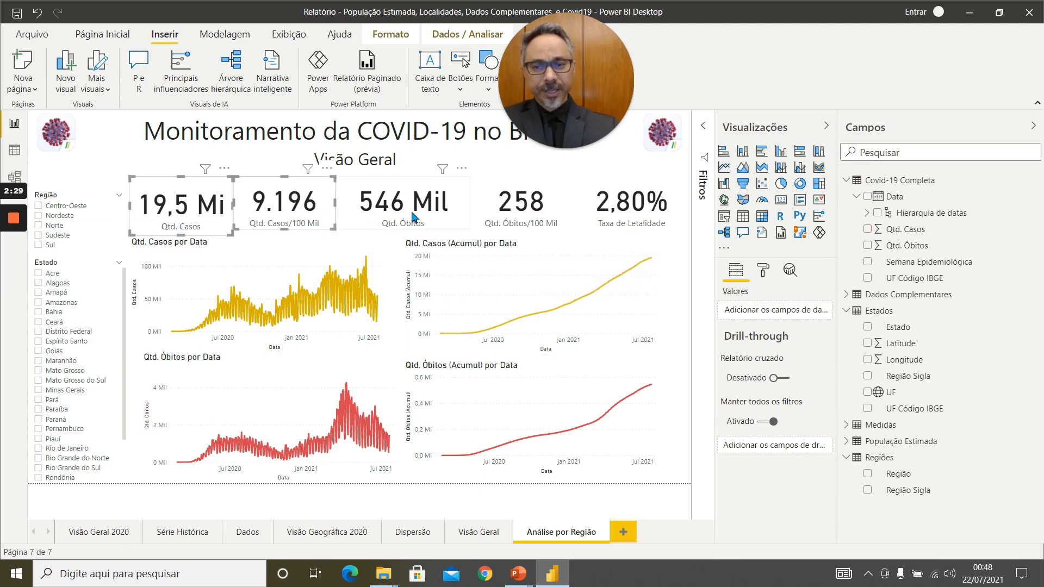
pyautogui.keyDown('ctrl'); pyautogui.click(442, 220); pyautogui.keyUp('ctrl')
pyautogui.keyDown('ctrl'); pyautogui.click(550, 218); pyautogui.keyUp('ctrl')
pyautogui.keyDown('ctrl'); pyautogui.click(626, 216); pyautogui.keyUp('ctrl')
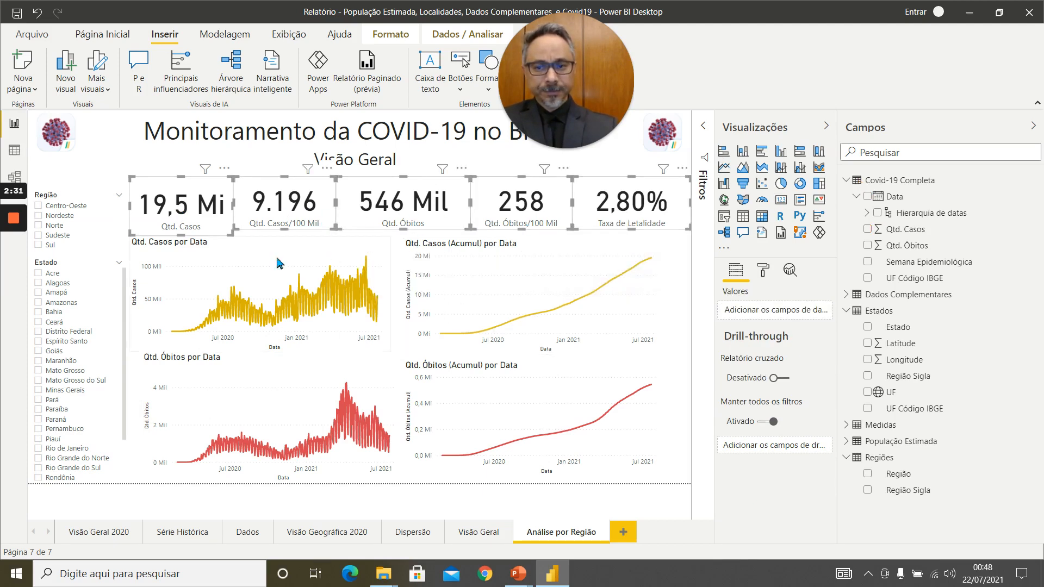
pyautogui.keyDown('ctrl'); pyautogui.click(276, 254); pyautogui.keyUp('ctrl')
pyautogui.keyDown('ctrl'); pyautogui.click(430, 279); pyautogui.keyUp('ctrl')
pyautogui.keyDown('ctrl'); pyautogui.click(332, 376); pyautogui.keyUp('ctrl')
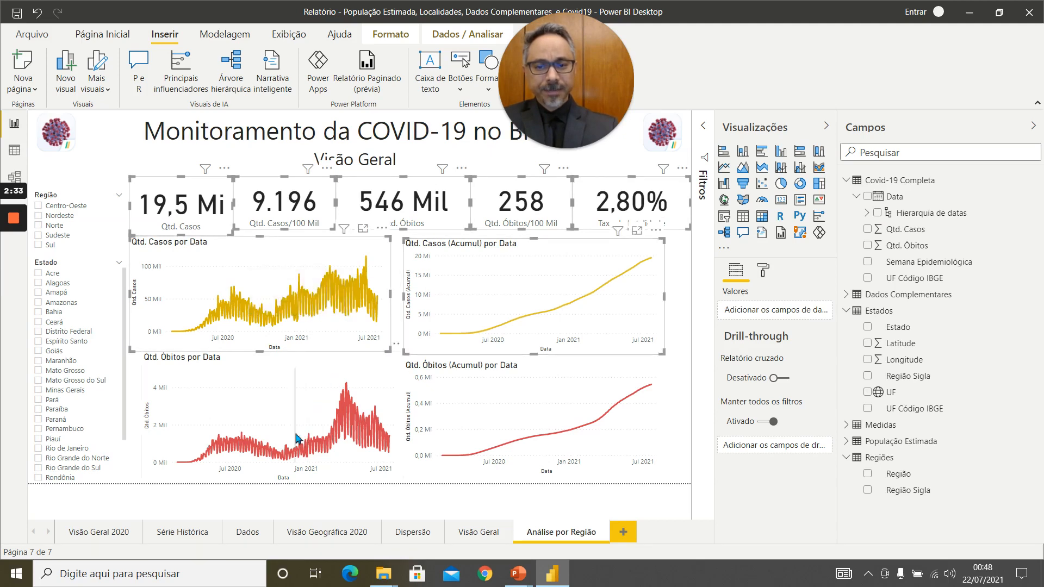
pyautogui.keyDown('ctrl'); pyautogui.click(466, 418); pyautogui.keyUp('ctrl')
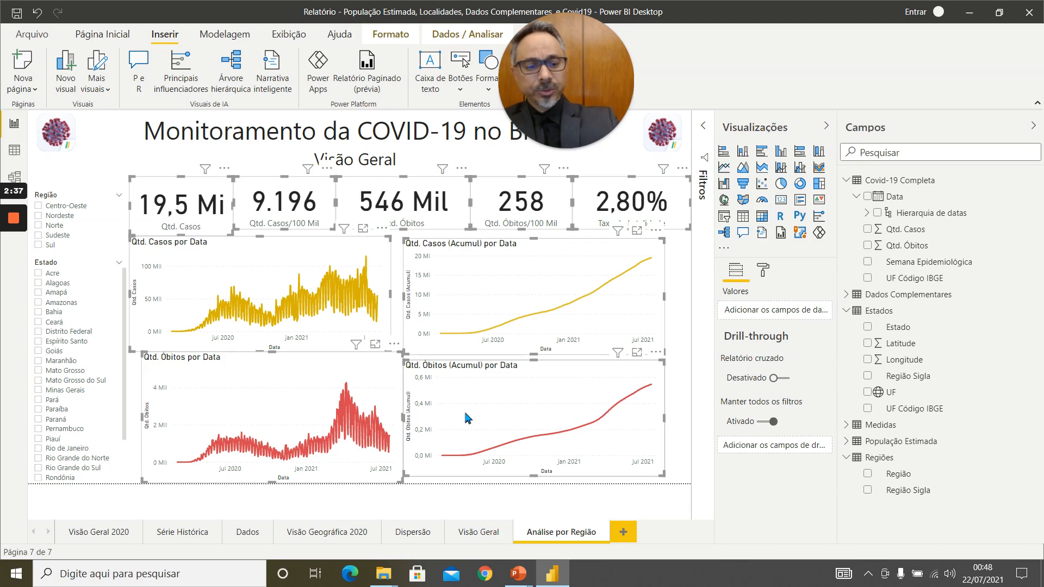
pyautogui.press('Delete')
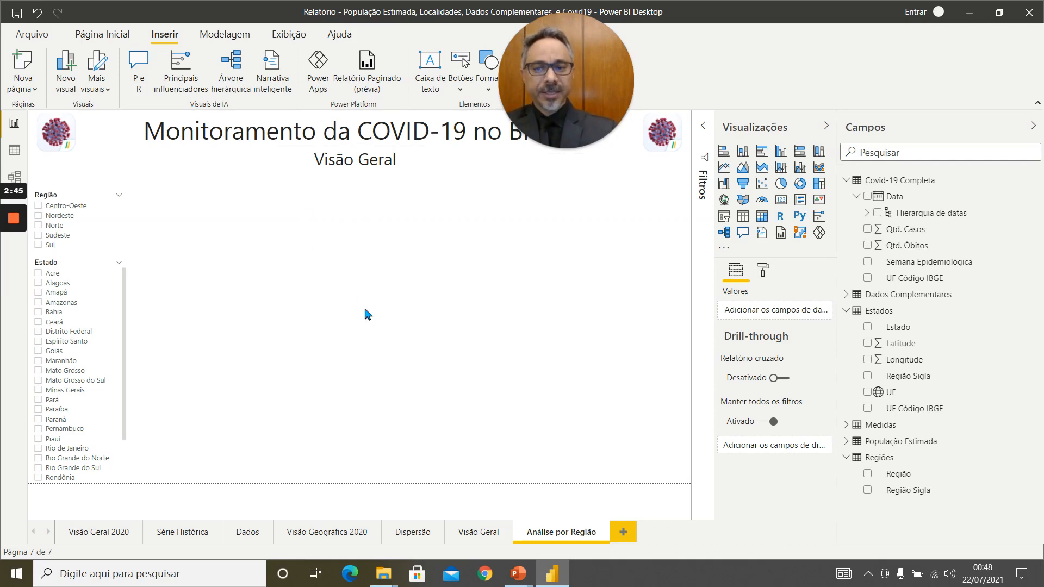
# Replace the page's subtitle text "Visão Geral" with "Análise por Região".
pyautogui.doubleClick(375, 163)
pyautogui.press('BackSpace')
pyautogui.press('BackSpace')
pyautogui.press('BackSpace')
pyautogui.press('BackSpace')
pyautogui.press('BackSpace')
pyautogui.press('BackSpace')
pyautogui.press('BackSpace')
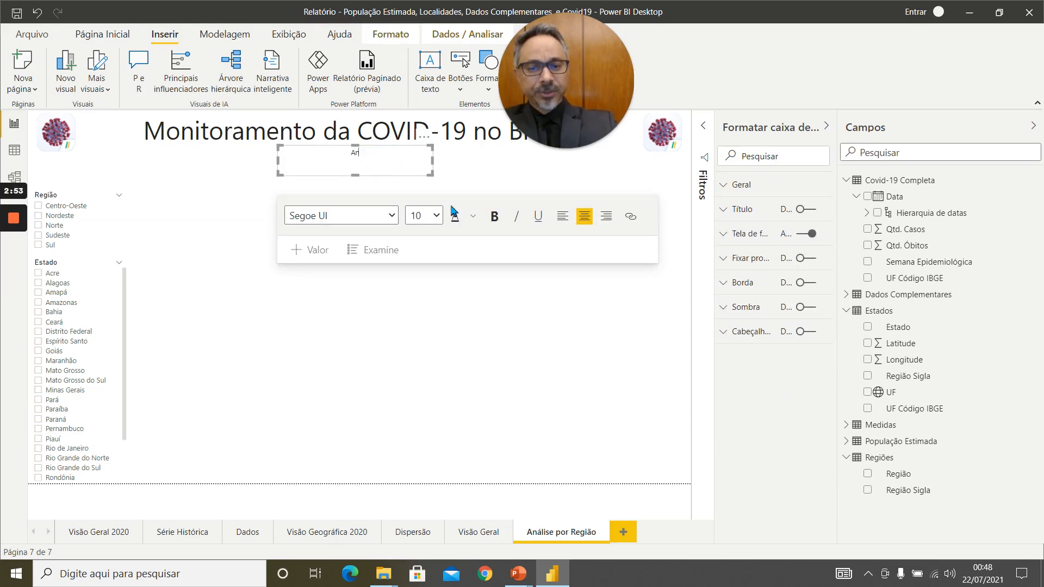
pyautogui.write('Análise por Região')
# Set the font size of the "Análise por Região" subtitle to 24.
pyautogui.moveTo(398, 156); pyautogui.dragTo(312, 159)
pyautogui.click(434, 220)
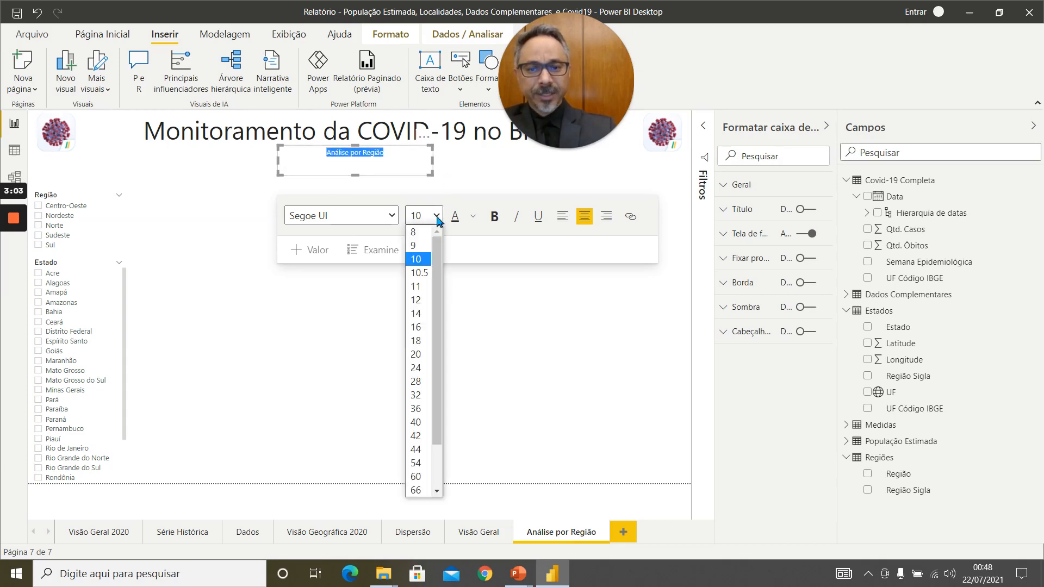
pyautogui.click(425, 371)
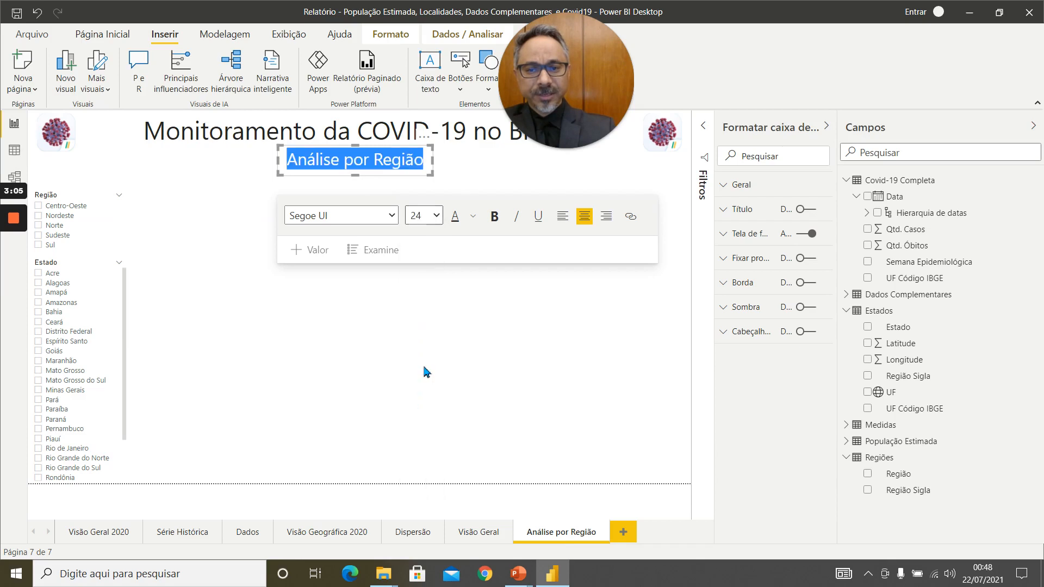
pyautogui.click(427, 302)
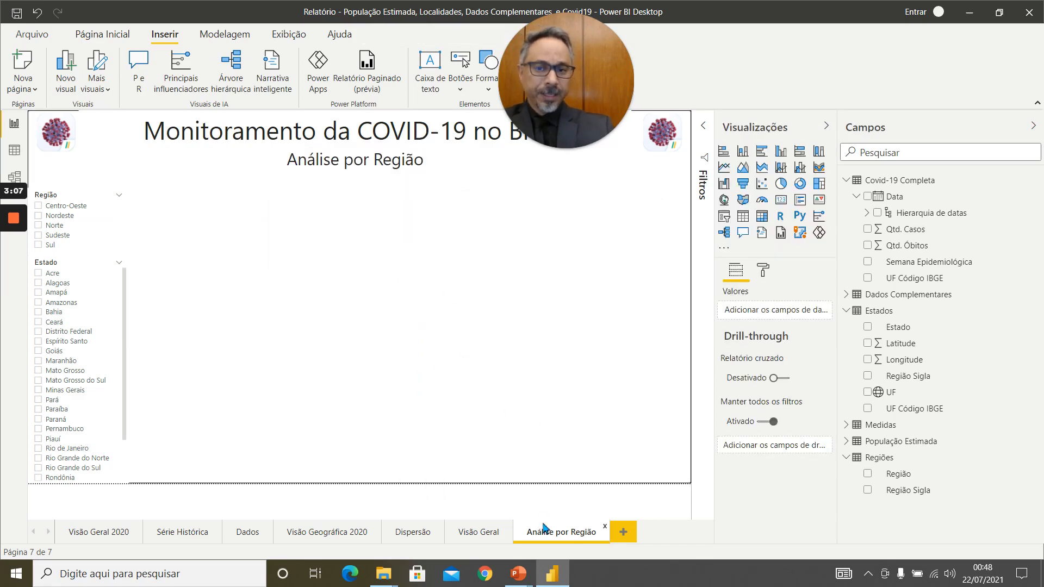
# Duplicate the Análise por Região page and return to the original page.
pyautogui.rightClick(572, 537)
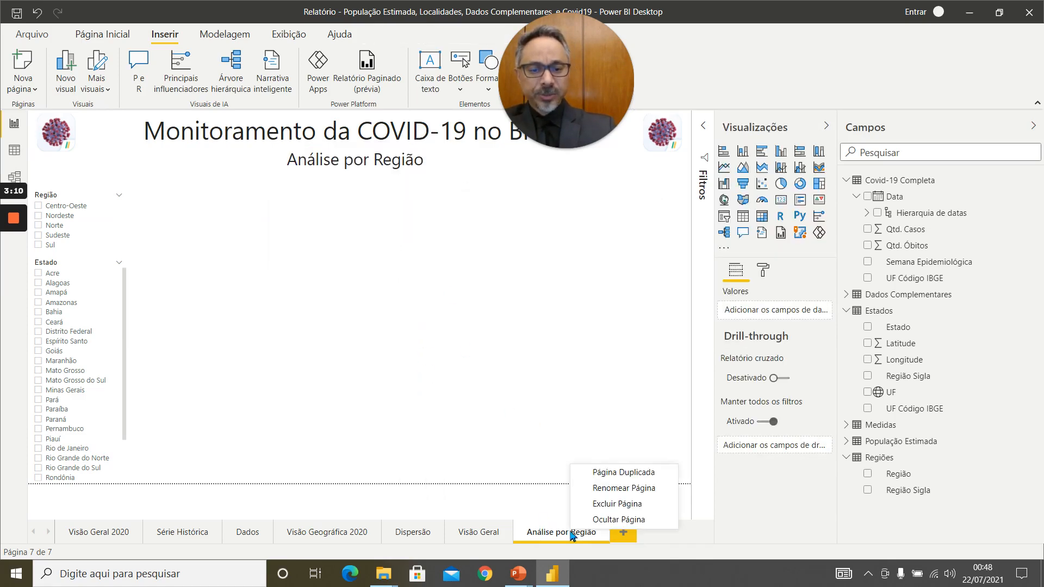
pyautogui.click(641, 477)
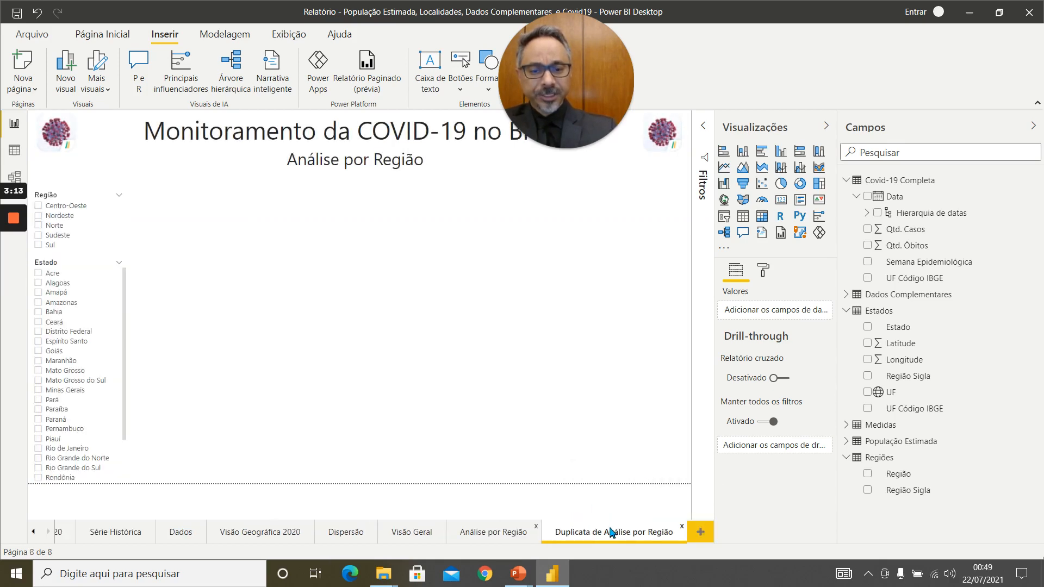
pyautogui.click(498, 537)
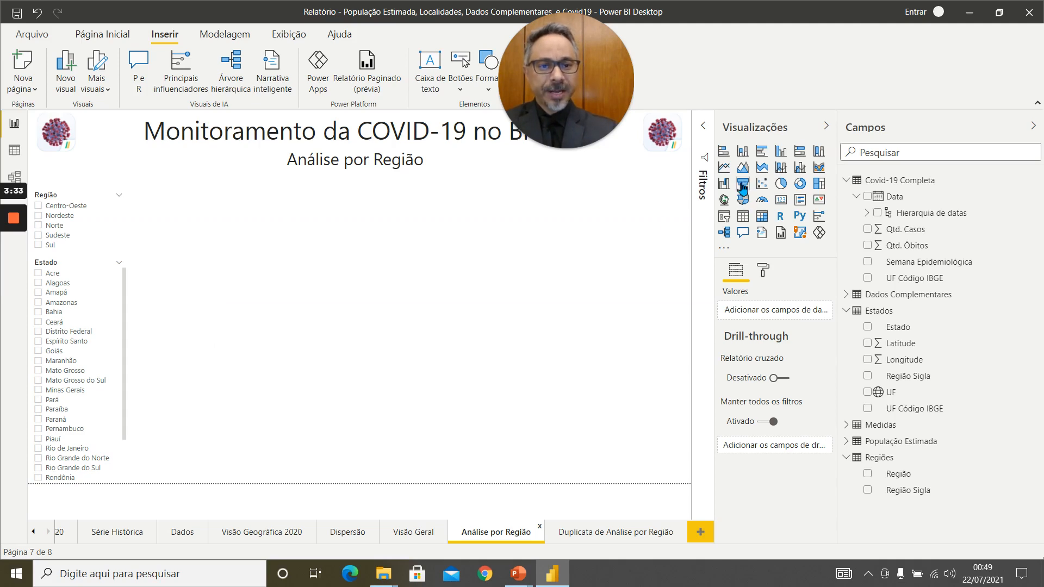
# Add a line chart about half the page width below the subtitle, with Data on its axis as plain dates instead of a date hierarchy.
pyautogui.click(725, 168)
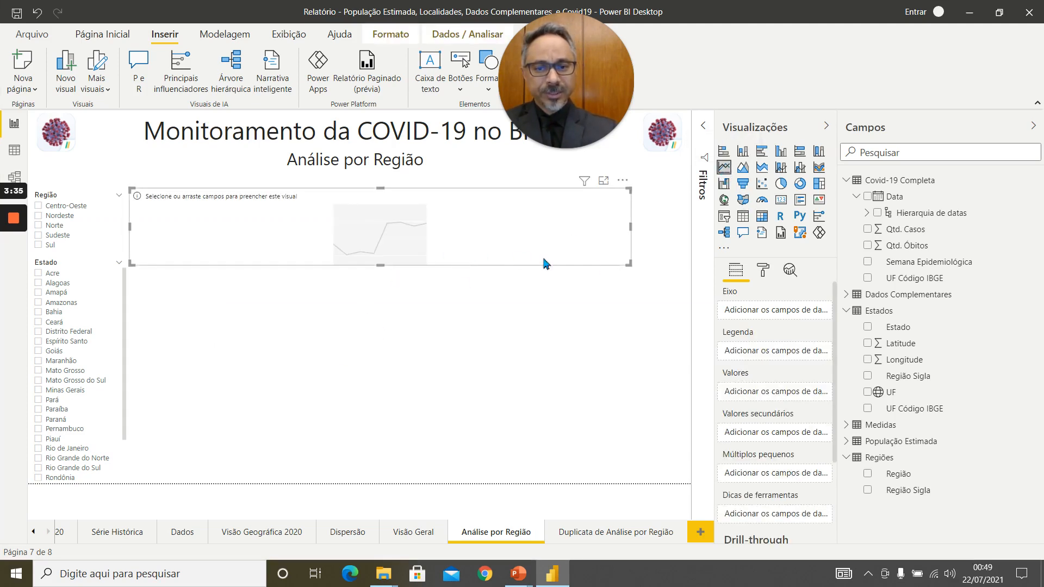
pyautogui.moveTo(631, 264); pyautogui.dragTo(381, 288)
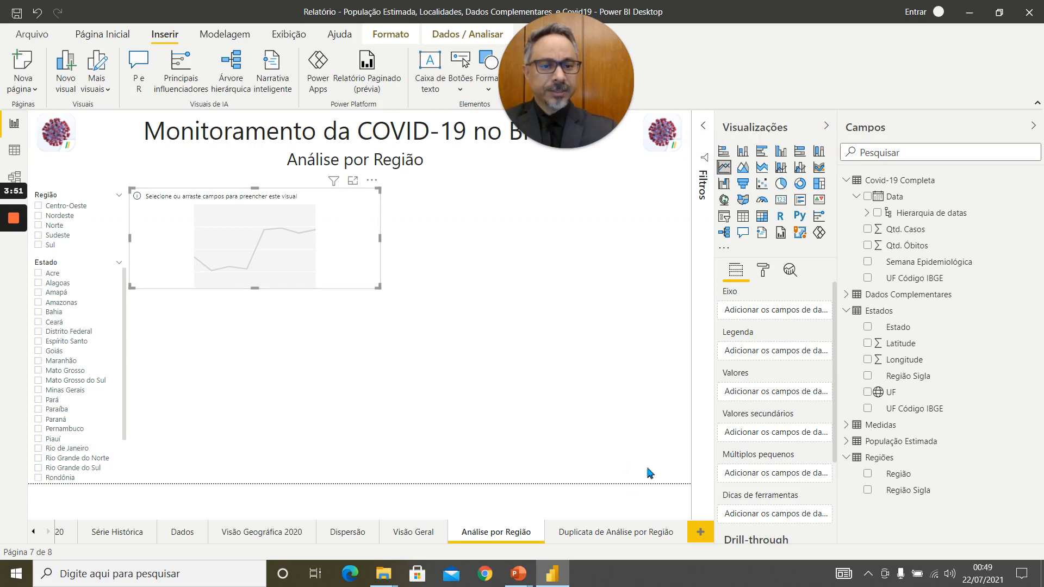
pyautogui.moveTo(893, 197); pyautogui.dragTo(762, 310)
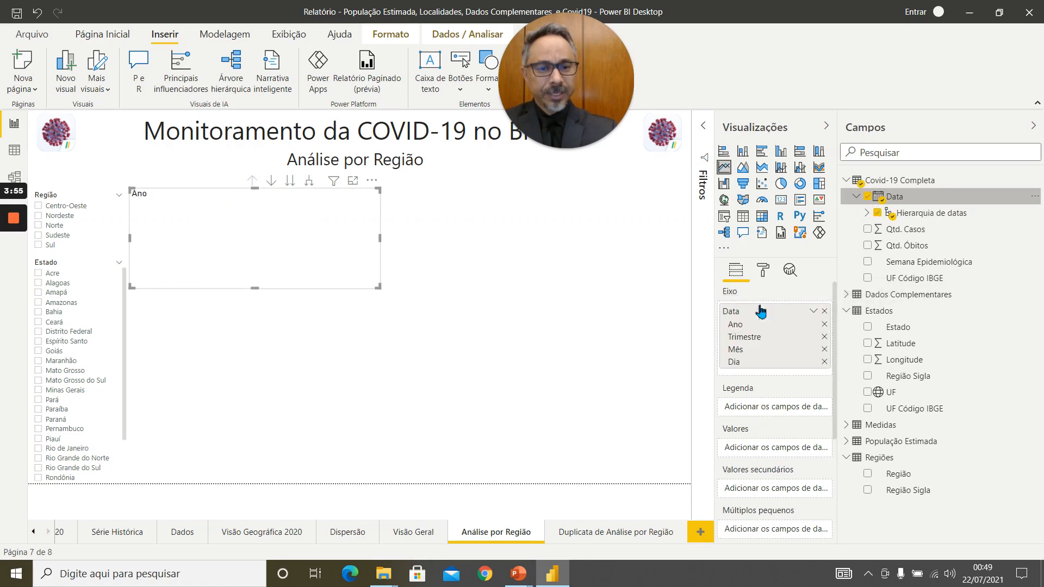
pyautogui.click(814, 311)
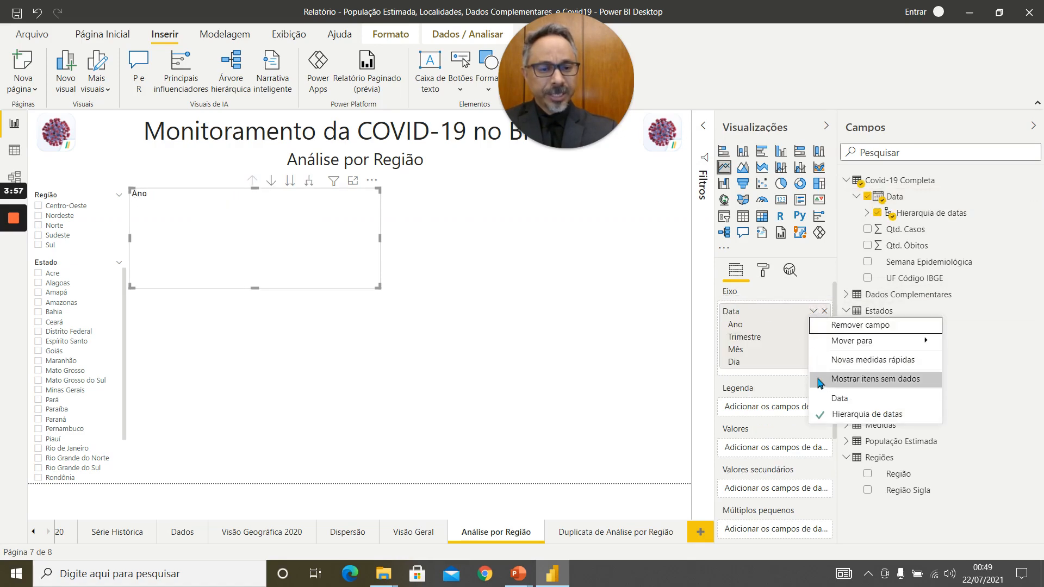
pyautogui.click(840, 399)
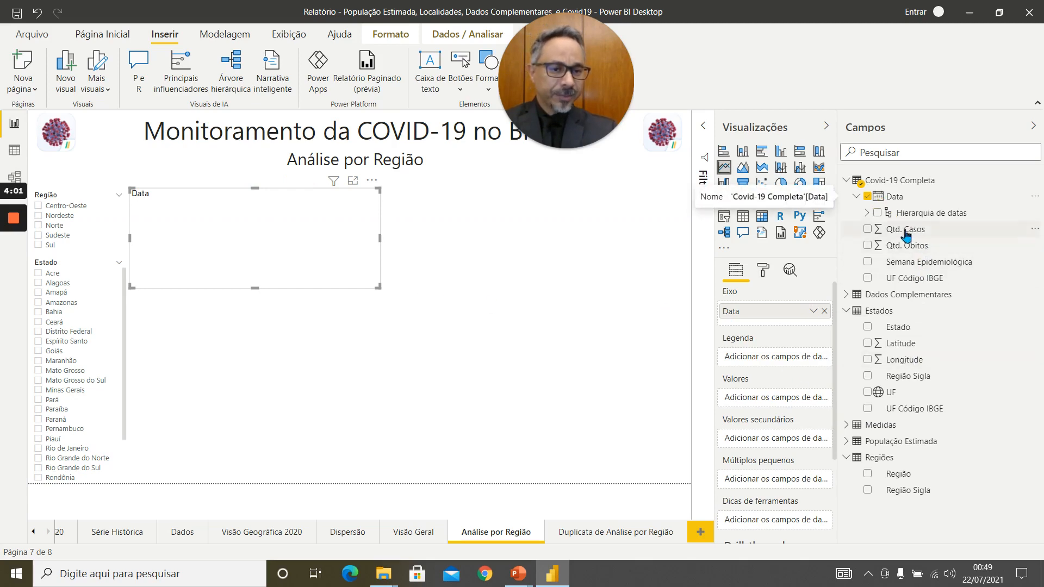
# Plot Qtd. Casos as the chart's values with Região as its legend, and check the enlarged chart before returning to the report.
pyautogui.moveTo(909, 231); pyautogui.dragTo(768, 401)
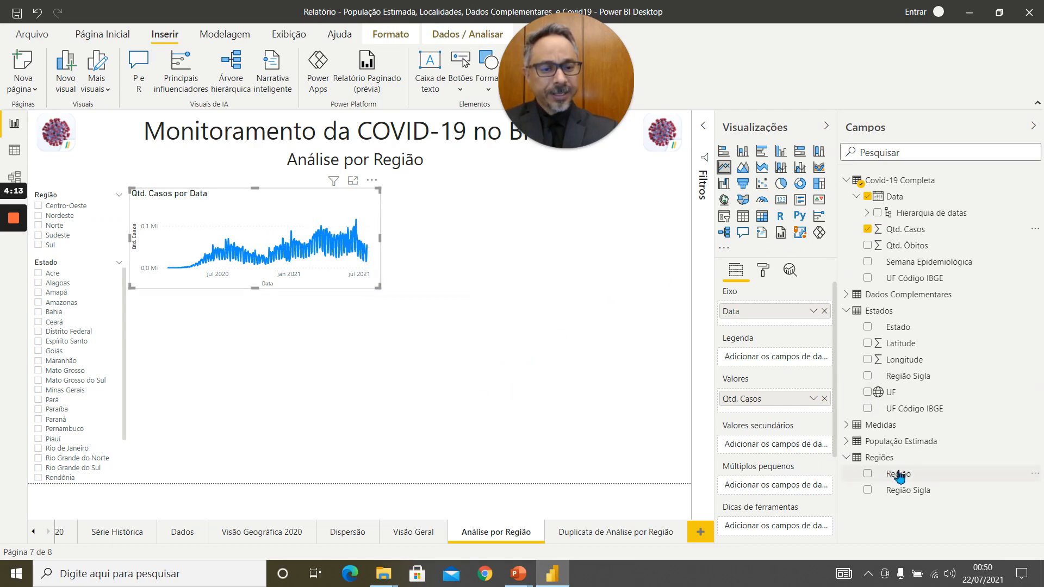
pyautogui.moveTo(898, 473); pyautogui.dragTo(771, 359)
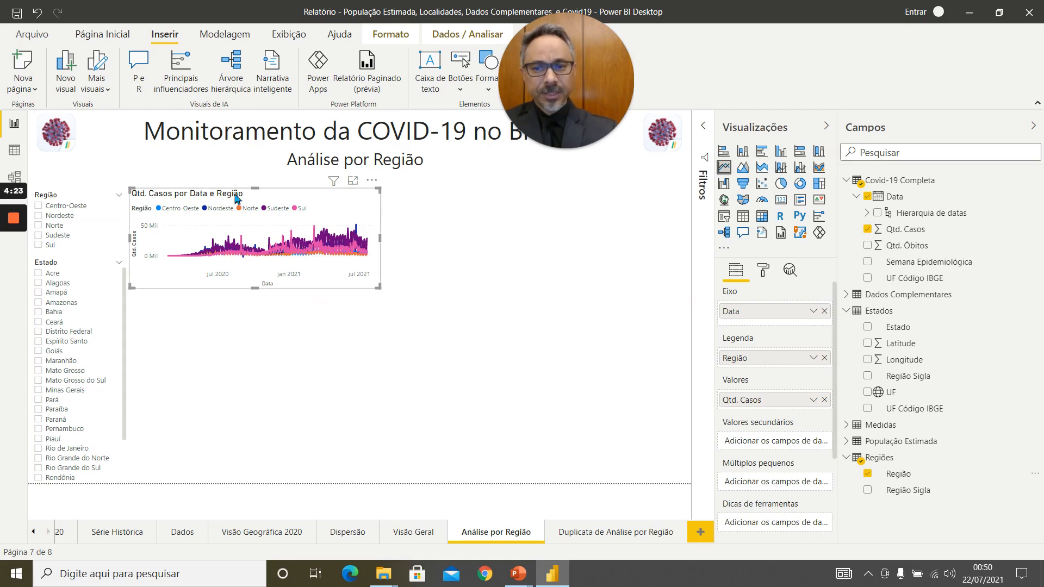
pyautogui.click(353, 180)
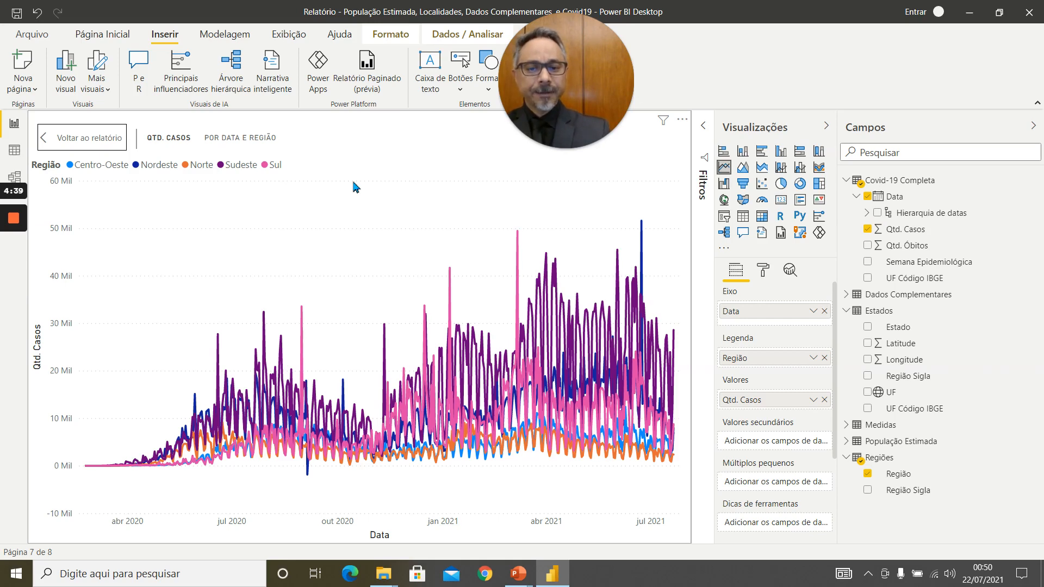
pyautogui.click(63, 138)
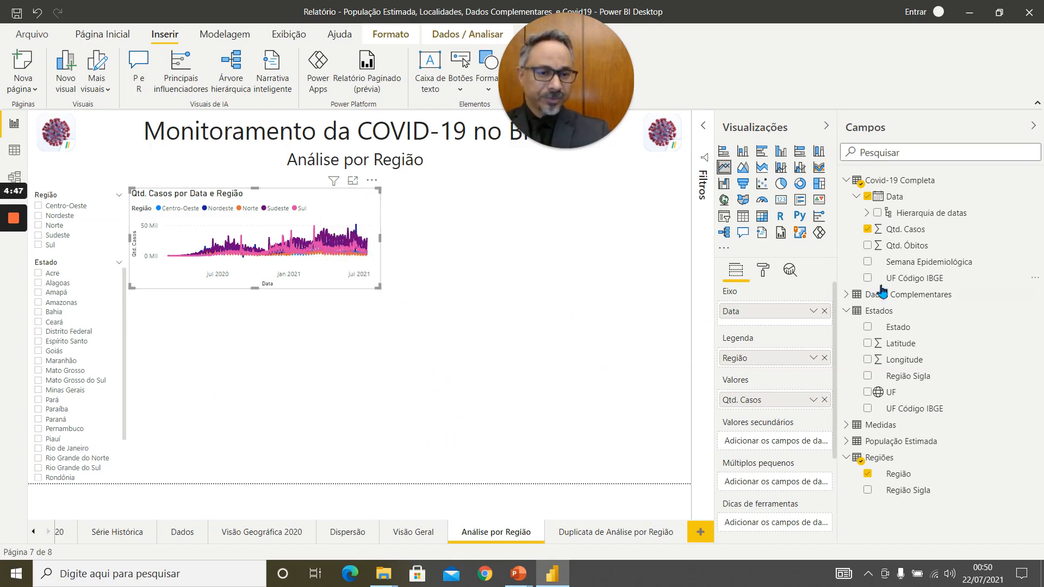
# Replace the chart's Qtd. Casos values with the measure Qtd. Casos (Acumul), and check the enlarged chart before returning to the report.
pyautogui.click(825, 399)
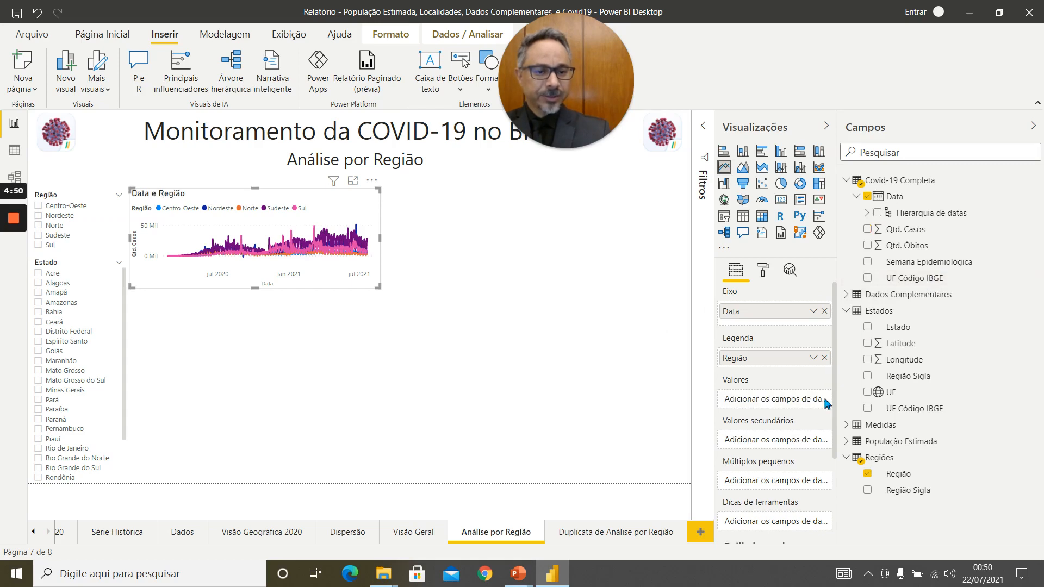
pyautogui.click(846, 425)
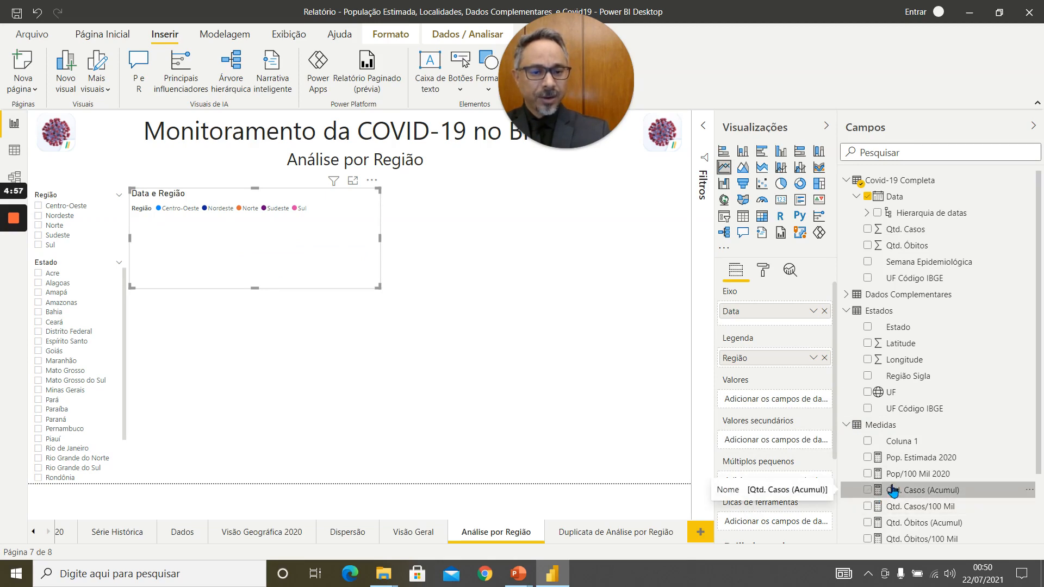
pyautogui.moveTo(903, 488); pyautogui.dragTo(770, 402)
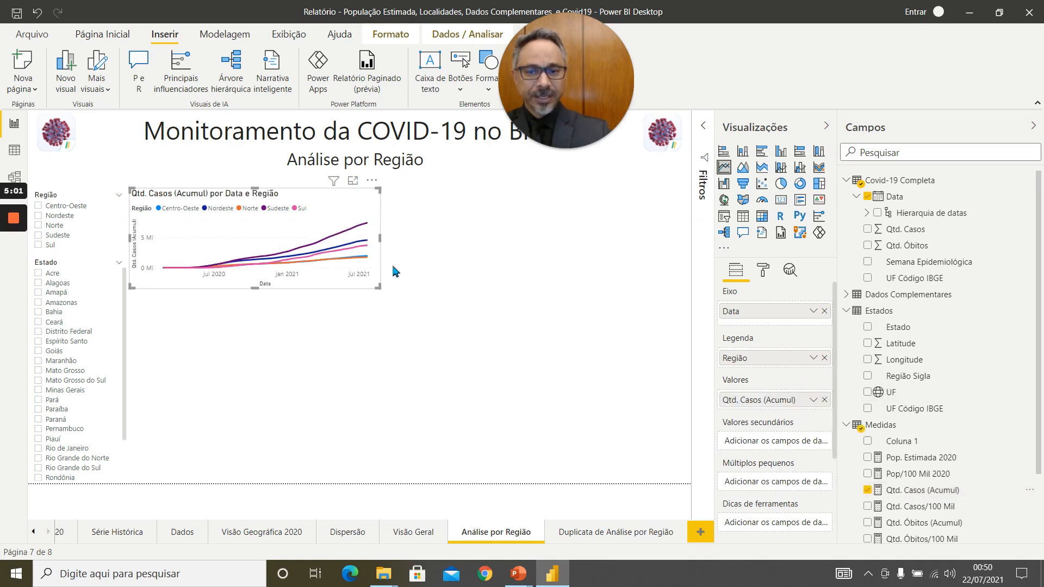
pyautogui.click(354, 180)
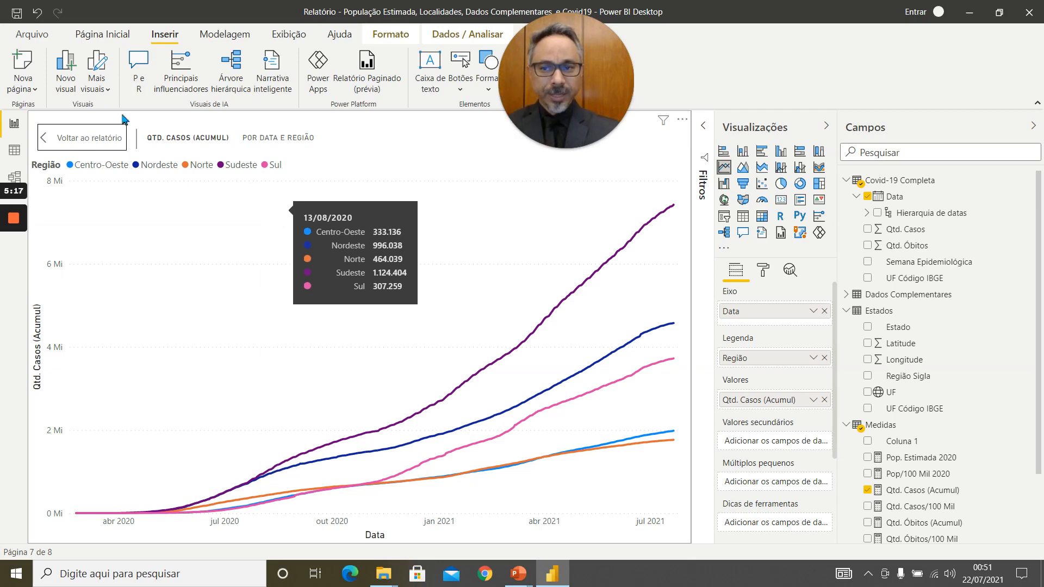
pyautogui.click(82, 141)
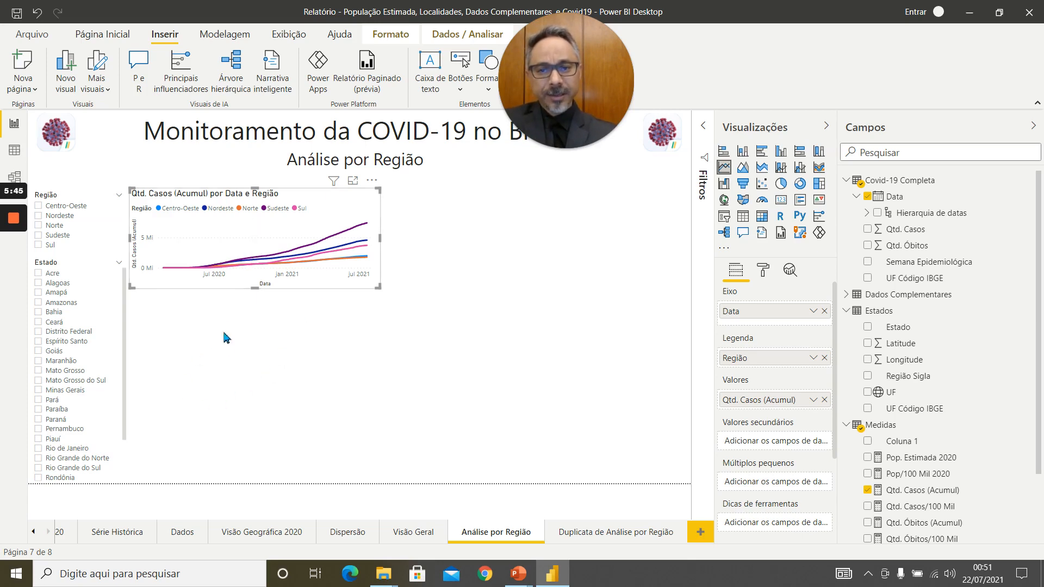
# Add a ribbon chart below the line chart, matching its width and reaching down to the page's bottom edge.
pyautogui.click(225, 346)
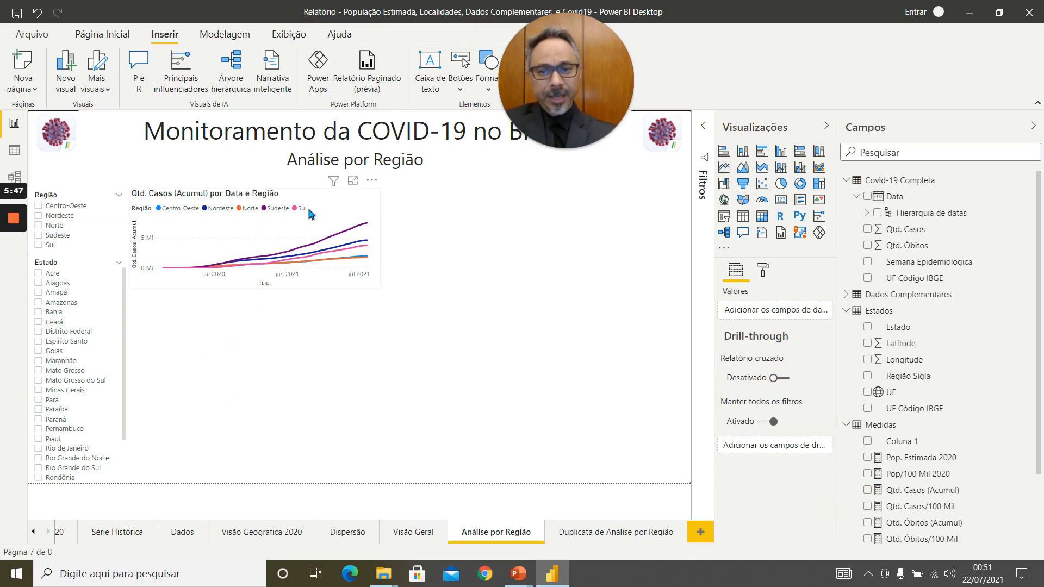
pyautogui.click(822, 169)
pyautogui.moveTo(520, 275); pyautogui.dragTo(276, 468)
pyautogui.moveTo(255, 383); pyautogui.dragTo(257, 345)
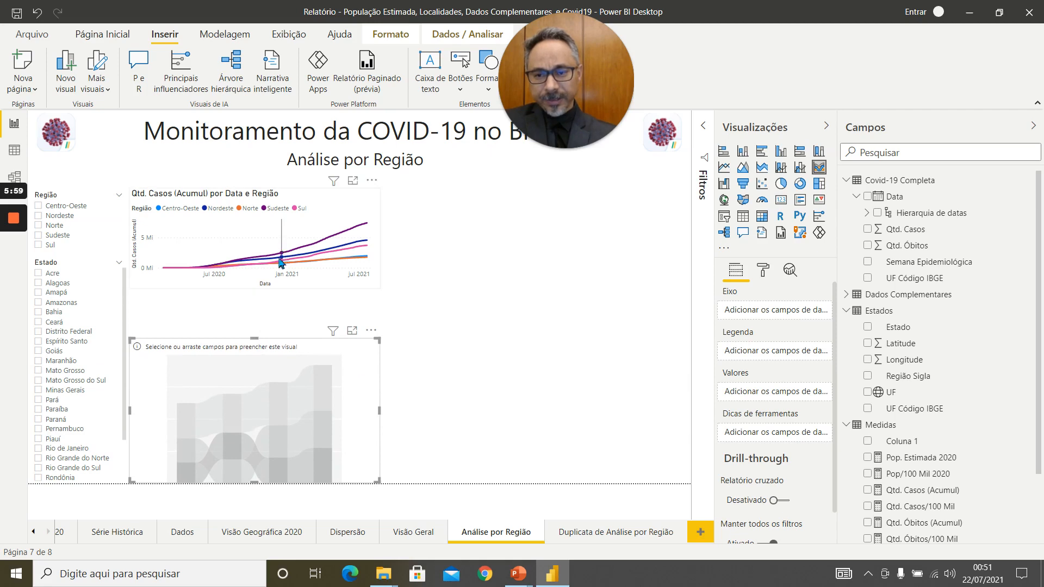
# Extend the cumulative cases line chart downward until it nearly meets the empty ribbon chart.
pyautogui.click(282, 260)
pyautogui.moveTo(255, 287); pyautogui.dragTo(250, 327)
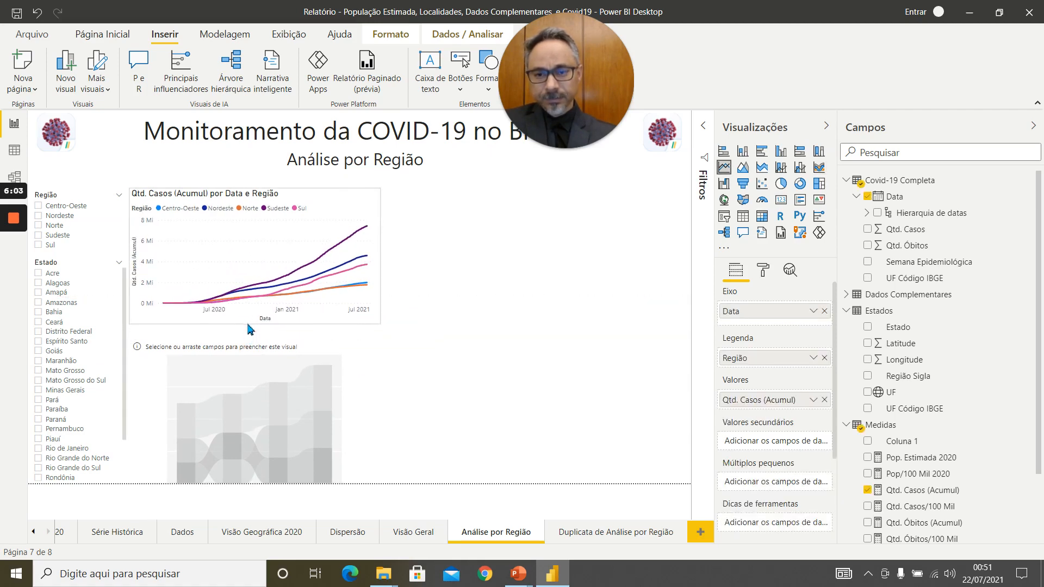
pyautogui.click(461, 257)
# Fill the ribbon chart with Qtd. Casos/100 Mil as values, the Data hierarchy as axis and Região as legend.
pyautogui.click(360, 375)
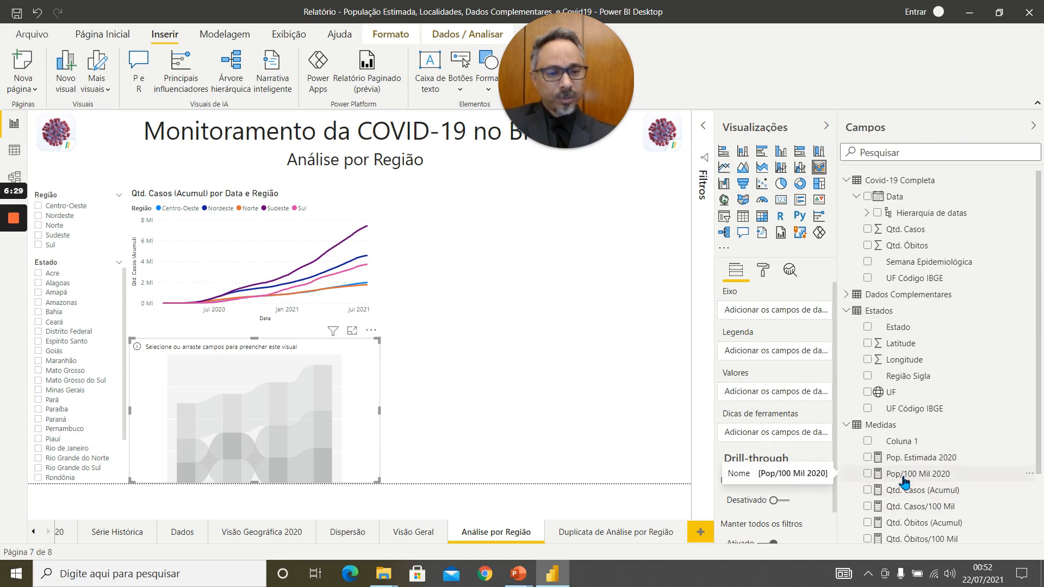
pyautogui.moveTo(924, 507); pyautogui.dragTo(782, 395)
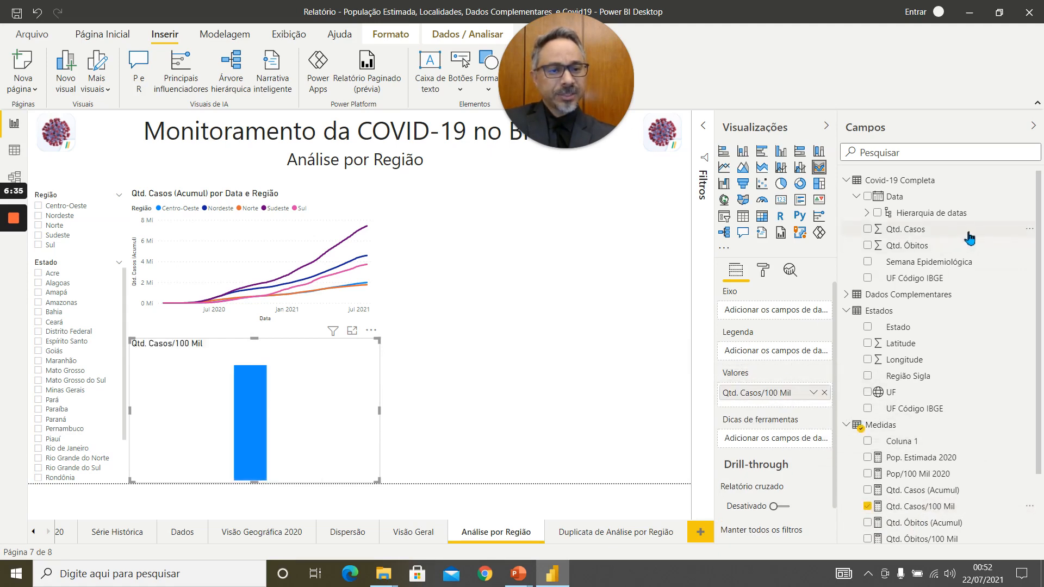
pyautogui.moveTo(896, 202); pyautogui.dragTo(773, 312)
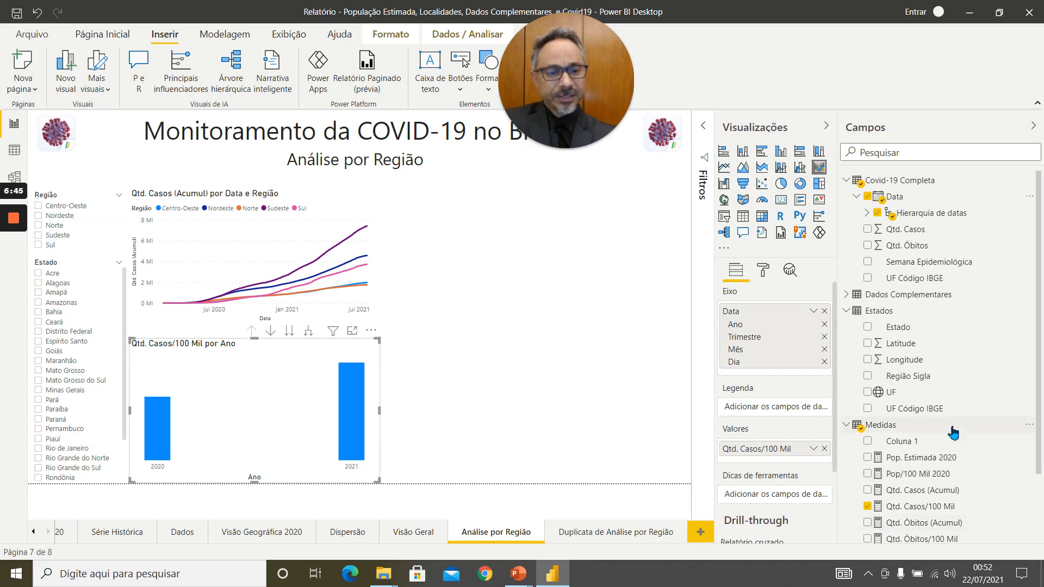
pyautogui.scroll(-3, 952, 432)
pyautogui.moveTo(901, 520); pyautogui.dragTo(770, 409)
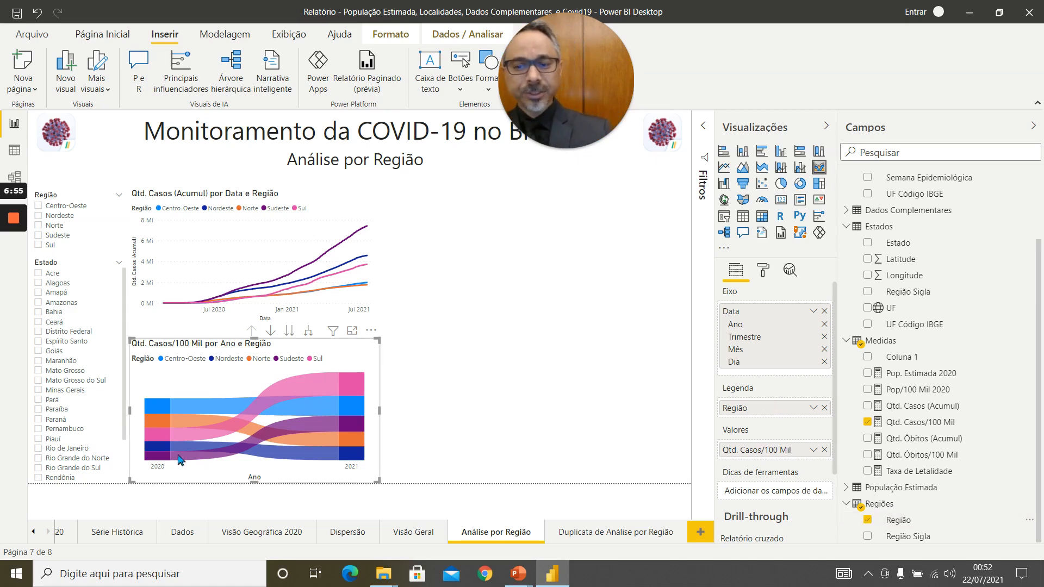
# Turn on drill-down for the ribbon chart, examine the quarters of 2021 and return to the year level.
pyautogui.moveTo(344, 466)
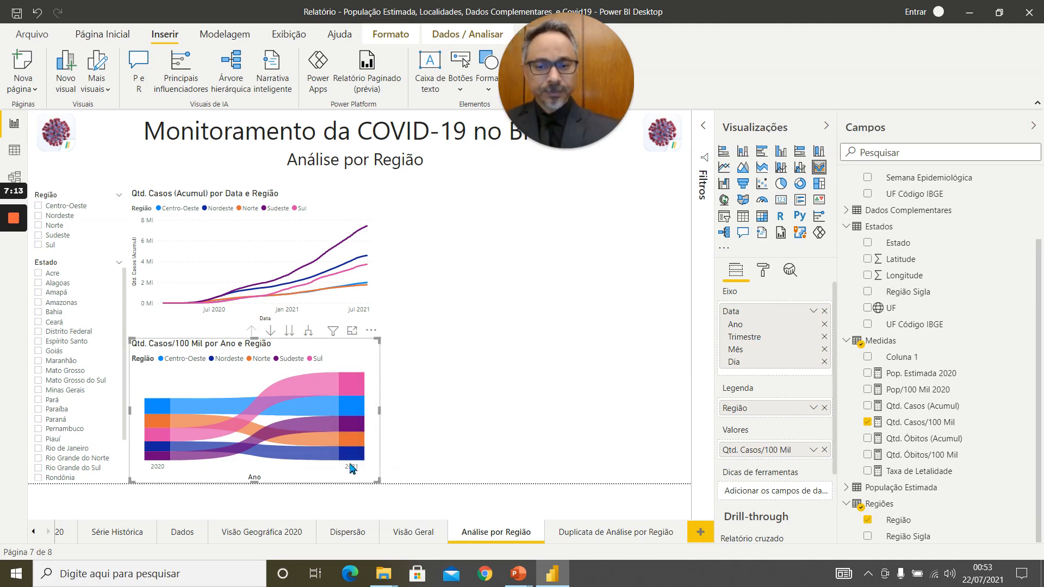
pyautogui.click(270, 331)
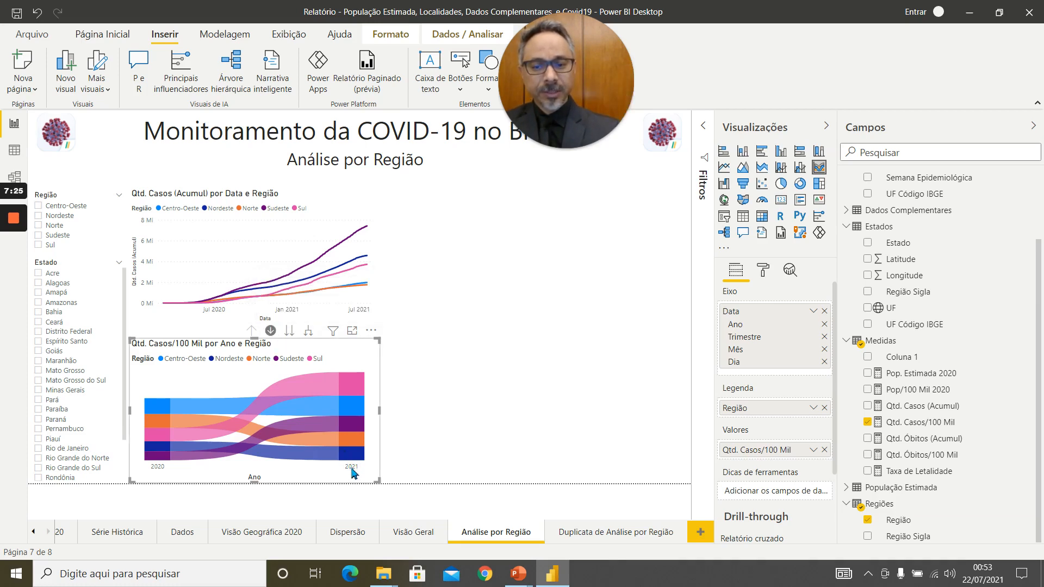
pyautogui.click(352, 395)
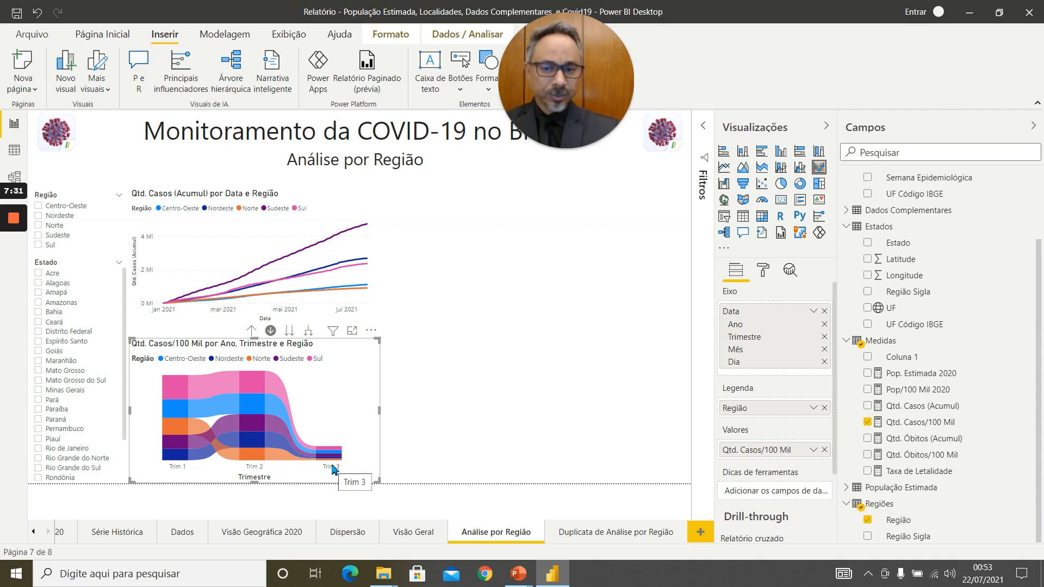
pyautogui.click(252, 331)
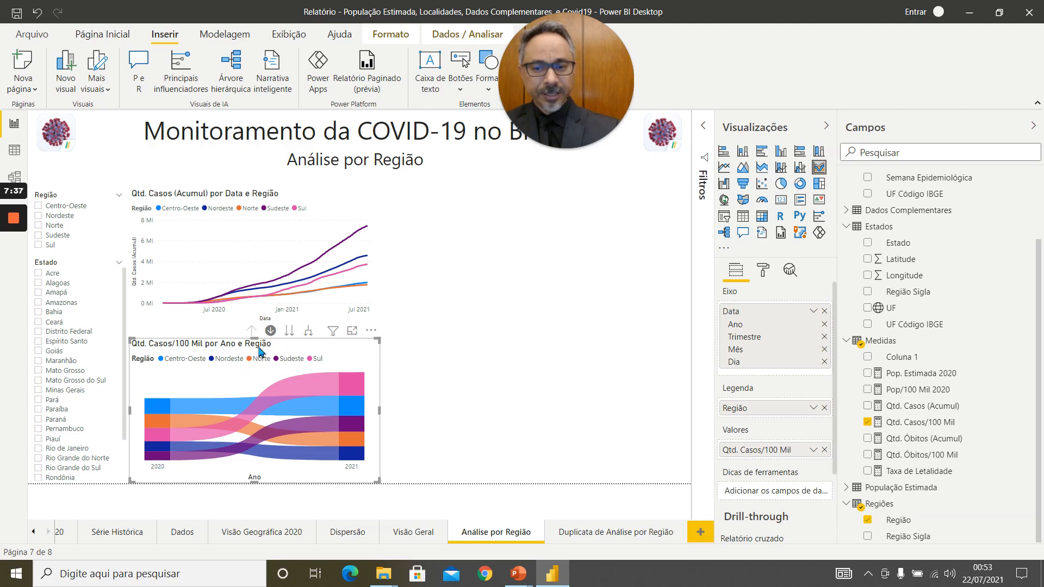
# Drill the ribbon chart into 2020 and its Trim 3, examine the ranking by month, and return to the year level.
pyautogui.click(156, 445)
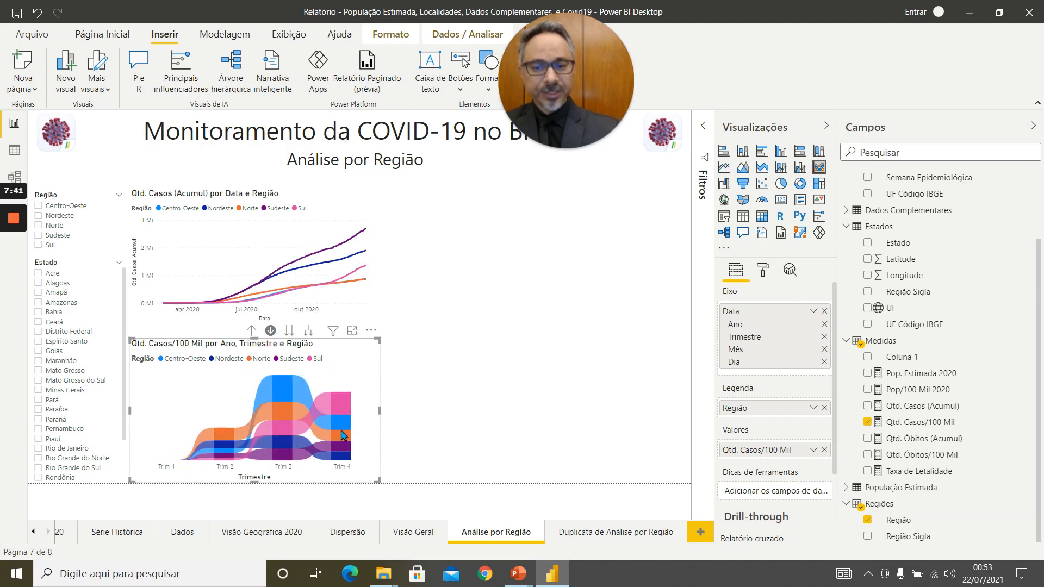
pyautogui.moveTo(342, 436)
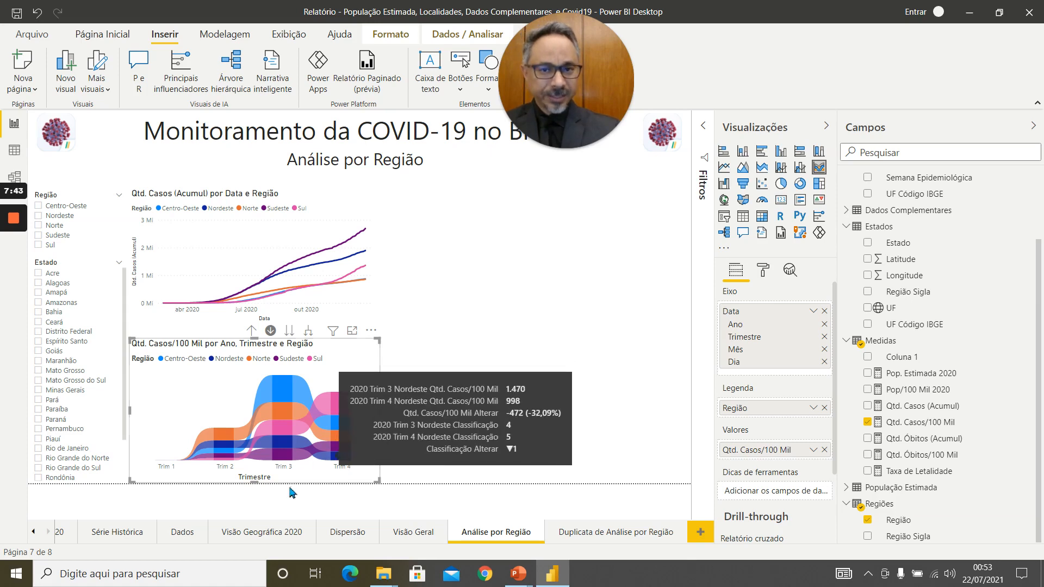
pyautogui.click(283, 443)
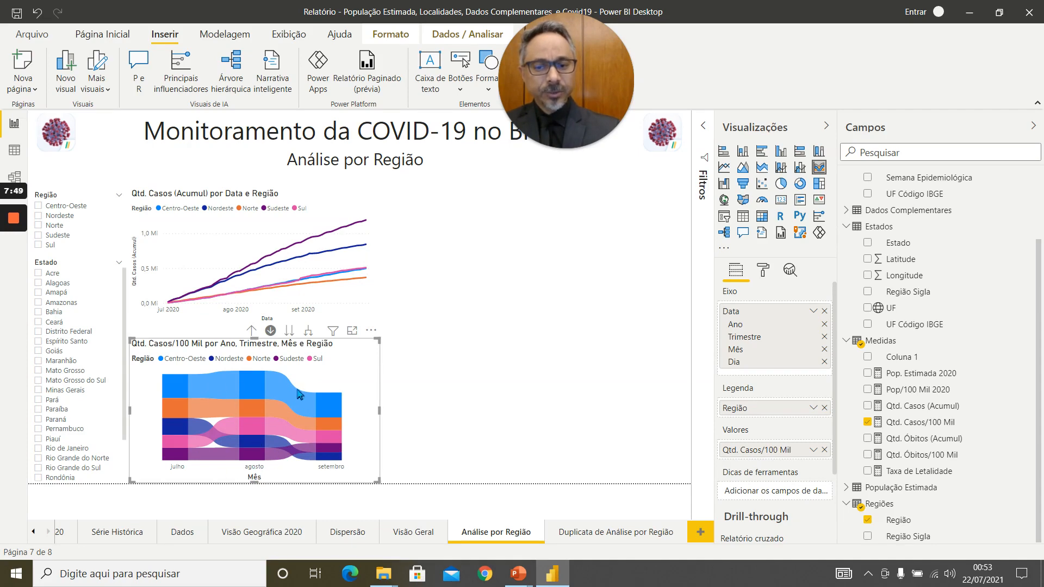
pyautogui.moveTo(336, 451)
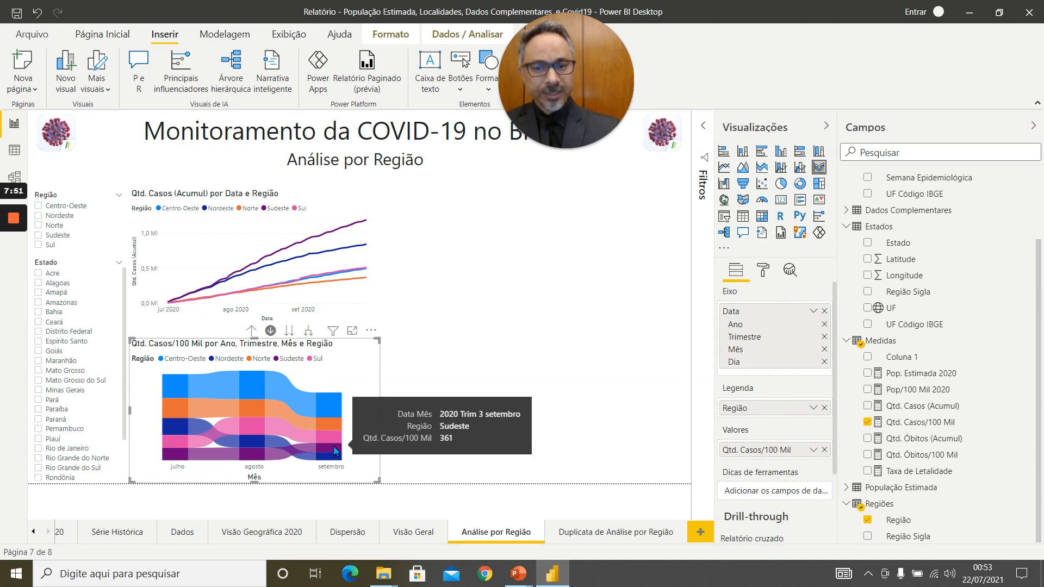
pyautogui.click(251, 331)
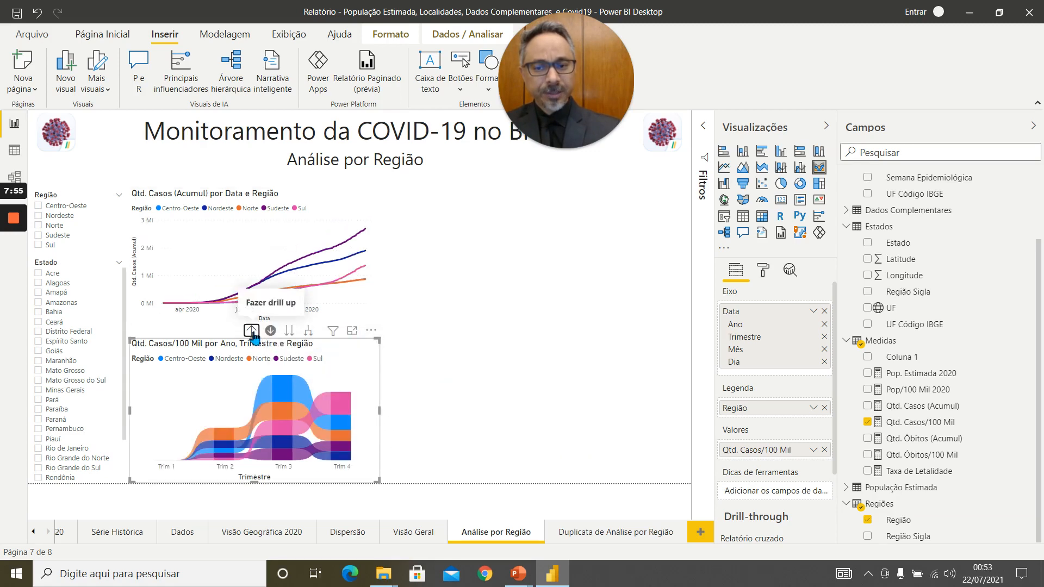
pyautogui.click(252, 331)
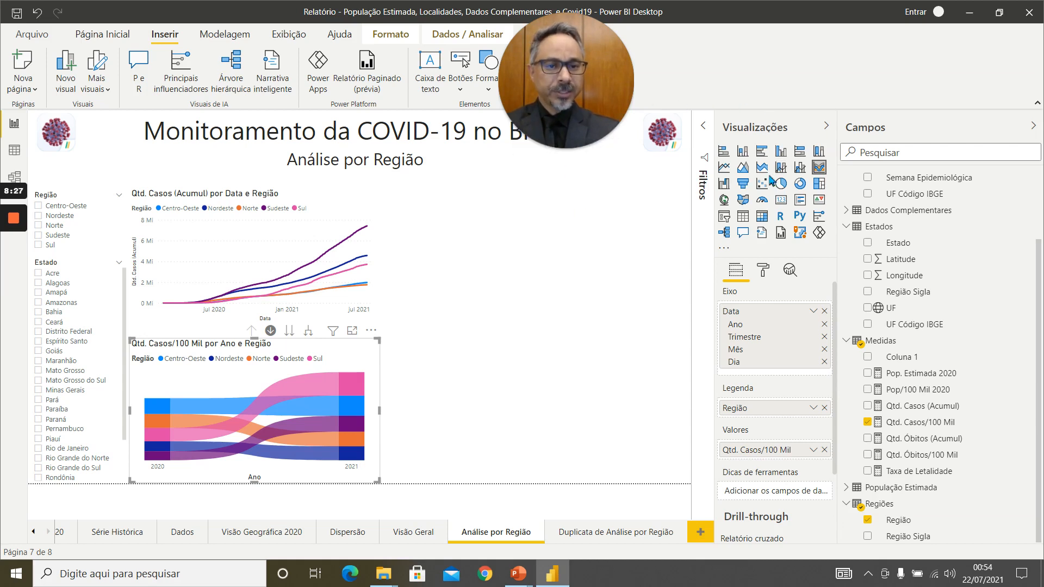
# Try converting the ribbon chart to a scatter chart, and undo the conversion.
pyautogui.click(764, 185)
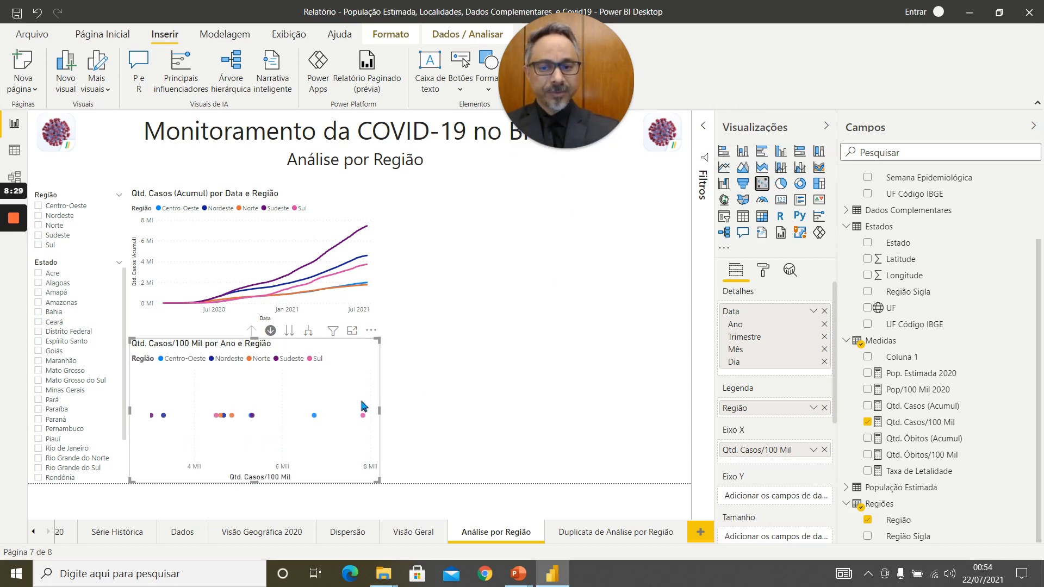
pyautogui.hotkey('ctrl', 'z')
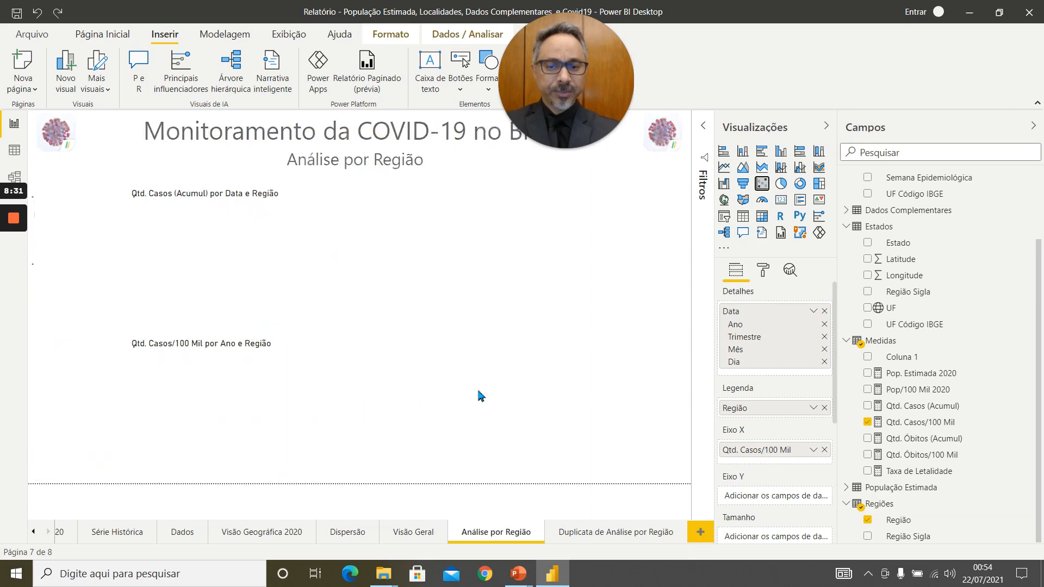
# Add a separate scatter chart beside the line chart, widened to the page's right edge and extended down to the ribbon chart's upper edge.
pyautogui.click(480, 288)
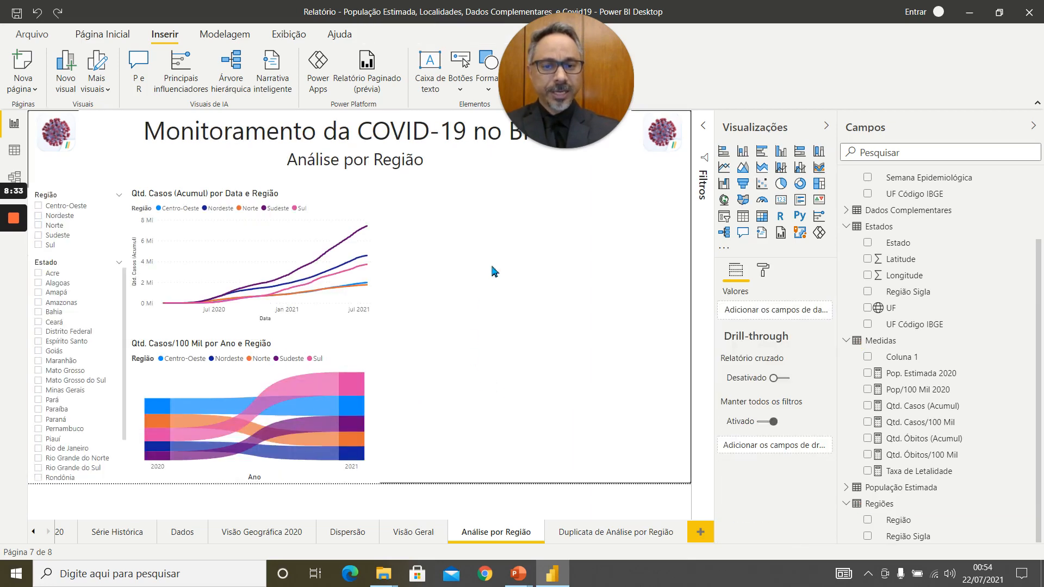
pyautogui.click(762, 185)
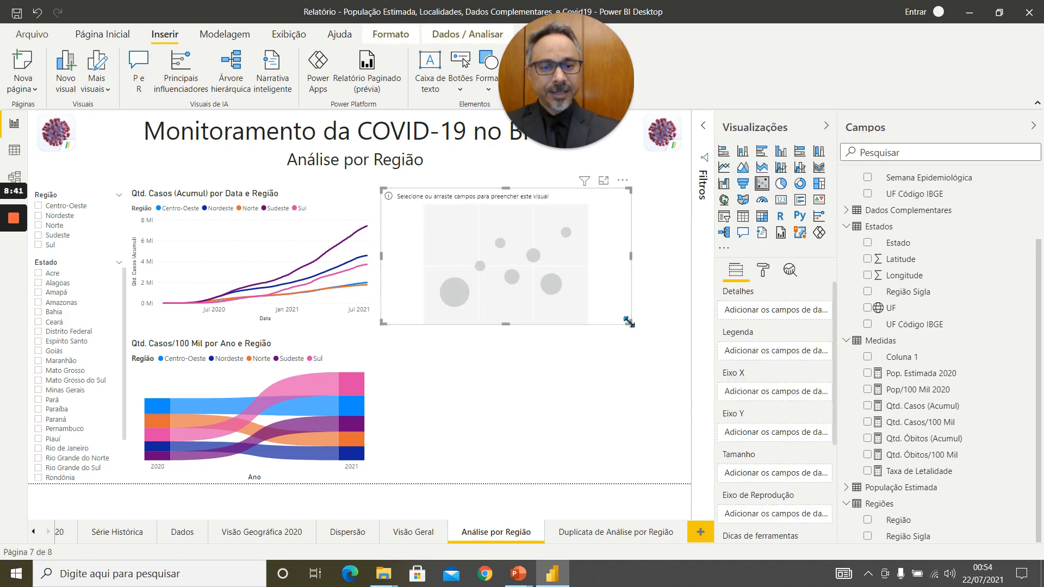
pyautogui.moveTo(629, 323); pyautogui.dragTo(689, 330)
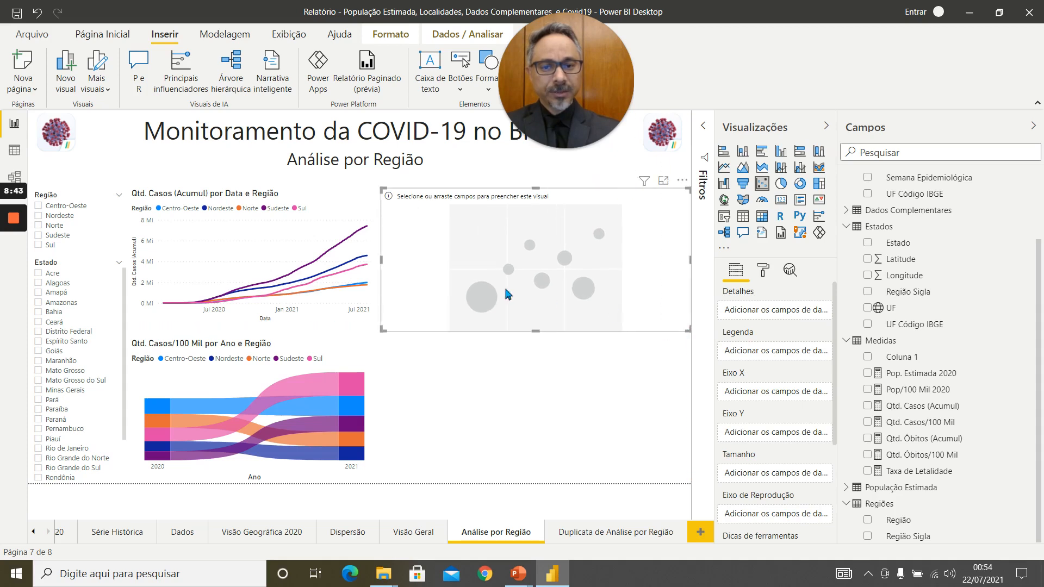
pyautogui.moveTo(537, 332); pyautogui.dragTo(537, 337)
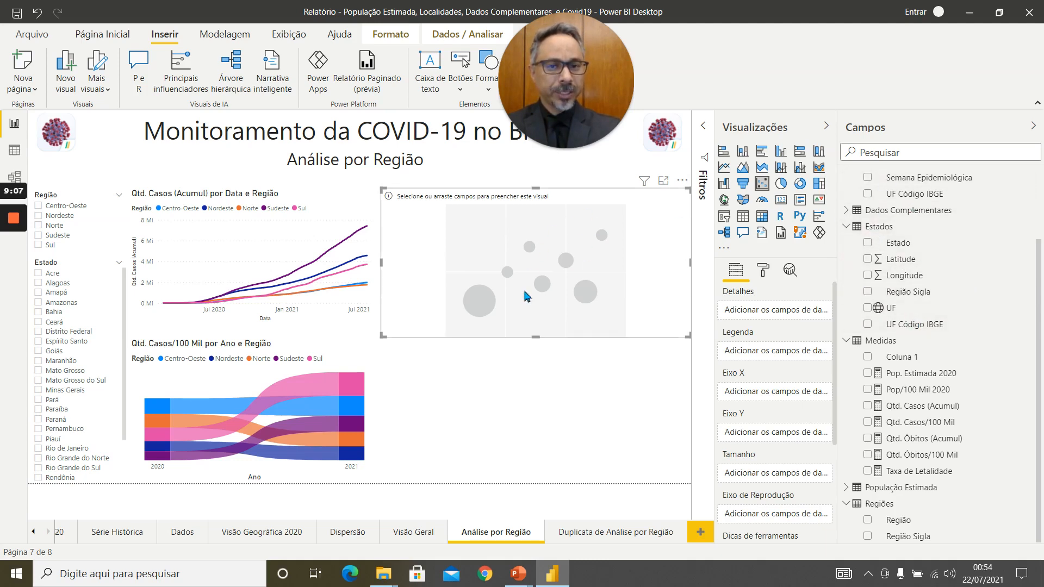
# Plot Qtd. Casos on the scatter chart's X axis and Qtd. Óbitos on its Y axis, with Região as legend.
pyautogui.scroll(3, 941, 221)
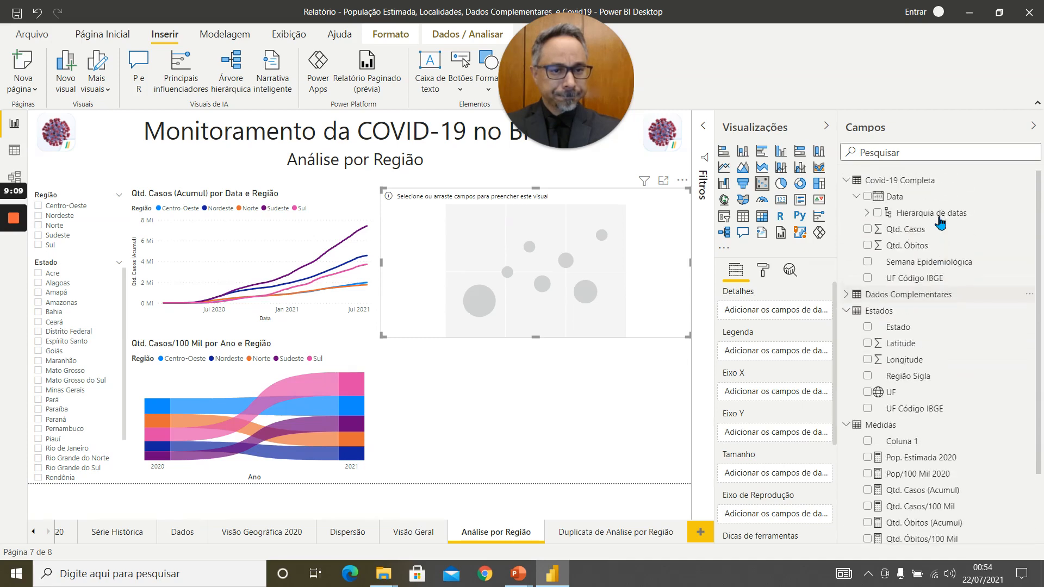
pyautogui.moveTo(895, 229); pyautogui.dragTo(757, 393)
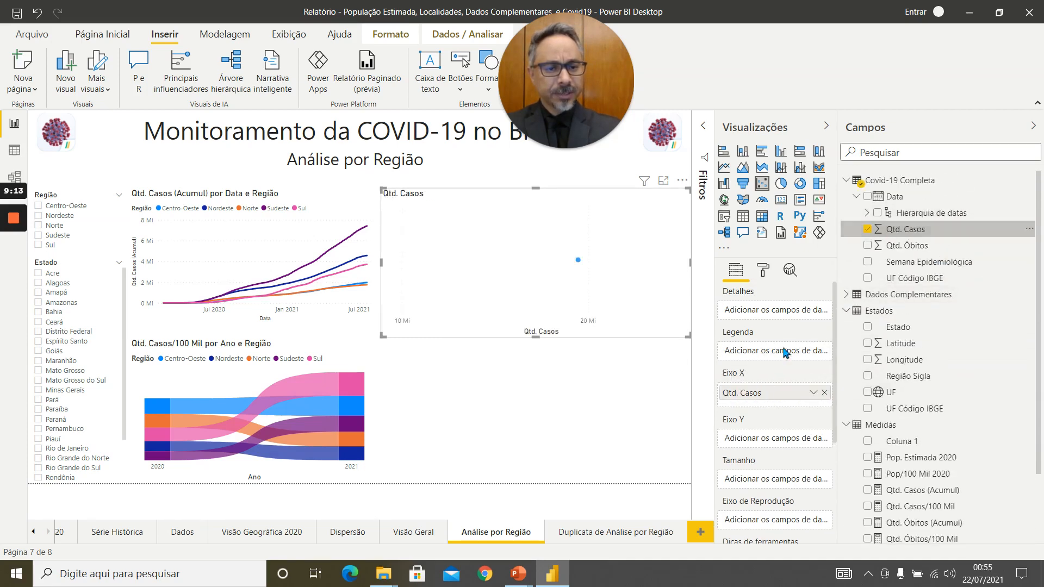
pyautogui.moveTo(908, 246); pyautogui.dragTo(776, 440)
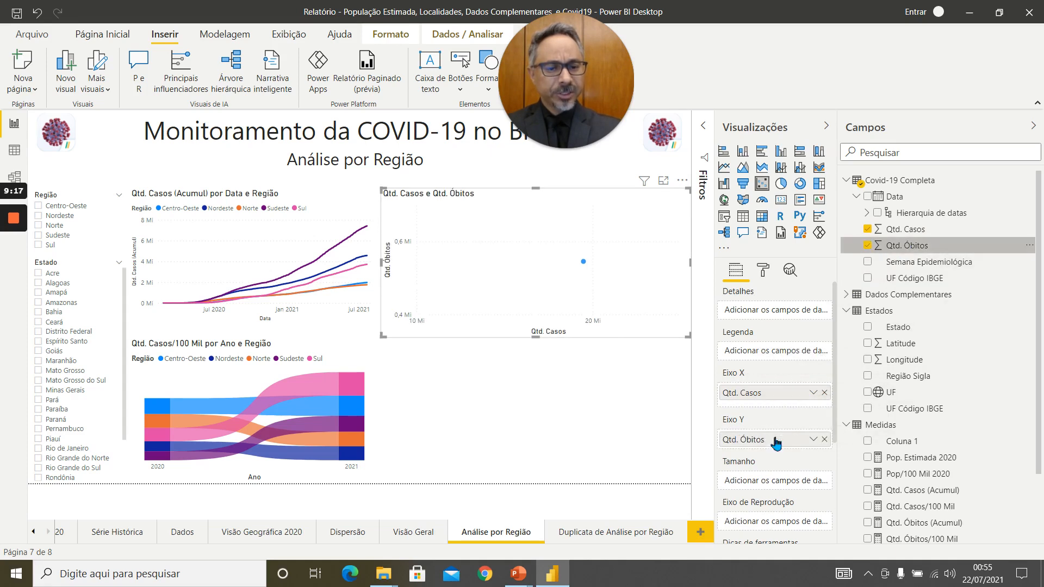
pyautogui.scroll(-3, 920, 416)
pyautogui.moveTo(898, 519); pyautogui.dragTo(770, 355)
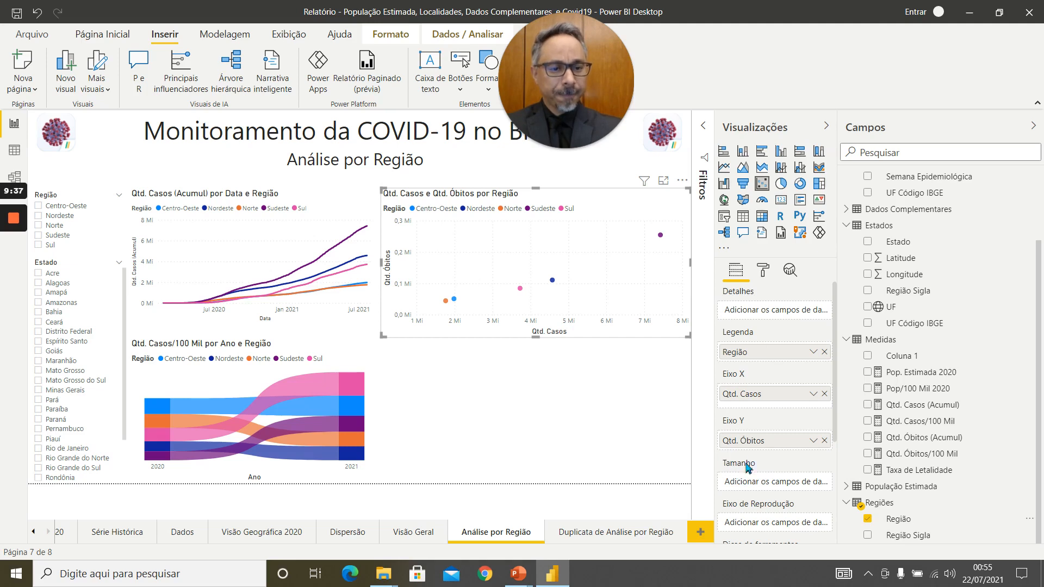
# Try Taxa de Letalidade as the scatter chart's bubble size, replace it with Pop. Estimada 2020, and inspect the Sudeste bubble.
pyautogui.moveTo(929, 474); pyautogui.dragTo(769, 485)
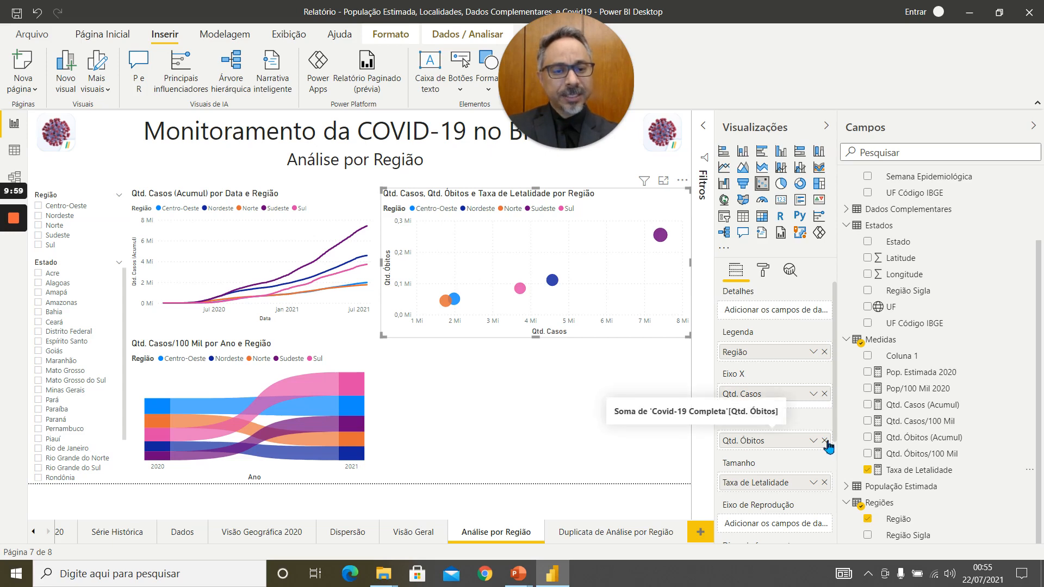
pyautogui.click(825, 482)
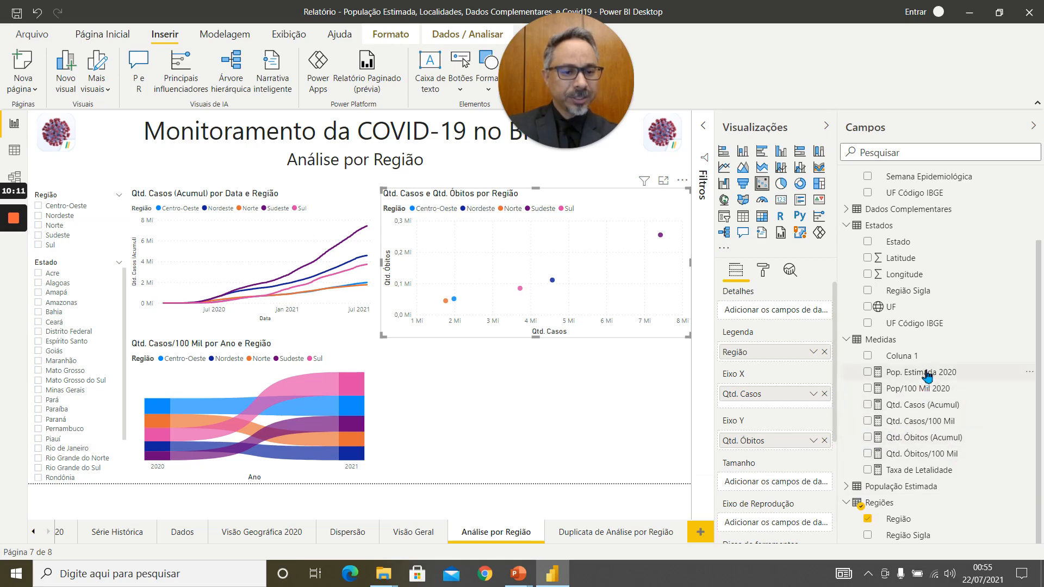
pyautogui.moveTo(927, 374); pyautogui.dragTo(764, 484)
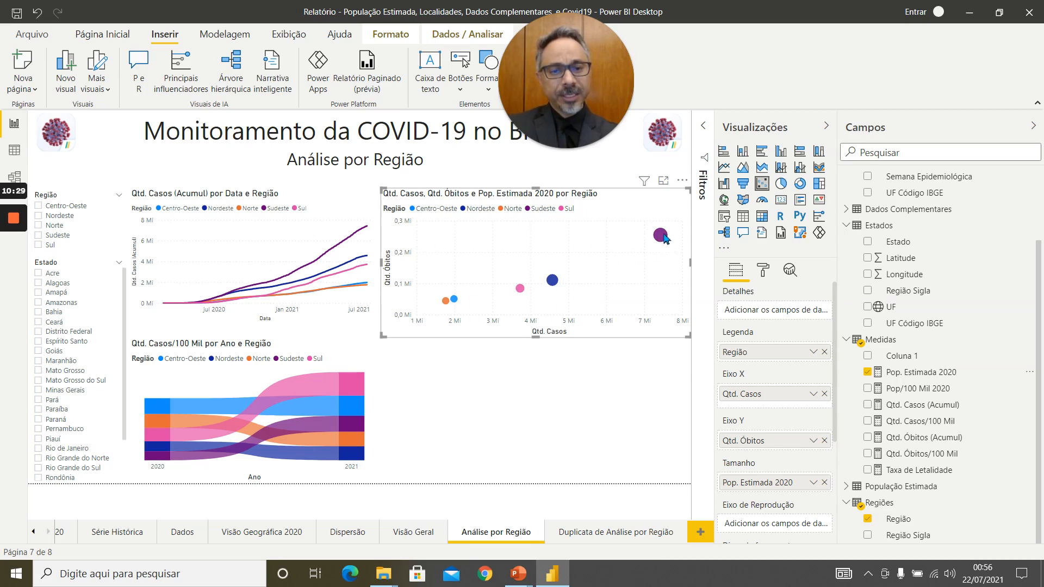
pyautogui.moveTo(665, 238)
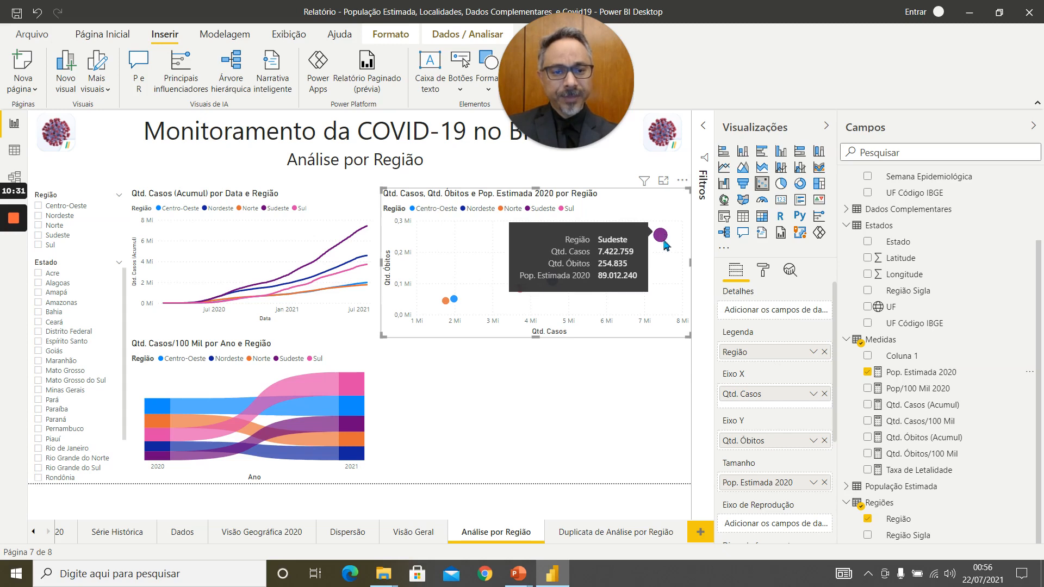
# Open the scatter chart's marker shape options under Formas in its formatting settings.
pyautogui.click(766, 270)
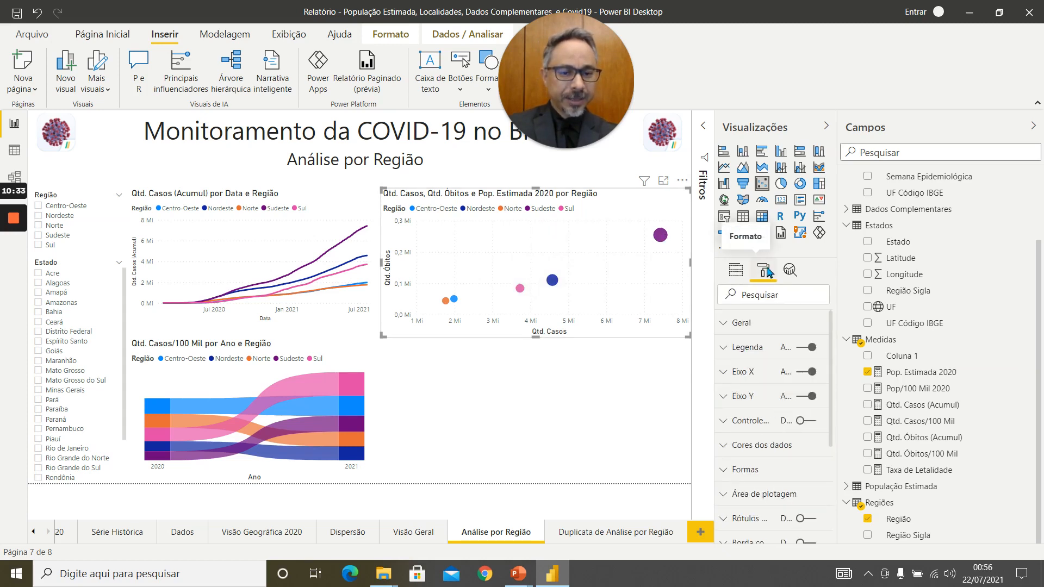
pyautogui.scroll(-3, 736, 452)
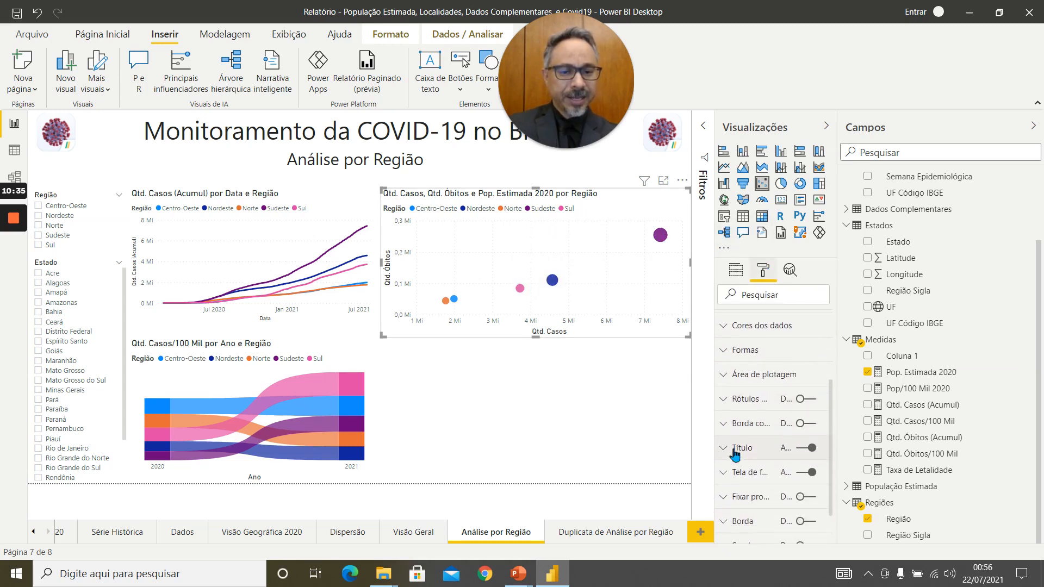
pyautogui.scroll(-1, 736, 453)
pyautogui.scroll(3, 735, 454)
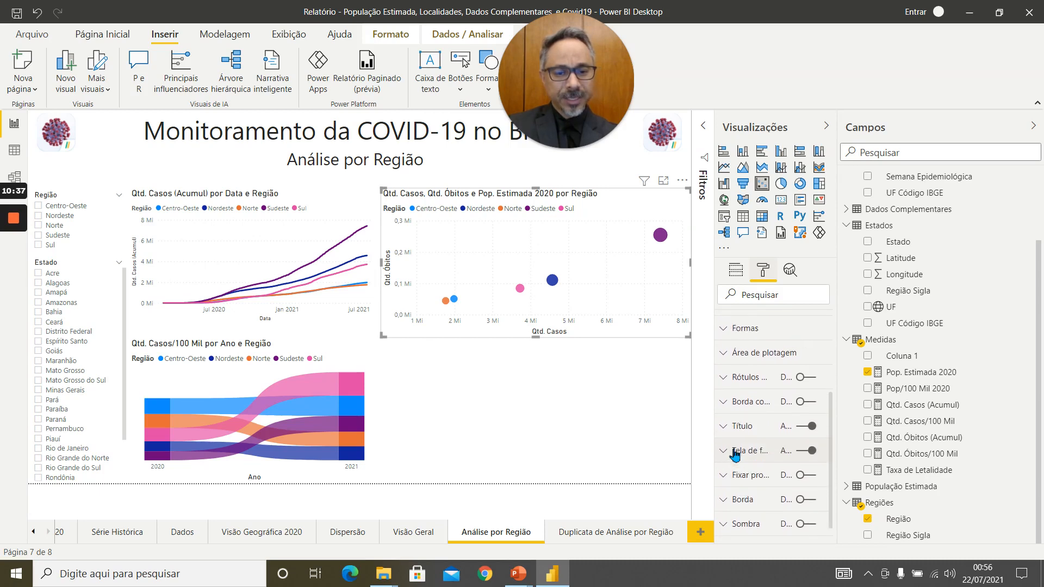
pyautogui.scroll(2, 736, 454)
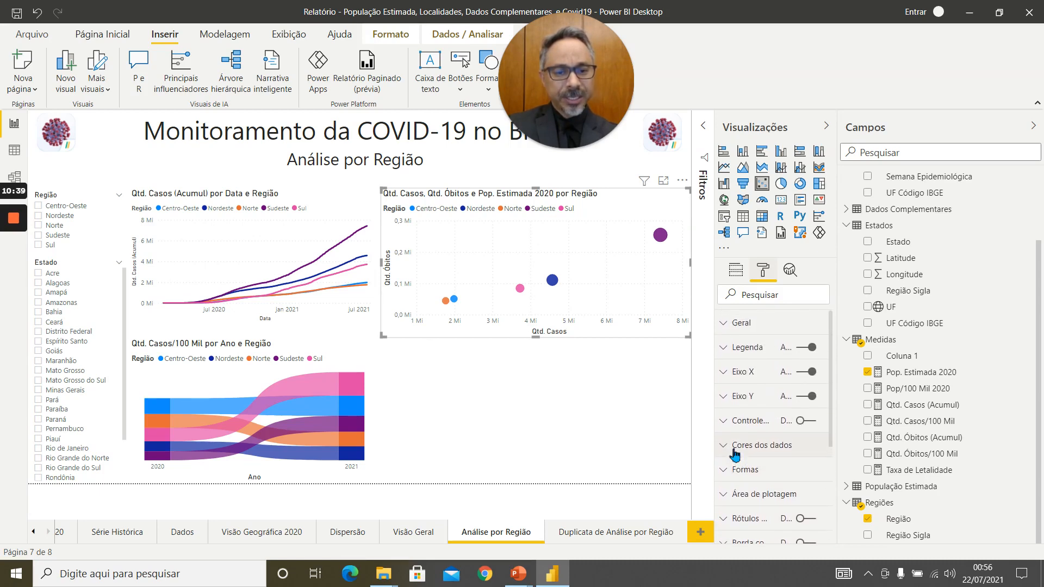
pyautogui.click(773, 469)
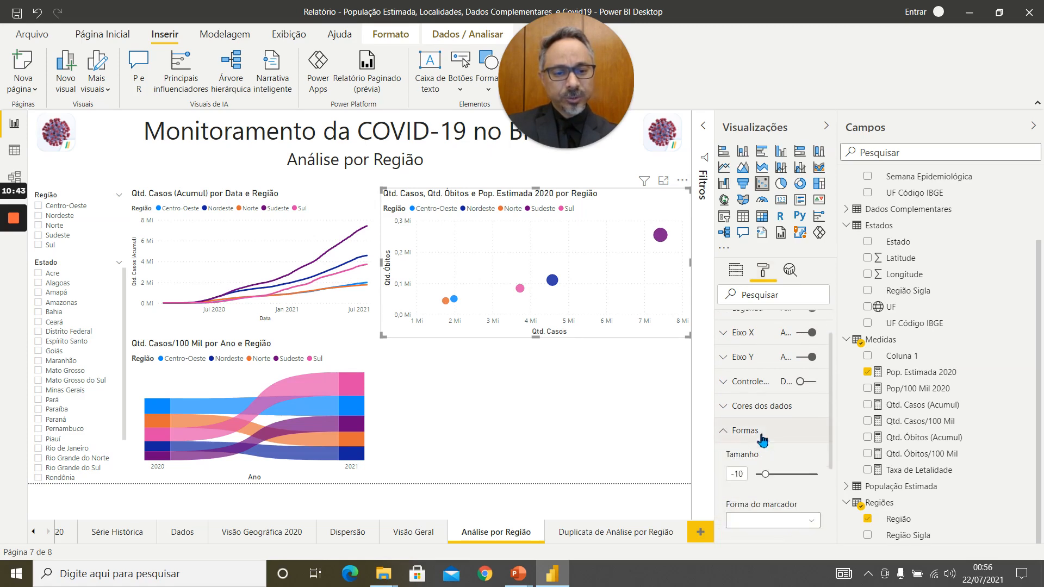
pyautogui.scroll(-3, 762, 440)
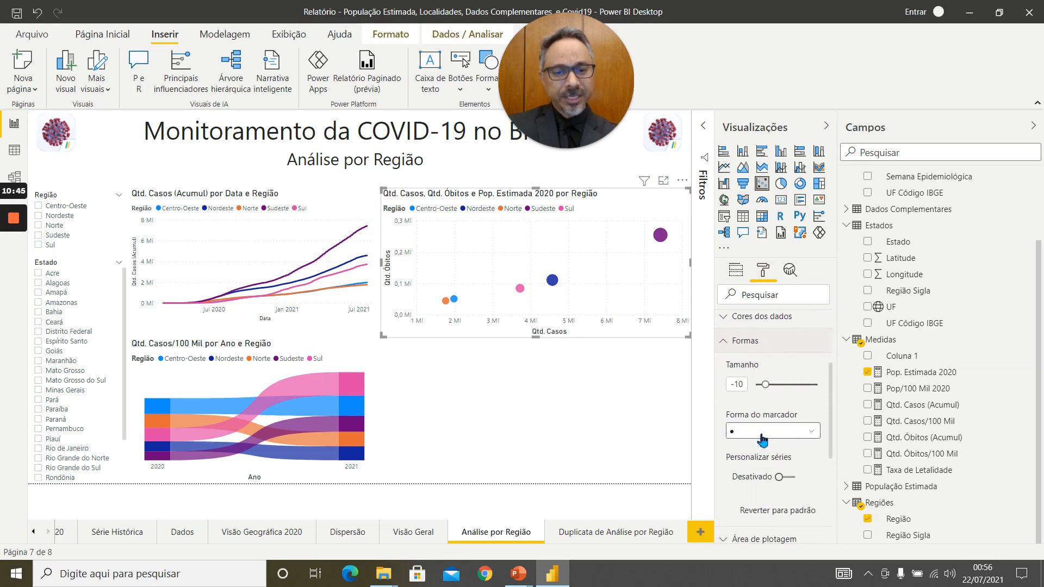
# Try square and diamond markers on the scatter chart, and restore the circular markers.
pyautogui.click(808, 431)
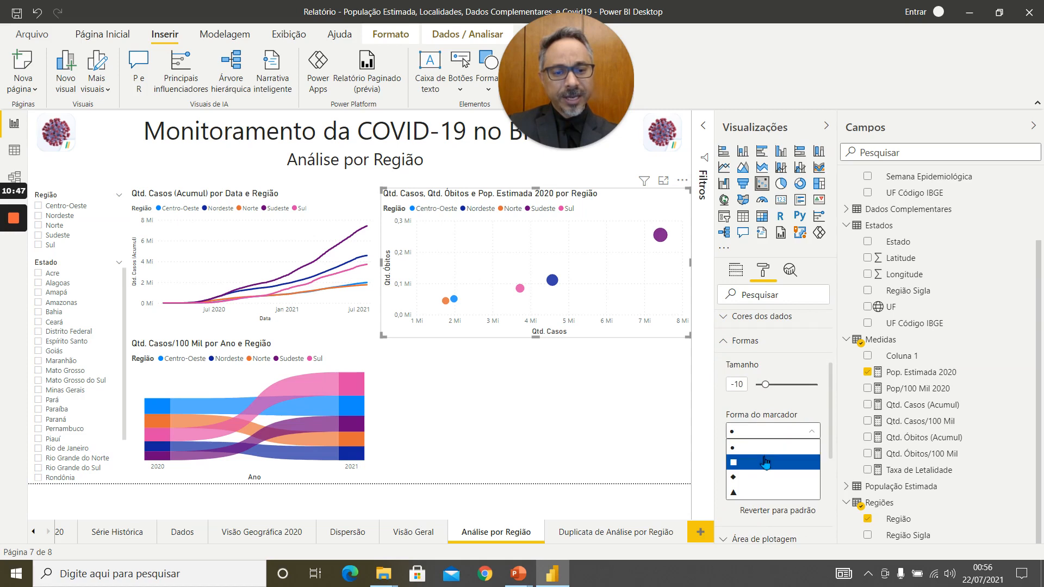
pyautogui.click(766, 462)
pyautogui.click(789, 432)
pyautogui.click(753, 478)
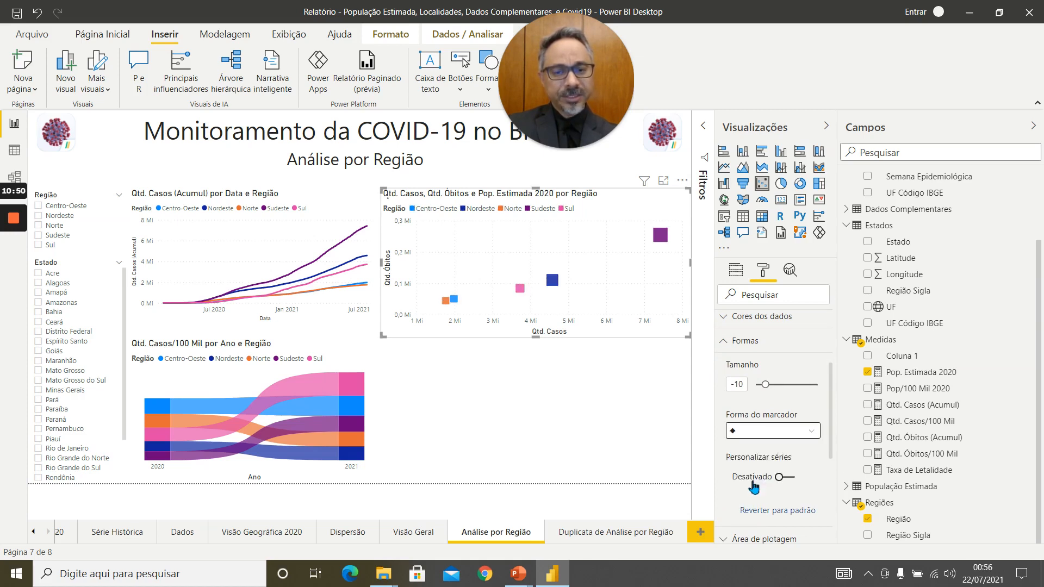
pyautogui.click(779, 433)
pyautogui.click(753, 449)
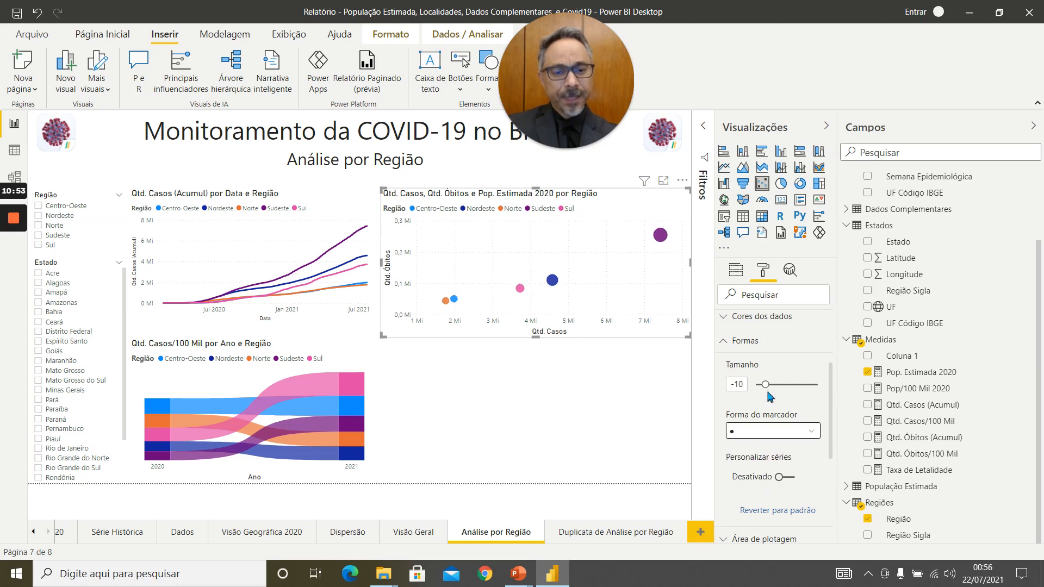
# Set the scatter chart's marker size to 16 and deselect the chart.
pyautogui.moveTo(765, 385)
pyautogui.mouseDown()
pyautogui.moveTo(798, 386)
pyautogui.moveTo(779, 385)
pyautogui.mouseUp()
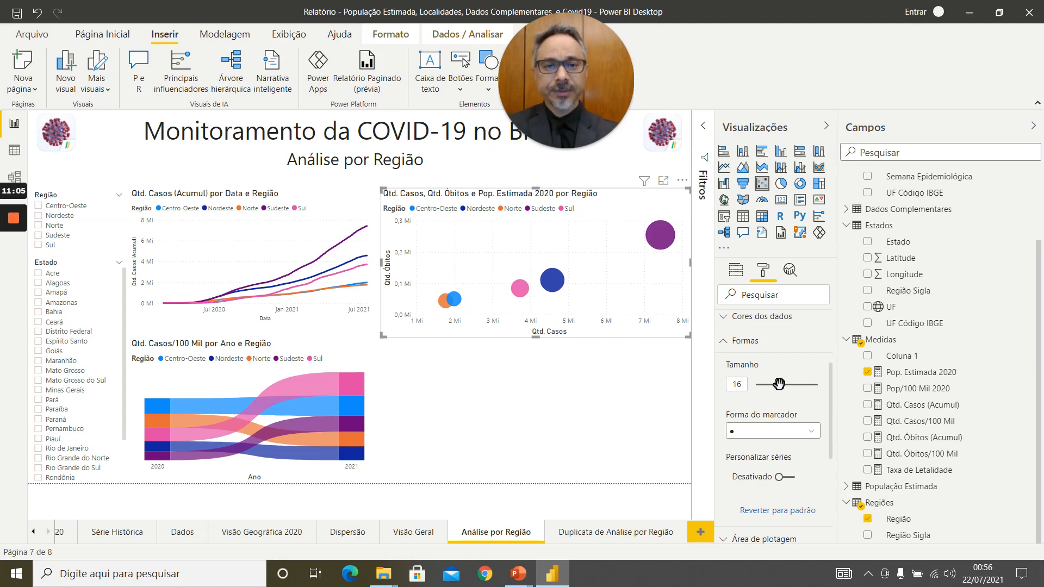
pyautogui.click(550, 386)
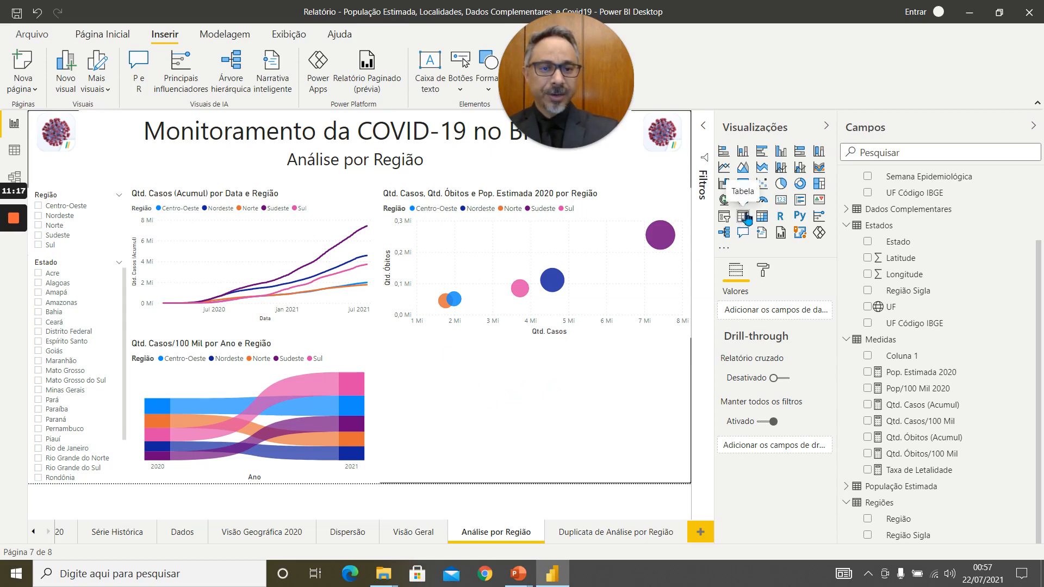
# Add a matrix below the scatter chart with Região as rows and Qtd. Casos as values.
pyautogui.click(762, 218)
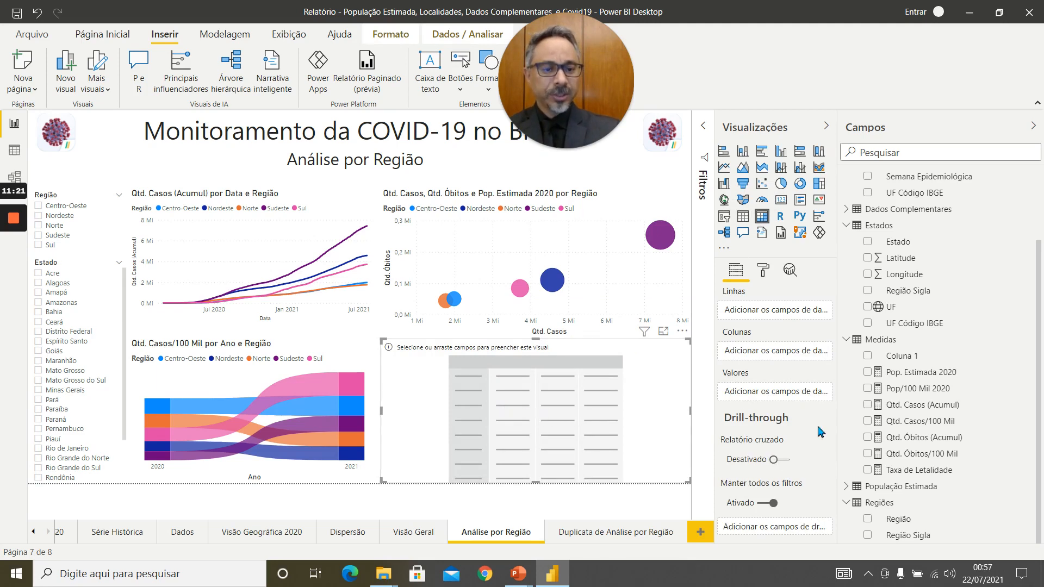
pyautogui.click(868, 520)
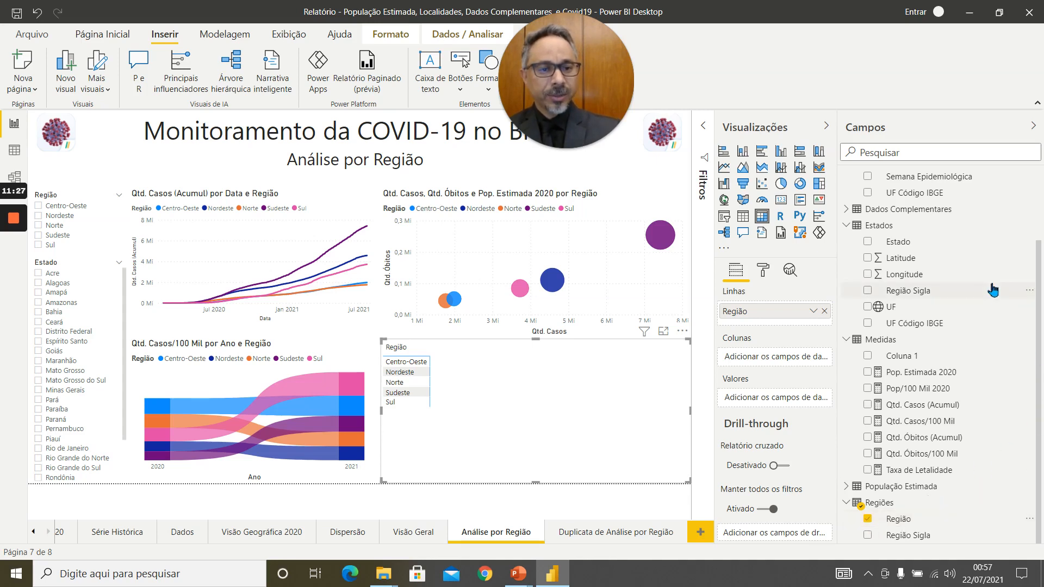
pyautogui.scroll(3, 994, 290)
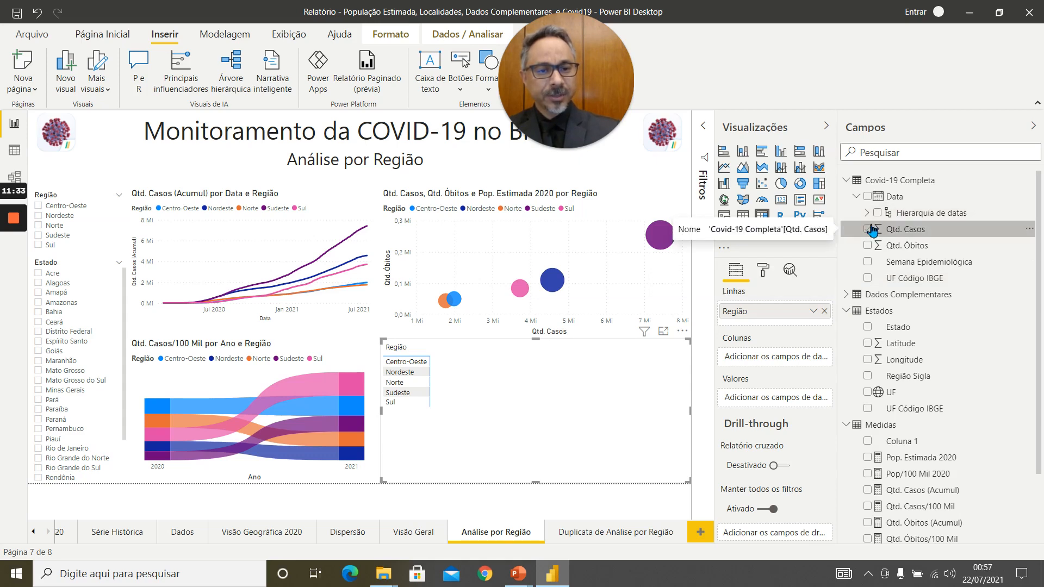
pyautogui.moveTo(872, 232); pyautogui.dragTo(750, 399)
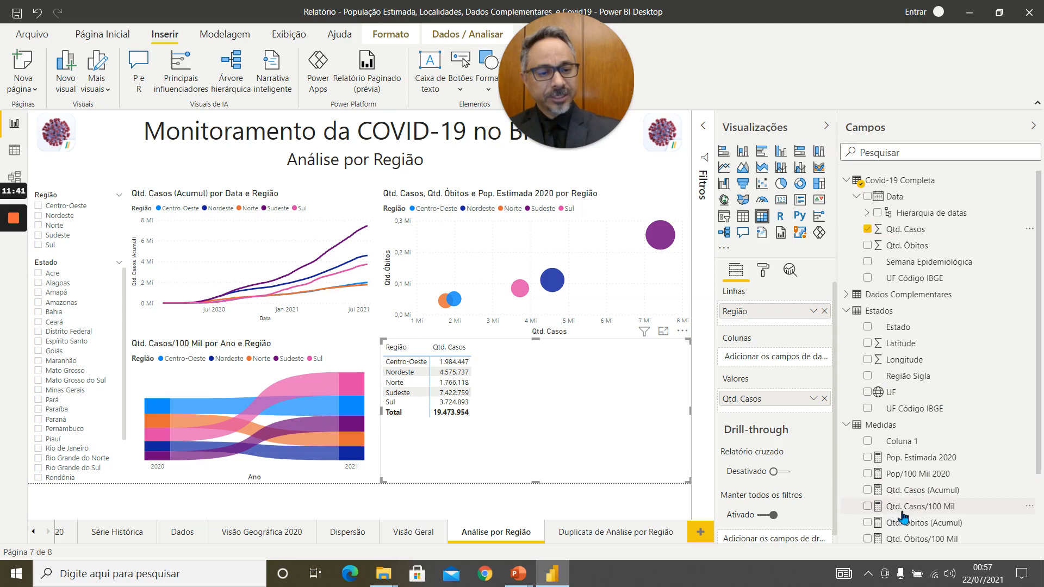
# Add Qtd. Casos/100 Mil and Qtd. Óbitos to the matrix values, after Qtd. Casos.
pyautogui.moveTo(879, 509); pyautogui.dragTo(880, 481)
pyautogui.moveTo(785, 419); pyautogui.dragTo(772, 403)
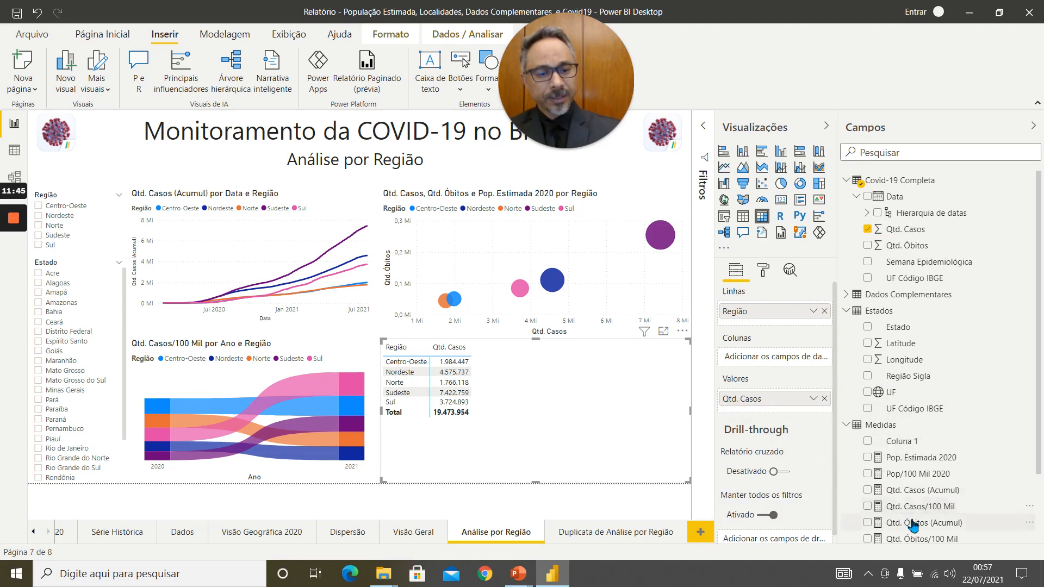
pyautogui.moveTo(902, 505); pyautogui.dragTo(772, 407)
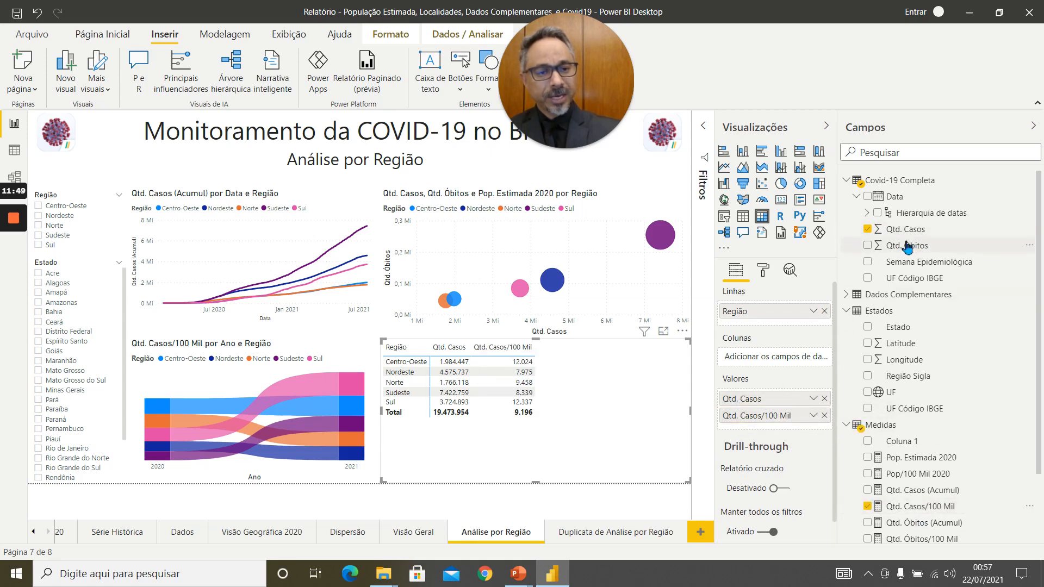
pyautogui.moveTo(907, 247); pyautogui.dragTo(780, 430)
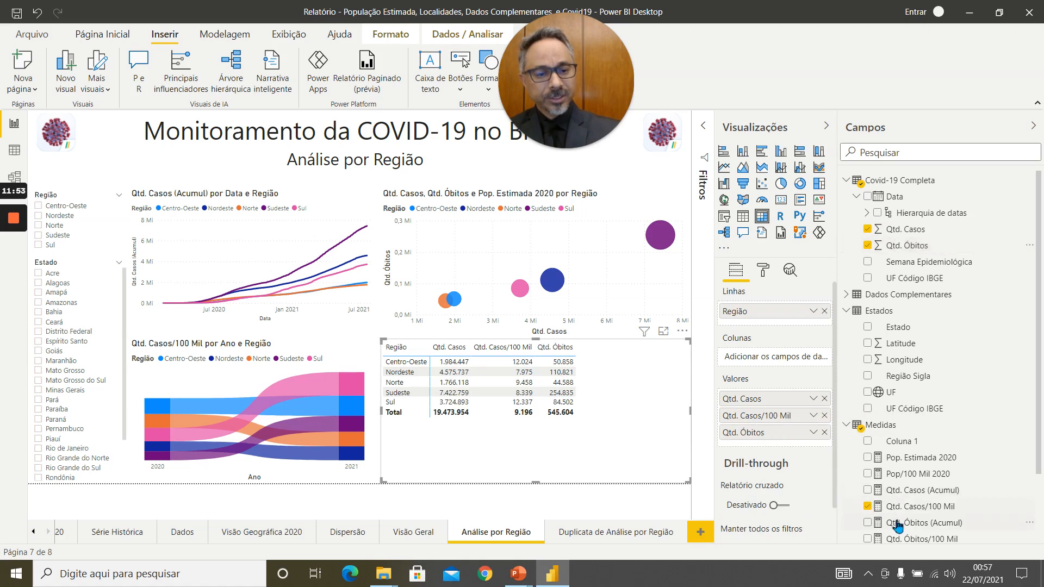
# Add Qtd. Óbitos/100 Mil and Taxa de Letalidade as the last values of the matrix.
pyautogui.scroll(-1, 951, 496)
pyautogui.scroll(-2, 950, 496)
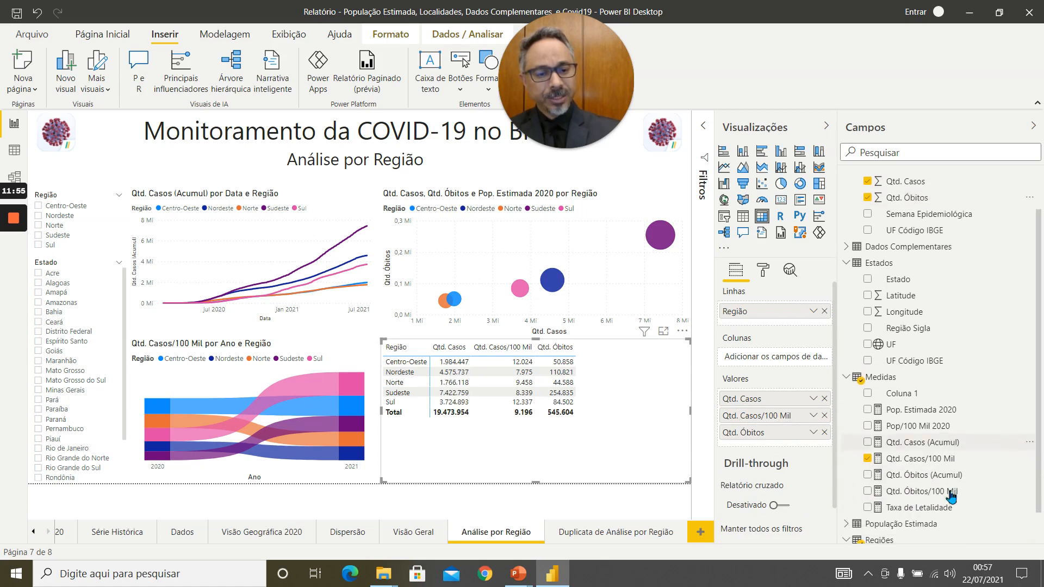
pyautogui.moveTo(941, 493); pyautogui.dragTo(782, 443)
pyautogui.moveTo(893, 510); pyautogui.dragTo(773, 461)
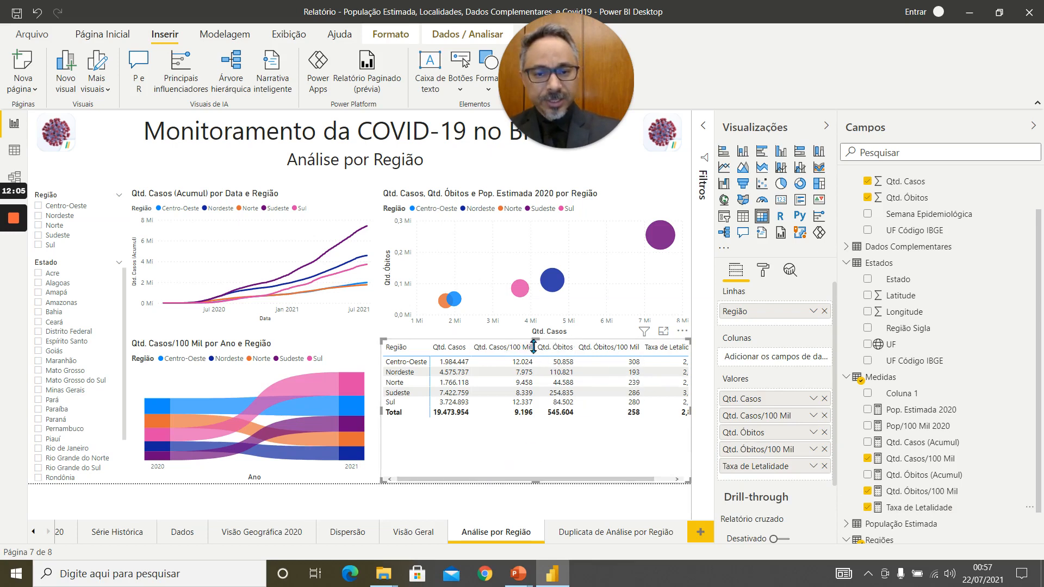
# Narrow the matrix's Qtd. Casos/100 Mil and Qtd. Óbitos/100 Mil columns so their headers wrap, and widen the Região column slightly.
pyautogui.moveTo(535, 349); pyautogui.dragTo(516, 349)
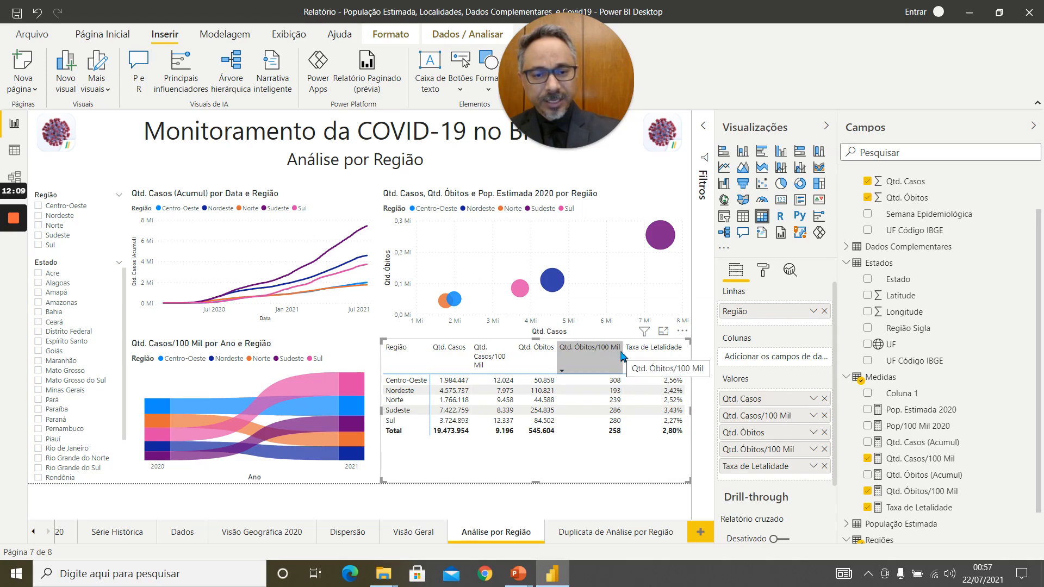
pyautogui.moveTo(623, 357); pyautogui.dragTo(596, 356)
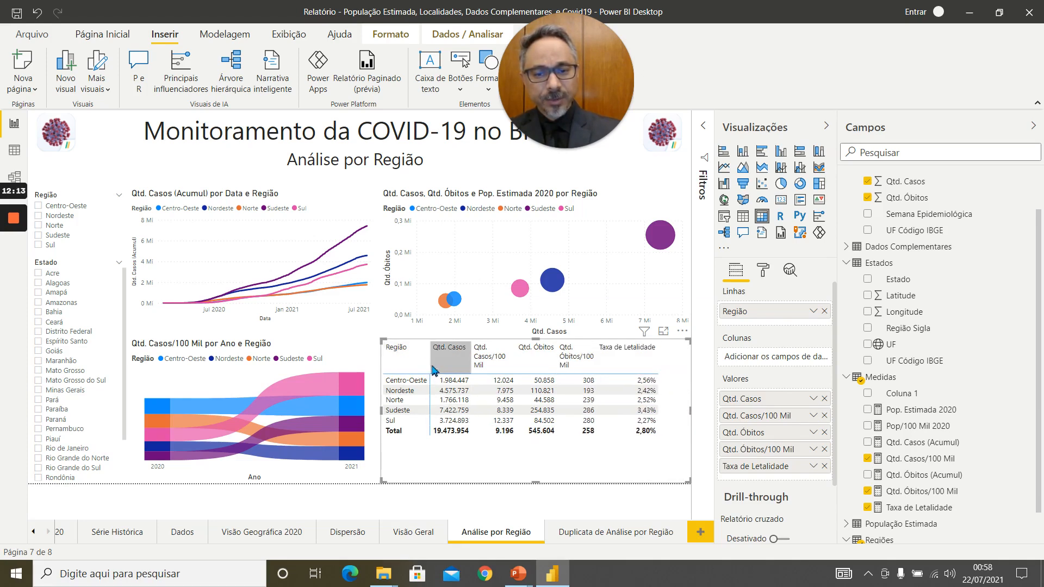
pyautogui.moveTo(431, 370); pyautogui.dragTo(445, 370)
pyautogui.click(454, 504)
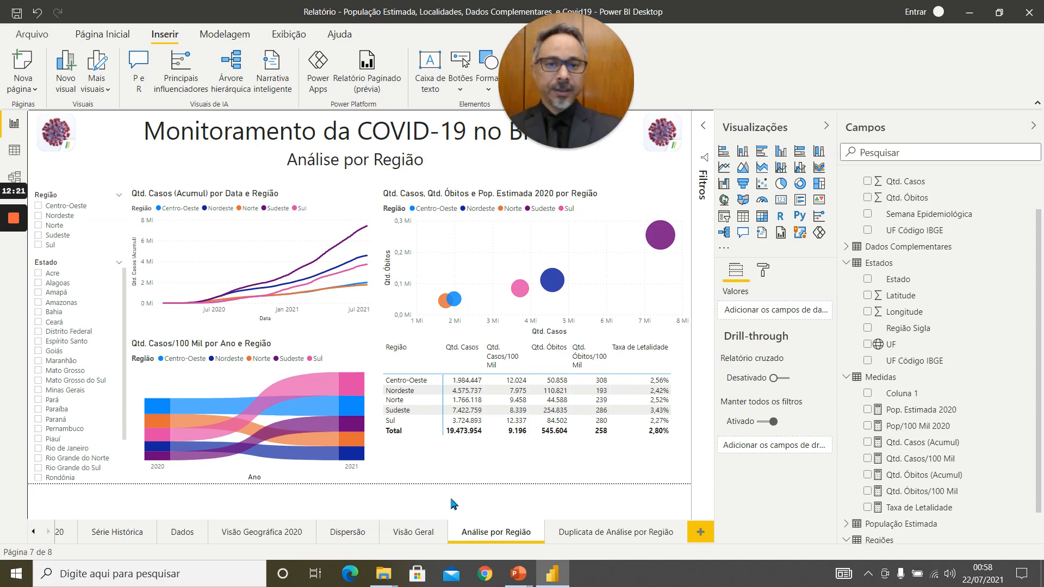
# View the Visão Geral page, and test the Região slicer on Análise por Região with Centro-Oeste and Norte, clearing both selections.
pyautogui.click(414, 533)
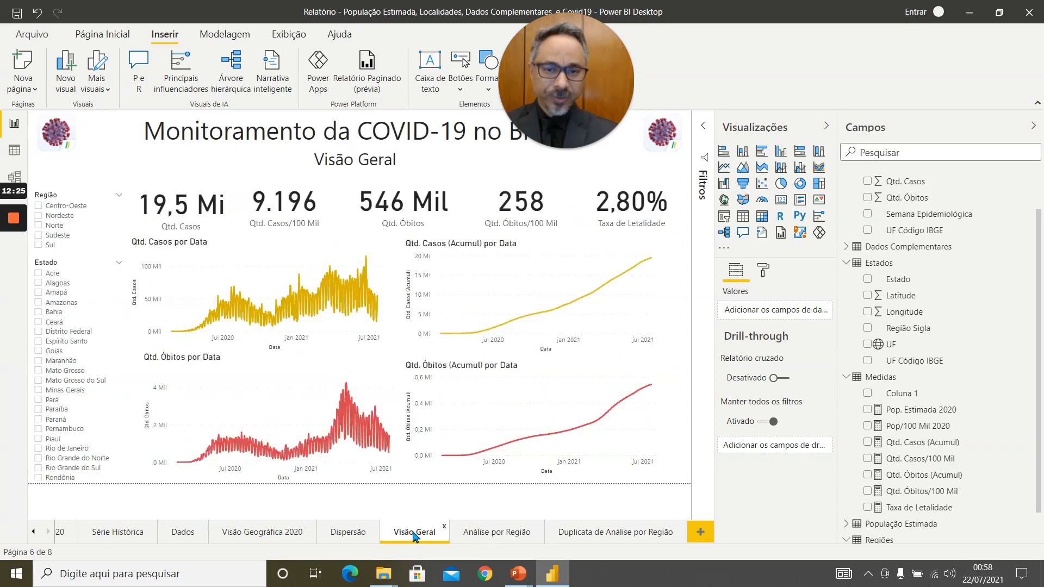
pyautogui.click(506, 537)
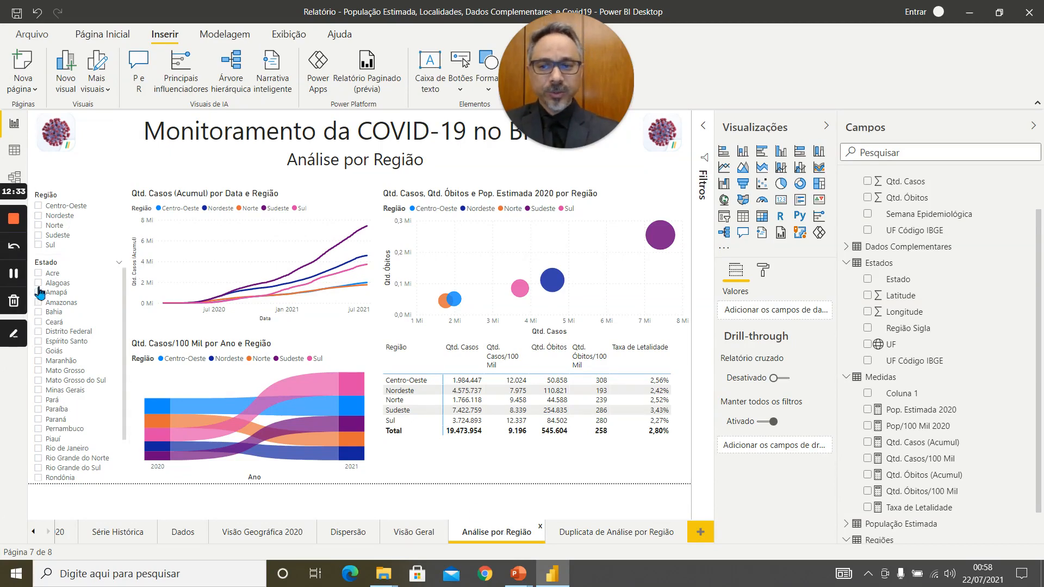
pyautogui.click(40, 207)
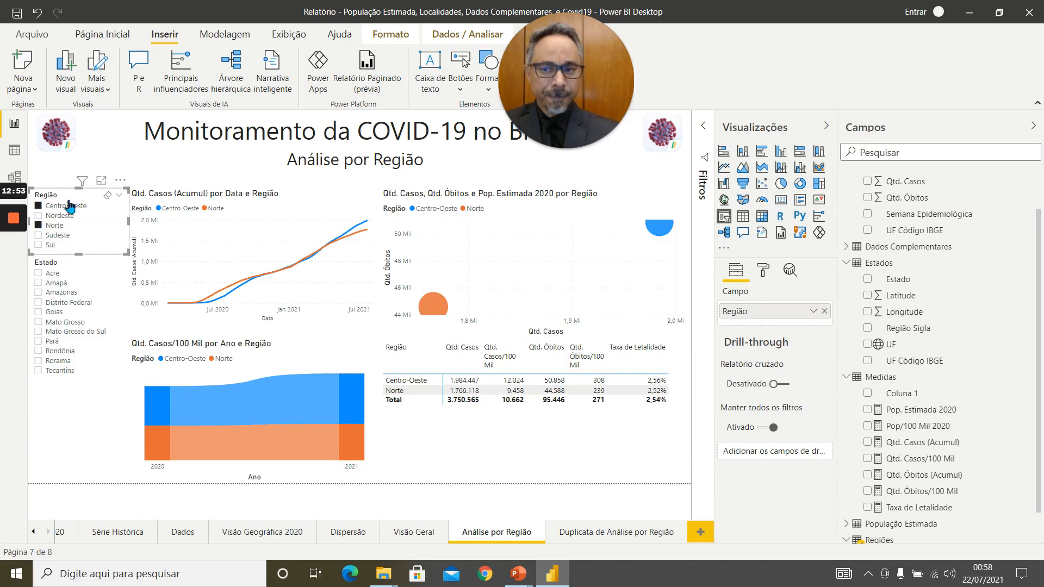
pyautogui.click(39, 207)
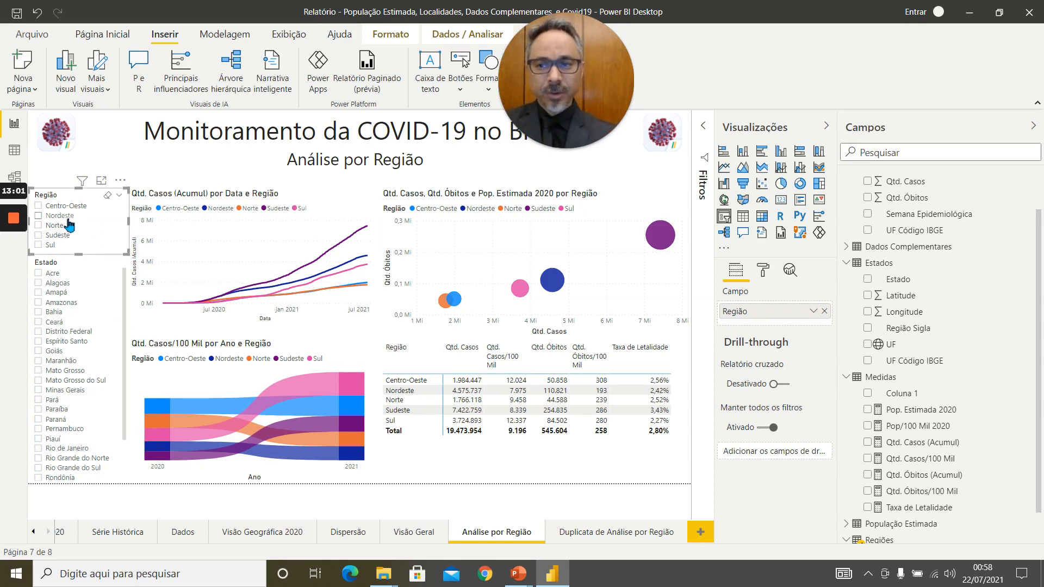
# Delete the Estado slicer from the Análise por Região page.
pyautogui.click(108, 294)
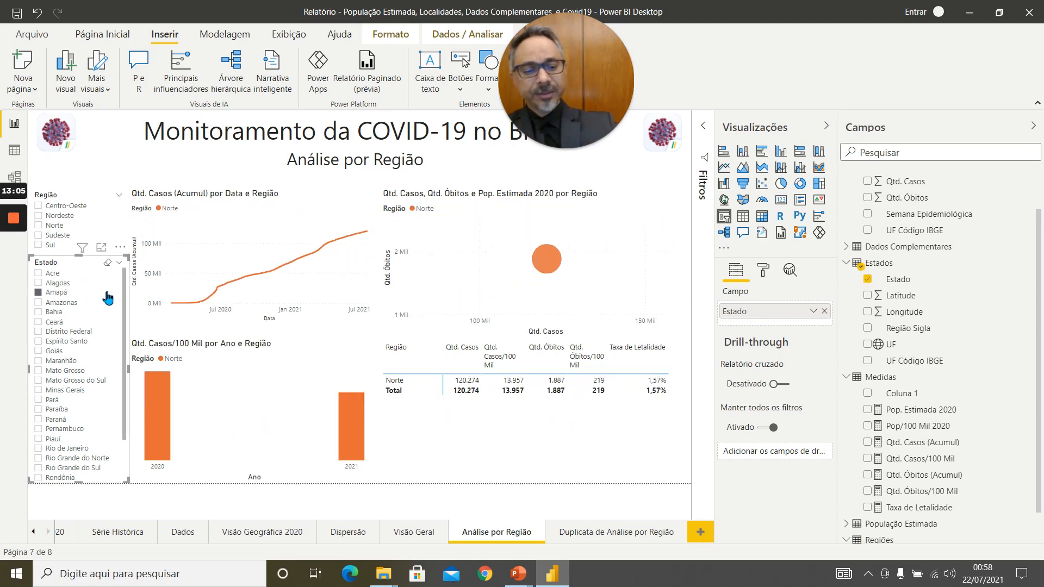
pyautogui.press('Delete')
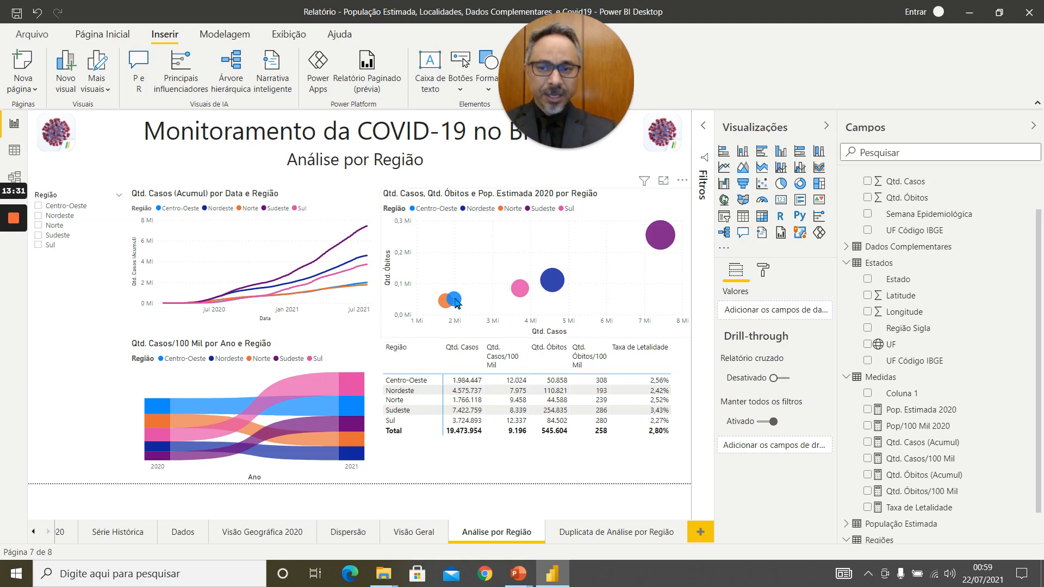
# Delete the page Duplicata de Análise por Região and make a fresh duplicate of the Análise por Região page.
pyautogui.click(682, 527)
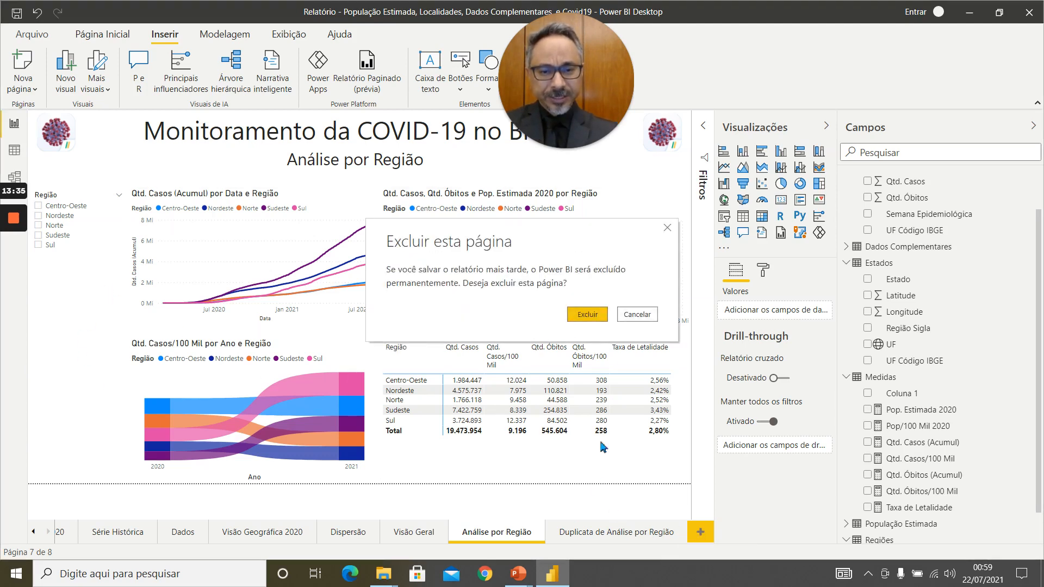
pyautogui.click(593, 320)
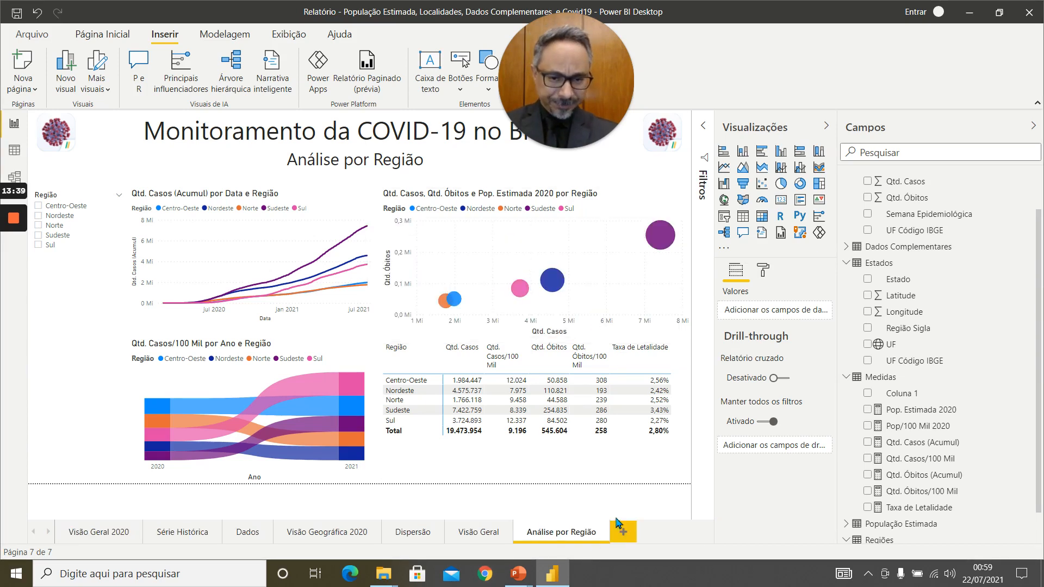
pyautogui.rightClick(568, 540)
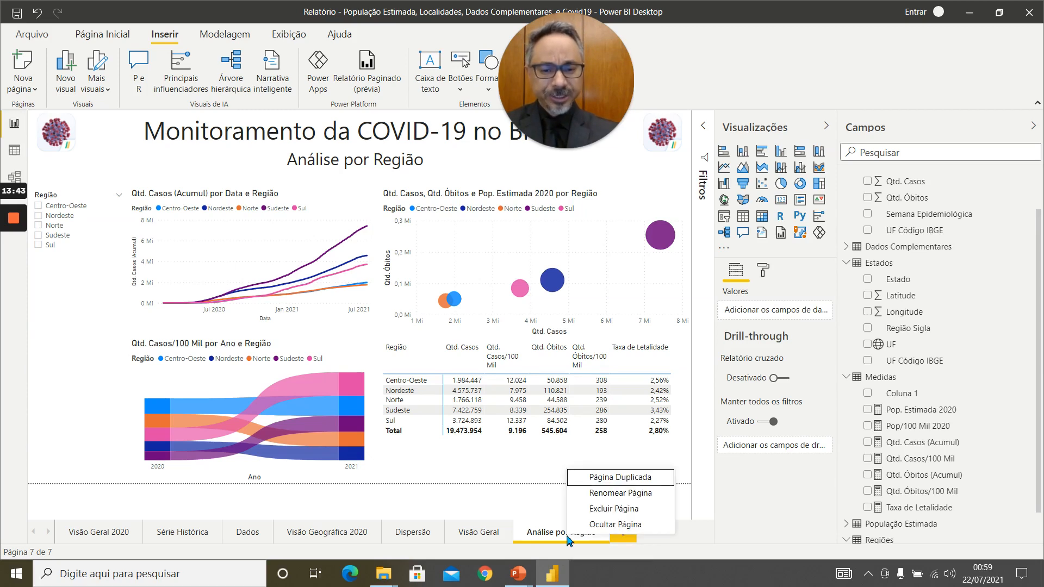
pyautogui.click(639, 479)
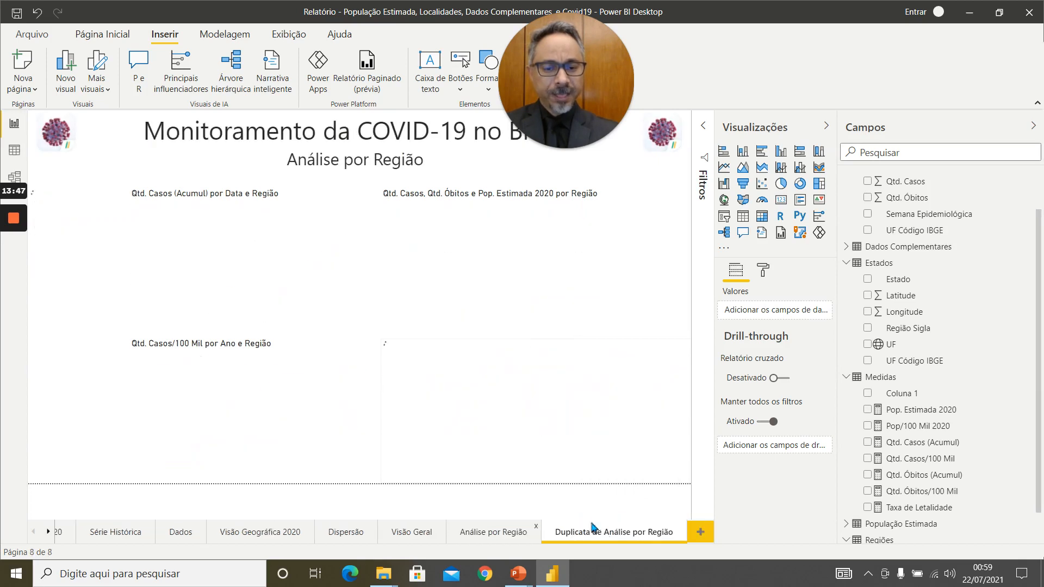
# Rename the duplicated page as Análise por Estado.
pyautogui.doubleClick(600, 535)
pyautogui.click(608, 533)
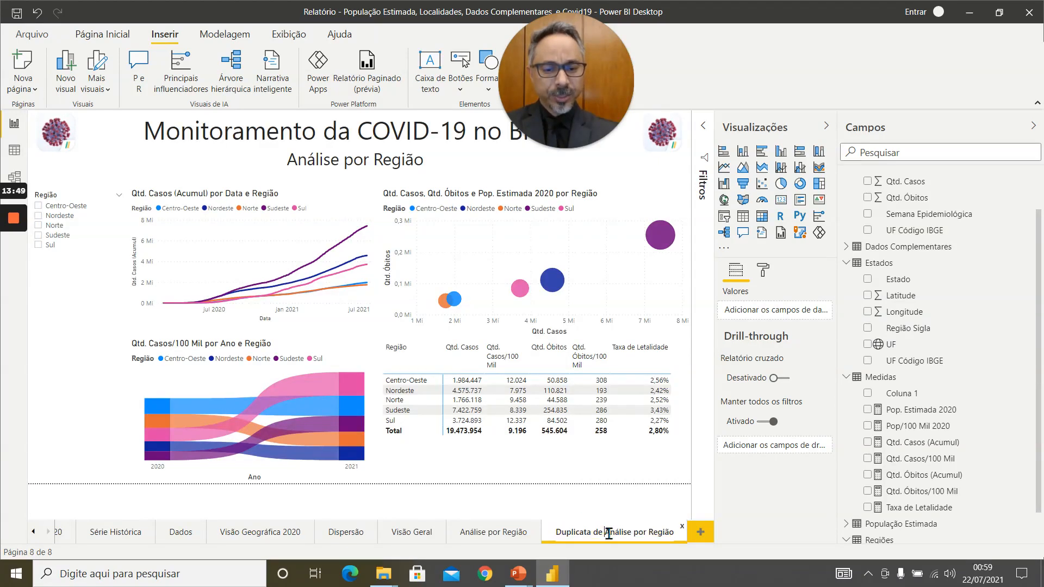
pyautogui.press('BackSpace')
pyautogui.press('BackSpace')
pyautogui.press('BackSpace')
pyautogui.press('BackSpace')
pyautogui.press('BackSpace')
pyautogui.press('BackSpace')
pyautogui.press('BackSpace')
pyautogui.press('BackSpace')
pyautogui.press('BackSpace')
pyautogui.press('BackSpace')
pyautogui.press('BackSpace')
pyautogui.press('BackSpace')
pyautogui.press('BackSpace')
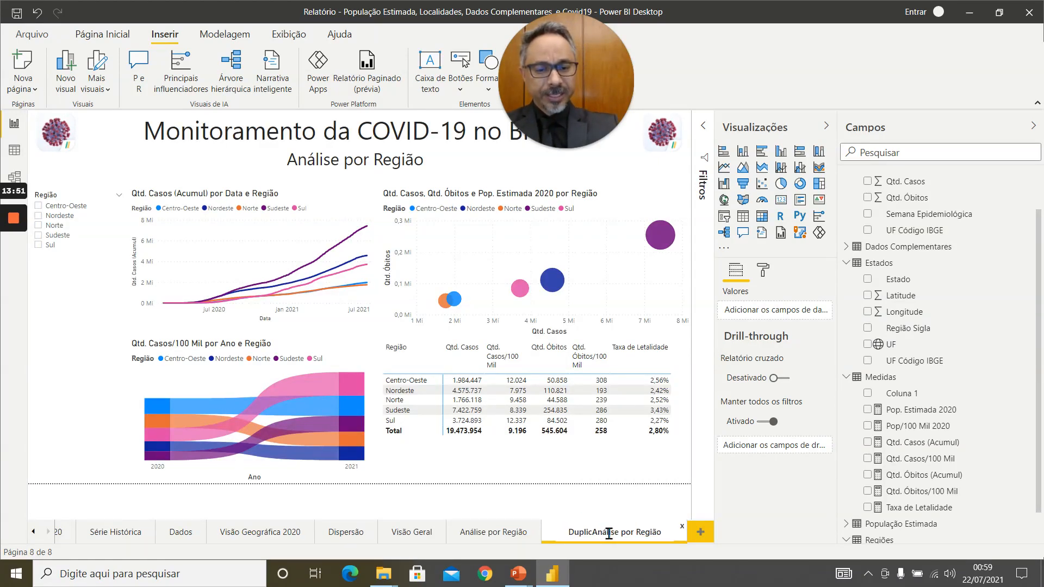
pyautogui.doubleClick(639, 534)
pyautogui.write('Estado')
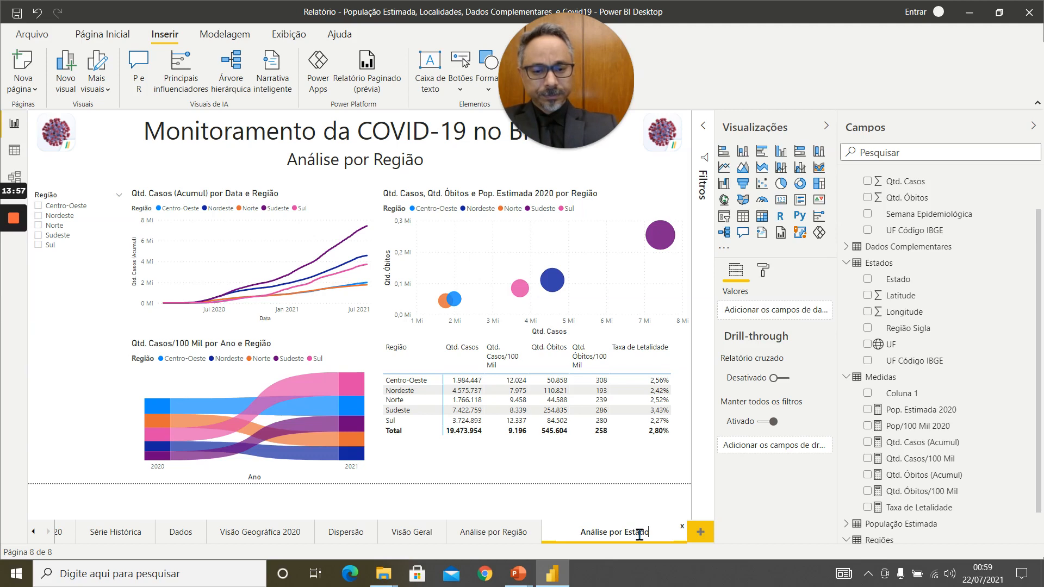
pyautogui.press('Return')
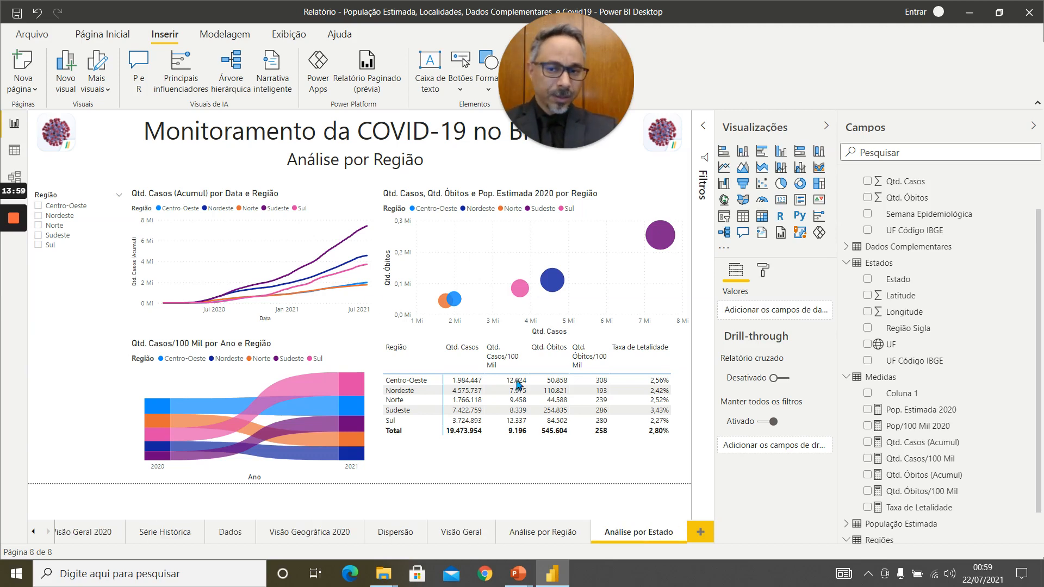
# Select Sul in the Região slicer and shorten the slicer to fit just its five region options.
pyautogui.click(84, 246)
pyautogui.moveTo(84, 324); pyautogui.dragTo(77, 479)
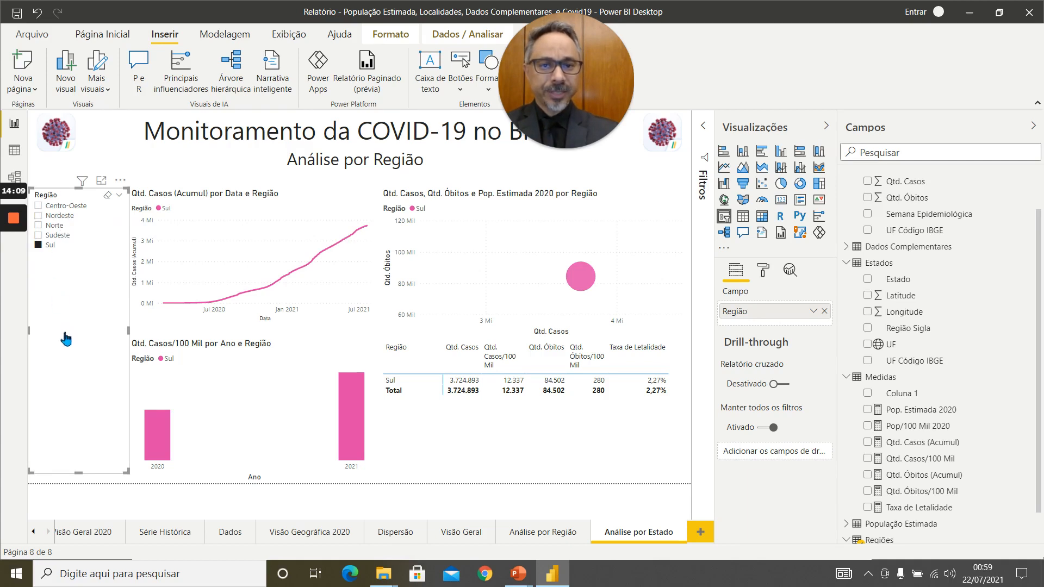
pyautogui.moveTo(82, 471); pyautogui.dragTo(72, 260)
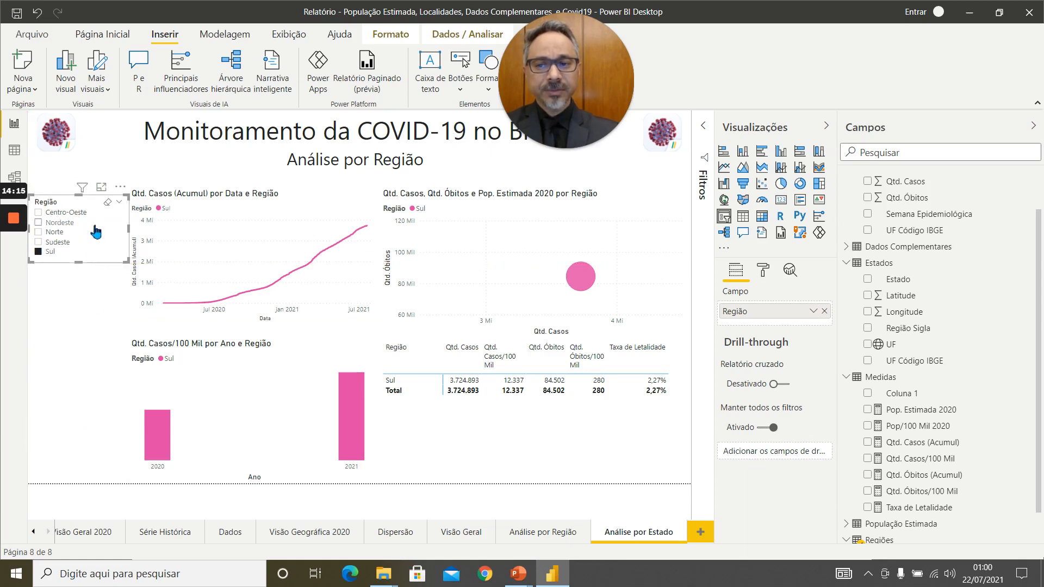
pyautogui.click(98, 313)
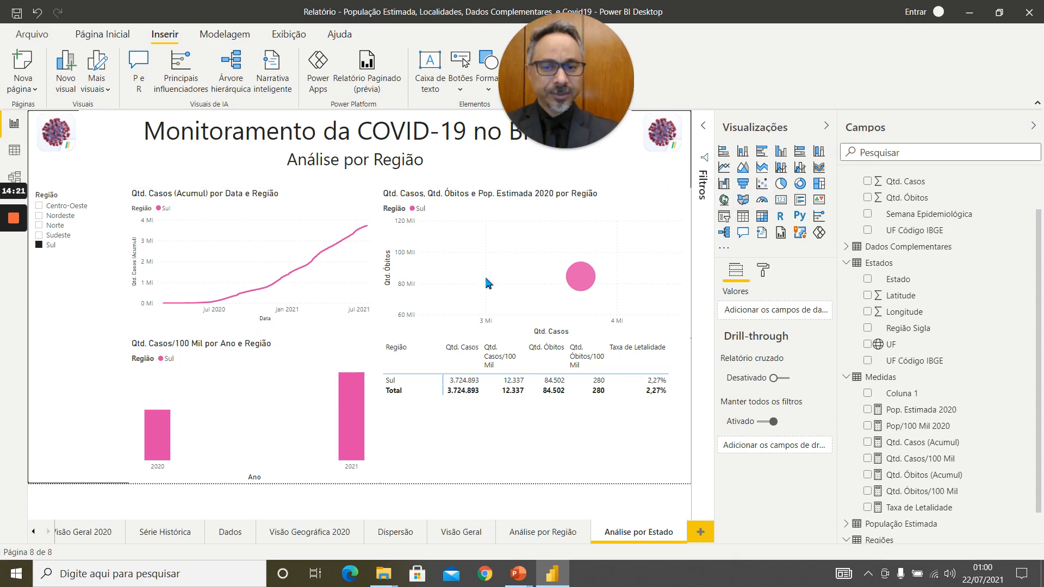
# Add an Estado slicer filling the space below the Região slicer, and clear the Sul selection in the Região slicer.
pyautogui.click(724, 216)
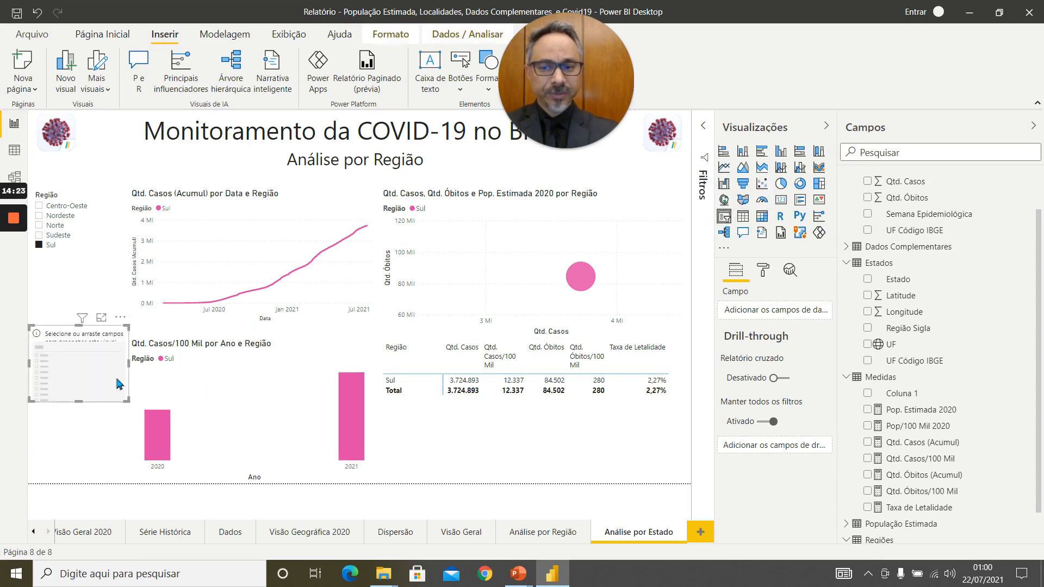
pyautogui.moveTo(129, 362); pyautogui.dragTo(128, 359)
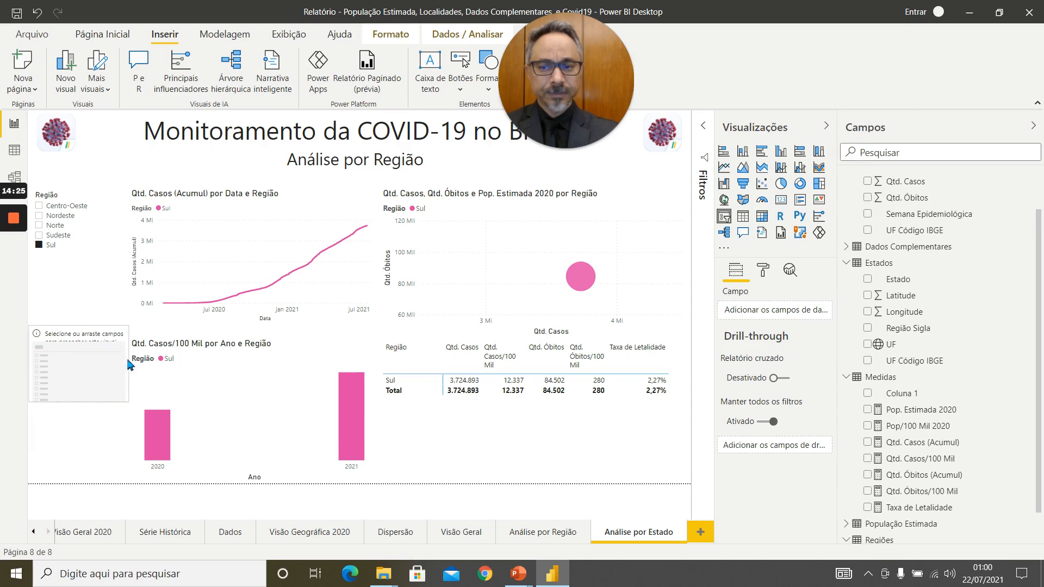
pyautogui.moveTo(79, 329); pyautogui.dragTo(72, 269)
pyautogui.moveTo(84, 401); pyautogui.dragTo(73, 483)
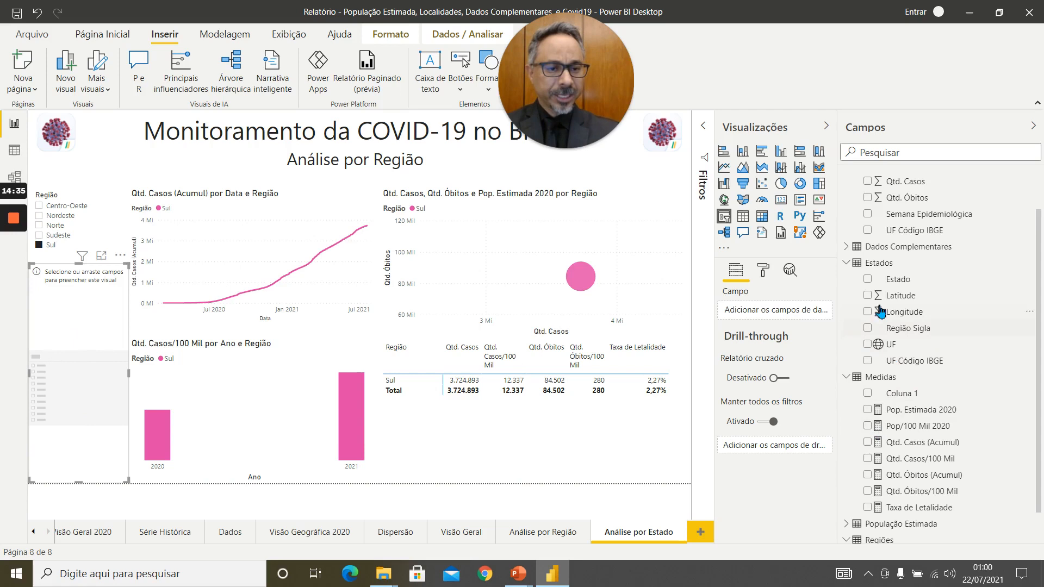
pyautogui.click(868, 279)
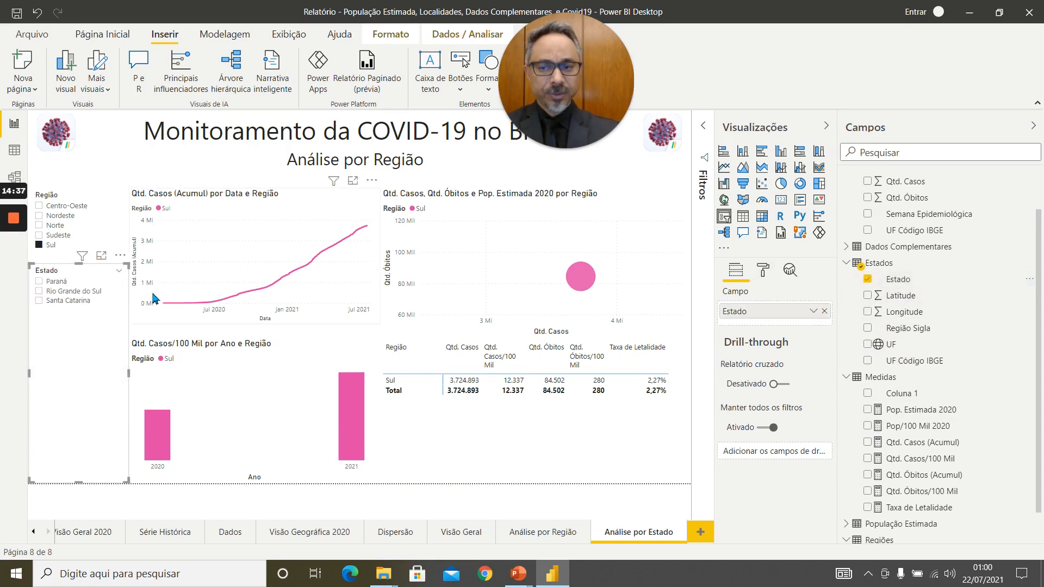
pyautogui.click(39, 245)
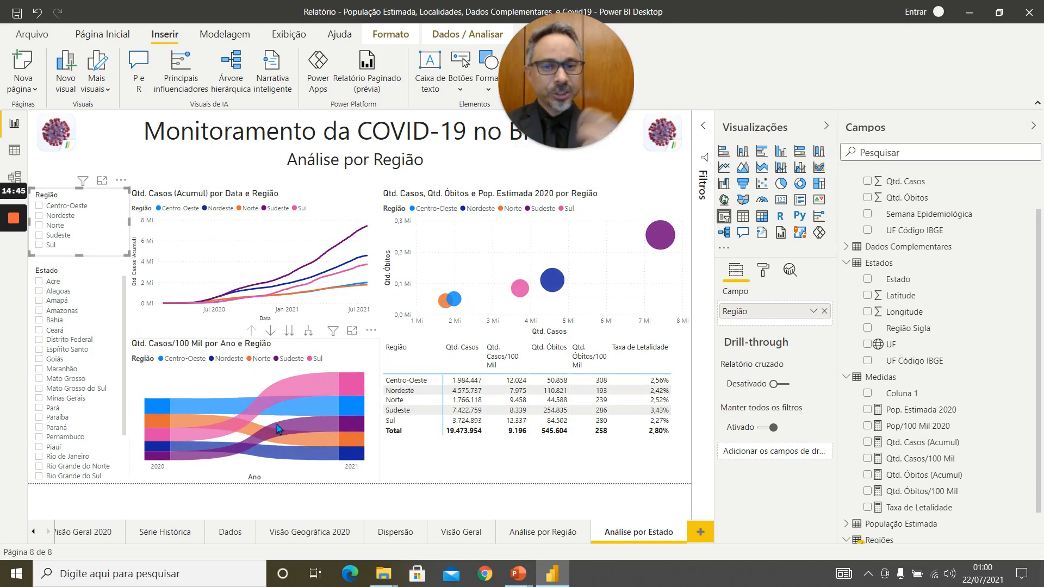
# Replace Região with Estado as the legend of the Qtd. Casos (Acumul) line chart and the Qtd. Casos/100 Mil ribbon chart.
pyautogui.click(258, 257)
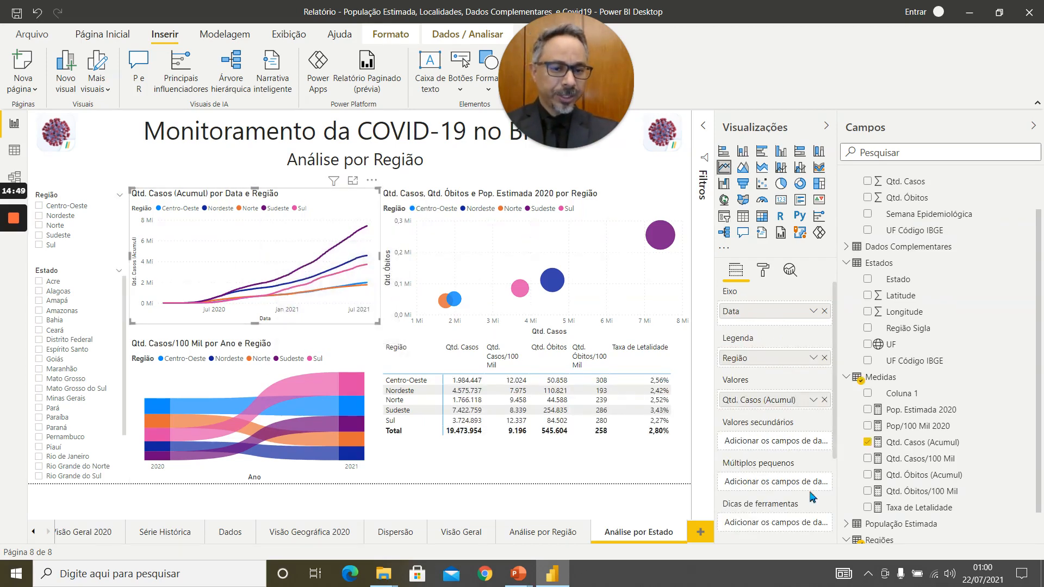
pyautogui.click(824, 358)
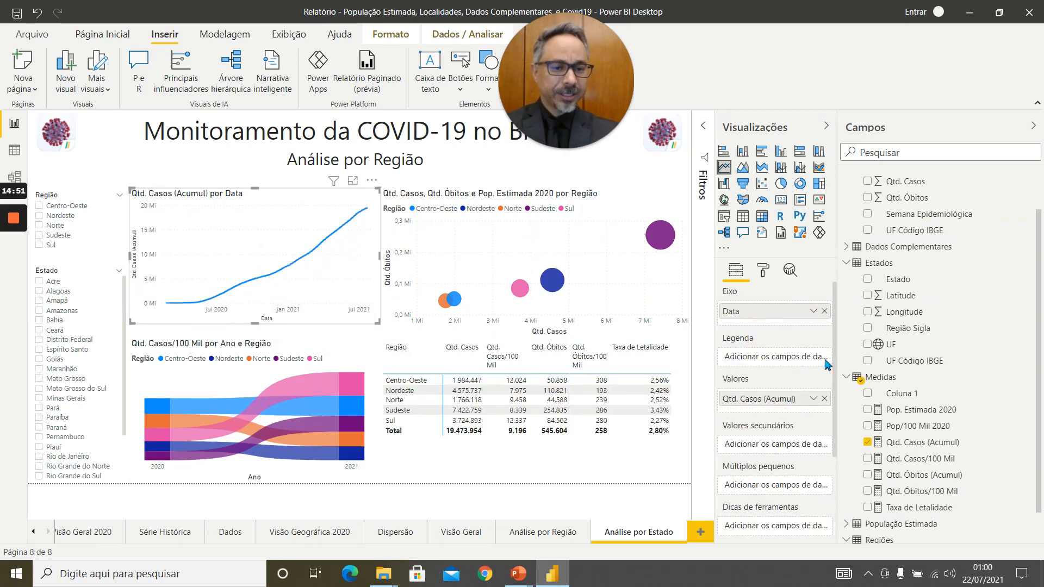
pyautogui.moveTo(906, 282); pyautogui.dragTo(782, 362)
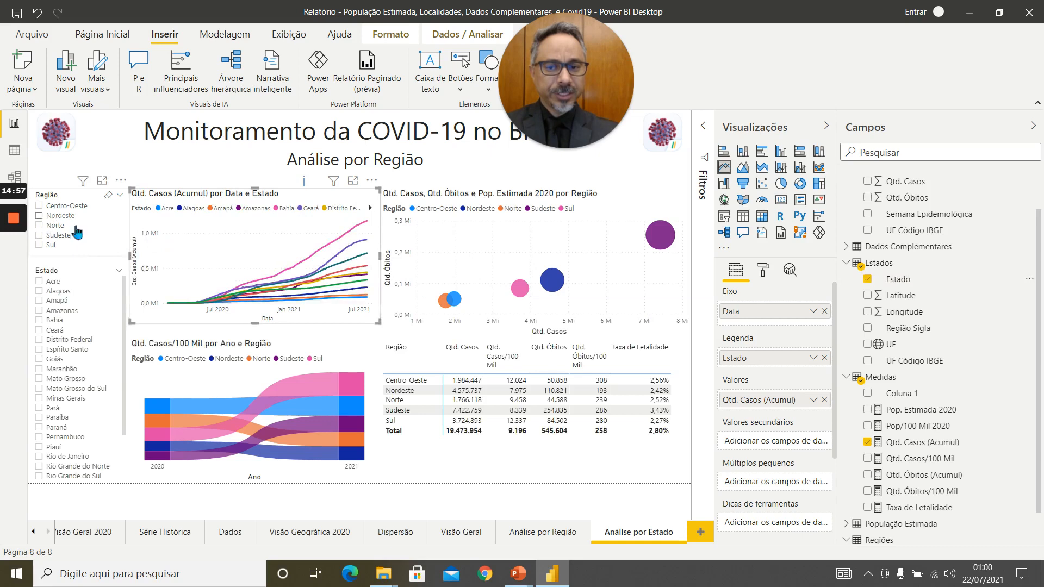
pyautogui.click(335, 374)
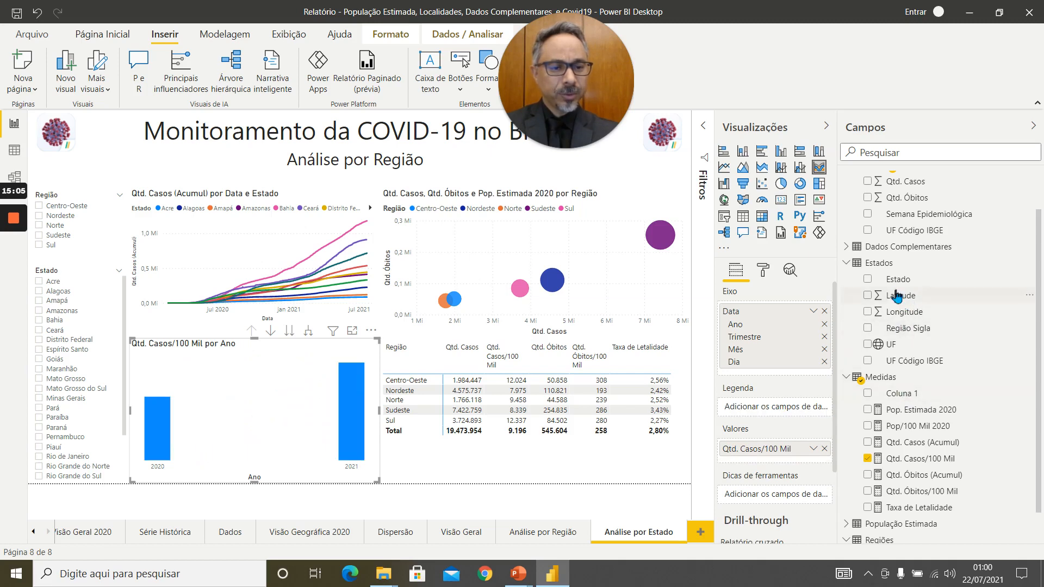
pyautogui.moveTo(898, 279); pyautogui.dragTo(775, 412)
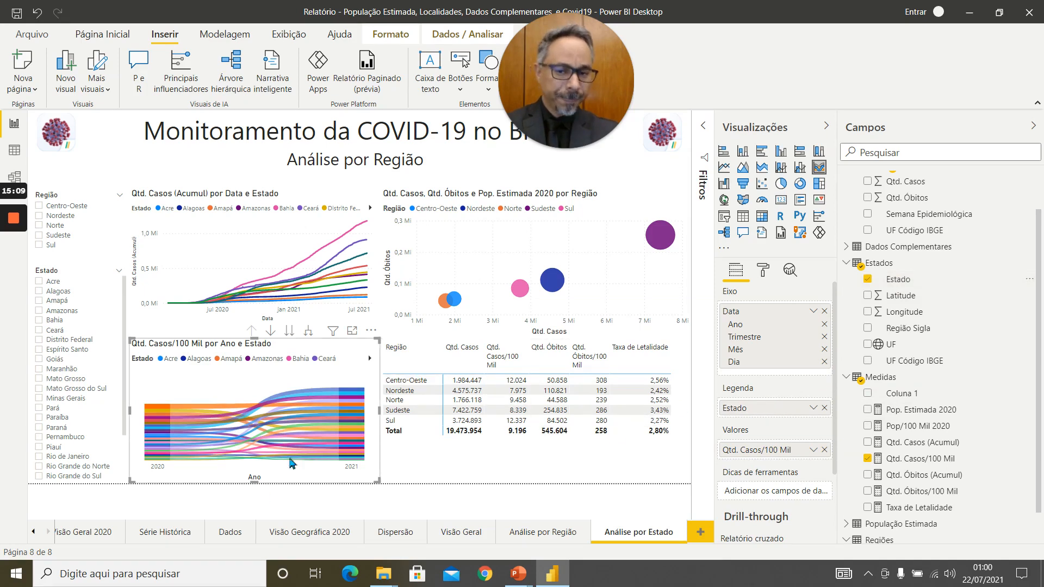
# Replace Região with Estado as the legend of the Qtd. Casos, Qtd. Óbitos e Pop. Estimada 2020 scatter chart.
pyautogui.click(638, 294)
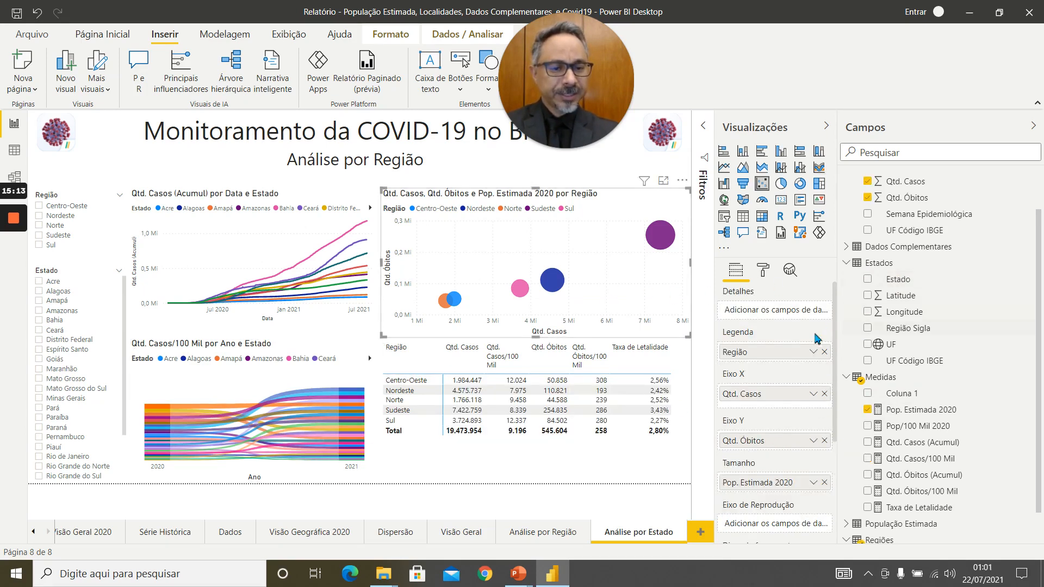
pyautogui.click(824, 352)
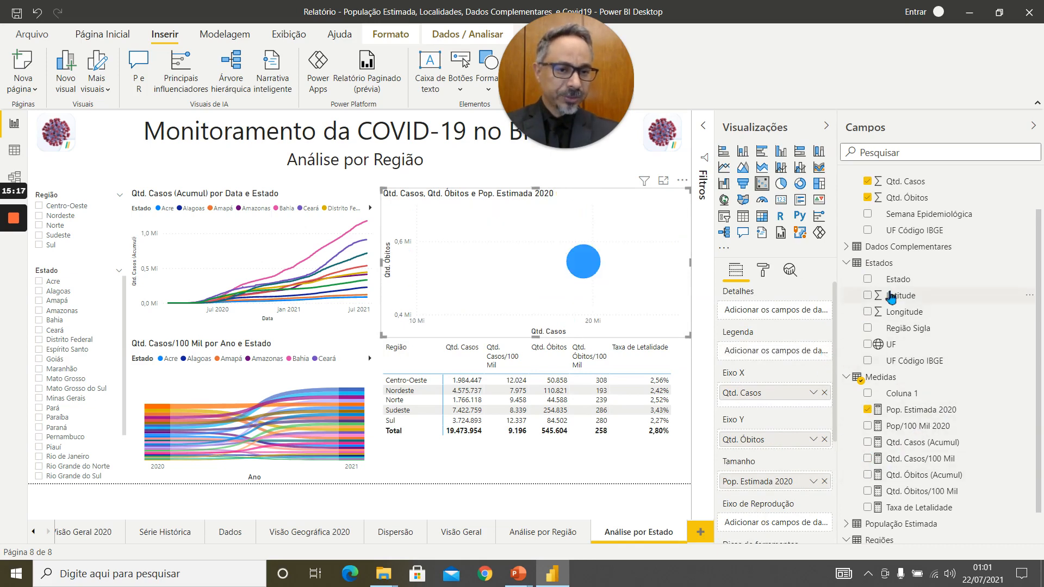
pyautogui.moveTo(883, 283); pyautogui.dragTo(763, 361)
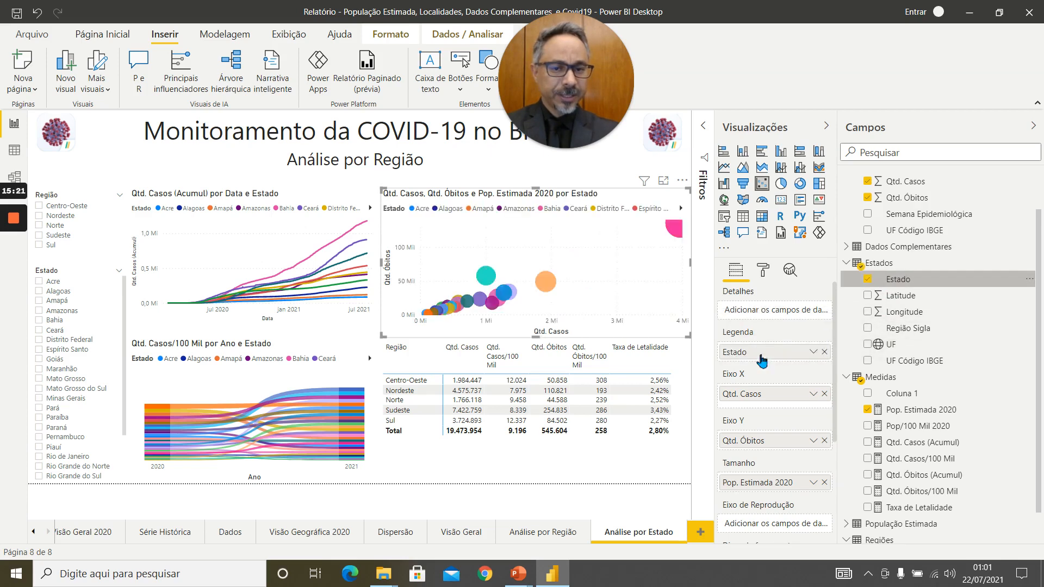
# Add Estado below Região in the matrix rows, and test the hierarchy by expanding and collapsing Centro-Oeste and Nordeste.
pyautogui.click(609, 442)
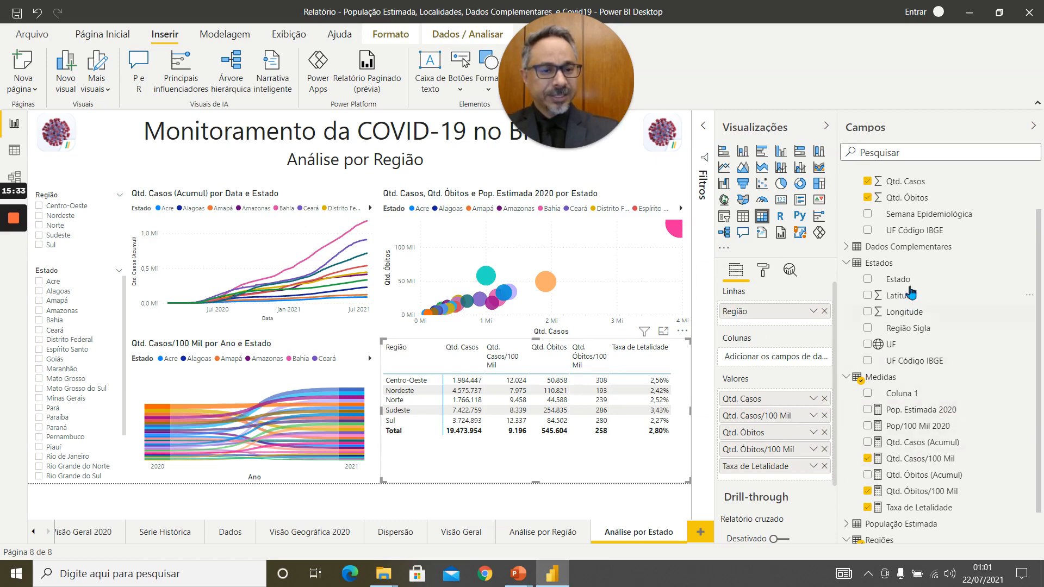
pyautogui.moveTo(900, 280); pyautogui.dragTo(794, 326)
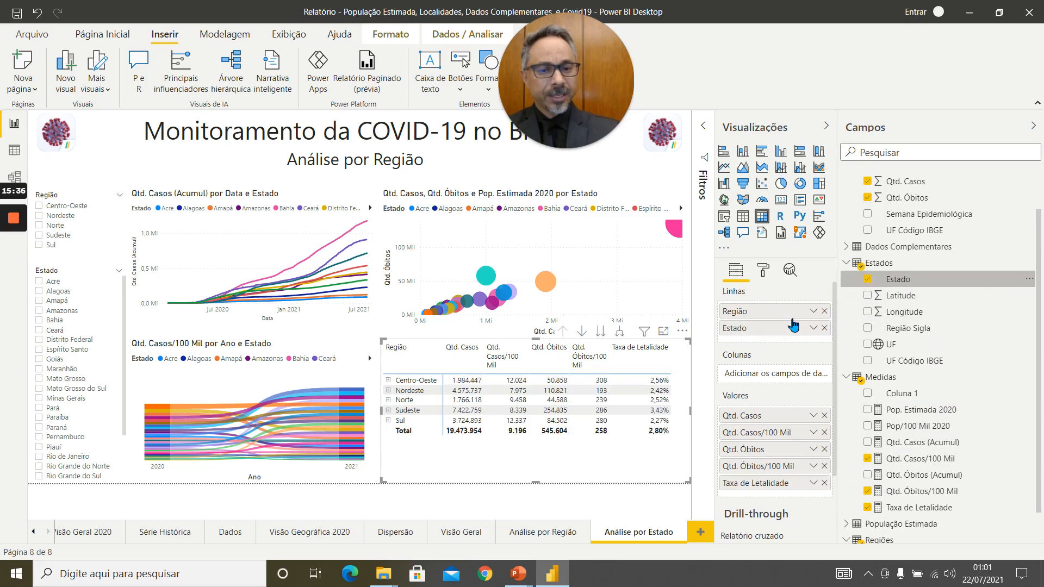
pyautogui.click(389, 380)
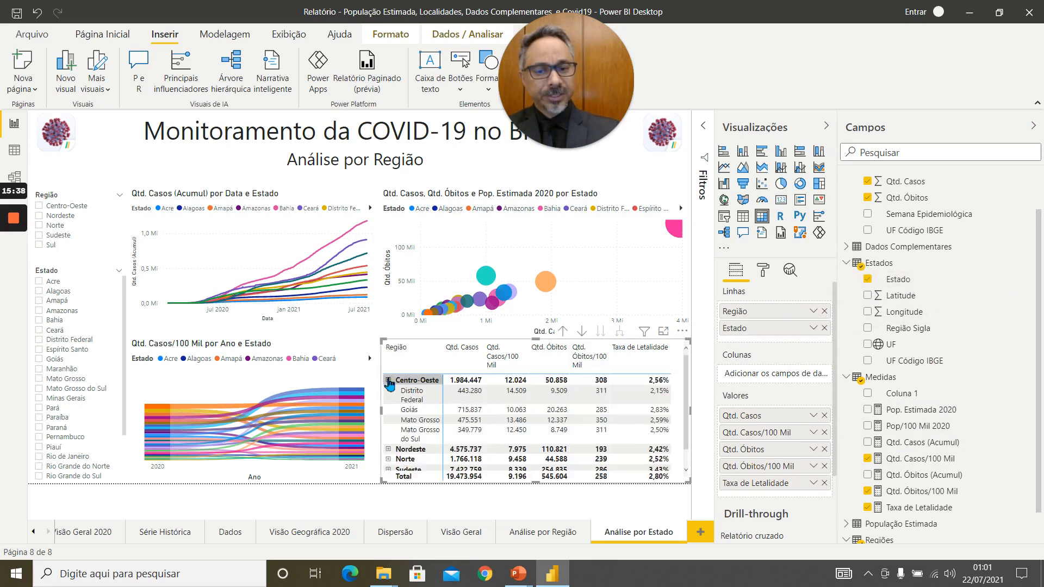
pyautogui.click(388, 450)
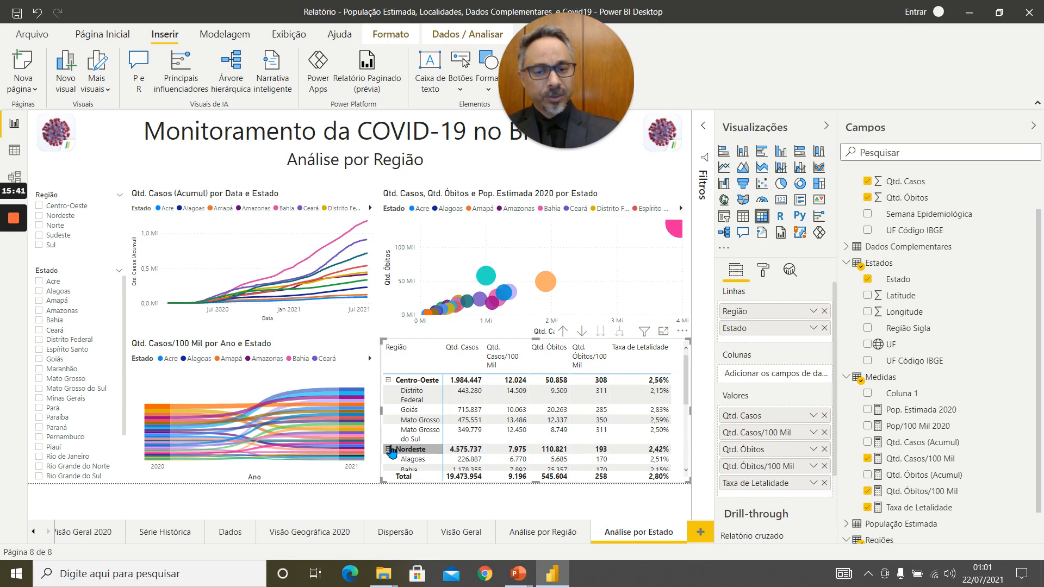
pyautogui.click(389, 450)
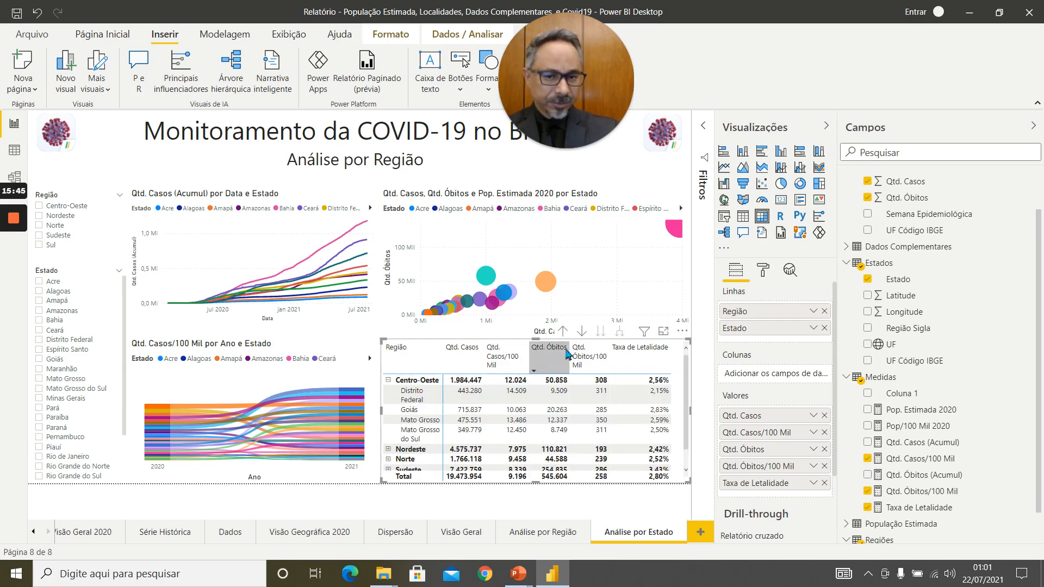
pyautogui.click(417, 391)
pyautogui.click(417, 391)
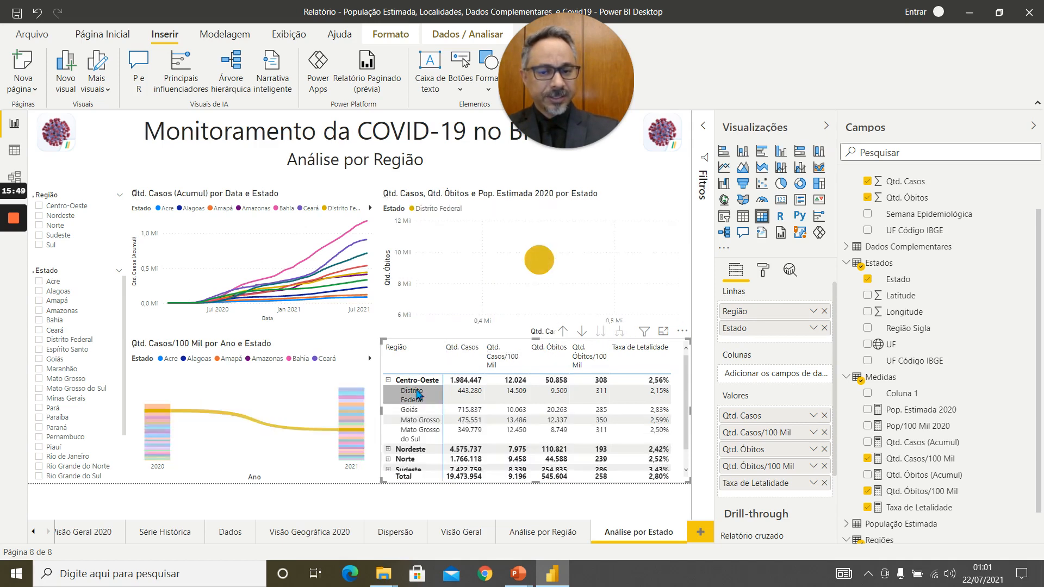
pyautogui.click(388, 380)
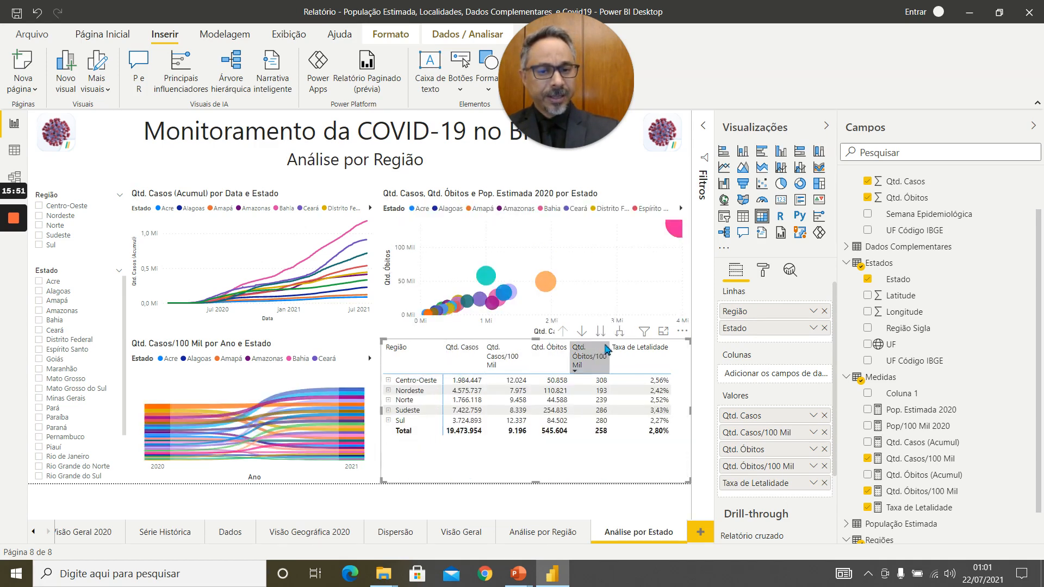
# Expand all matrix regions to their states, narrow the Taxa de Letalidade column, and widen the Qtd. Óbitos/100 Mil and Qtd. Casos/100 Mil columns.
pyautogui.click(620, 334)
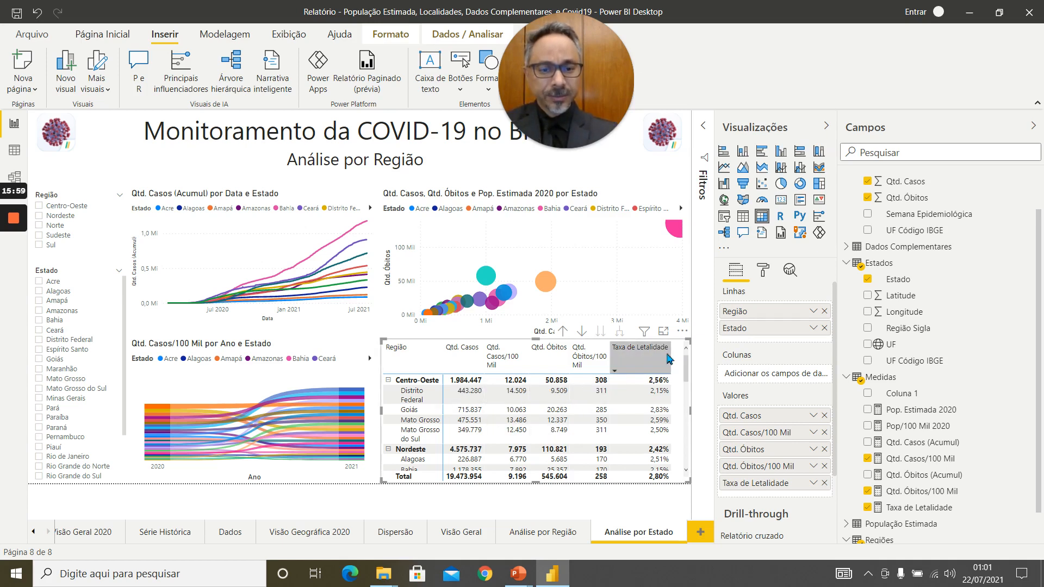
pyautogui.moveTo(671, 353); pyautogui.dragTo(641, 353)
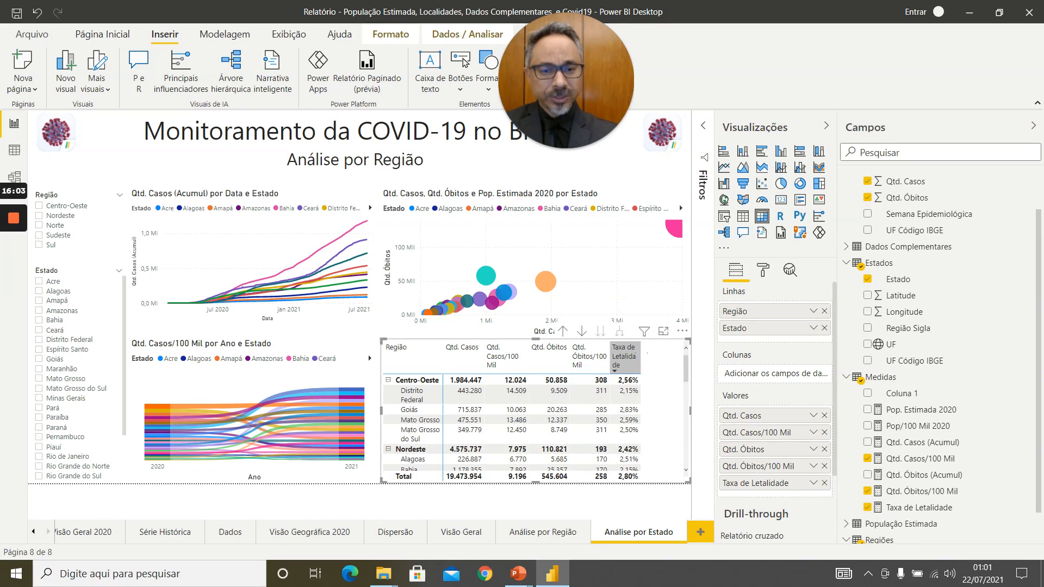
pyautogui.moveTo(648, 354); pyautogui.dragTo(656, 353)
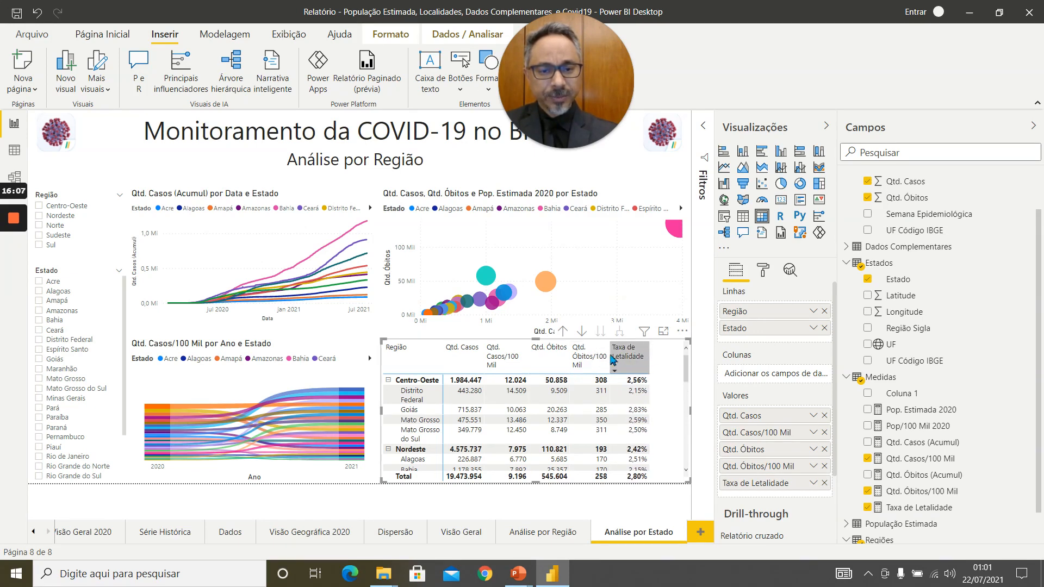
pyautogui.moveTo(610, 354); pyautogui.dragTo(623, 354)
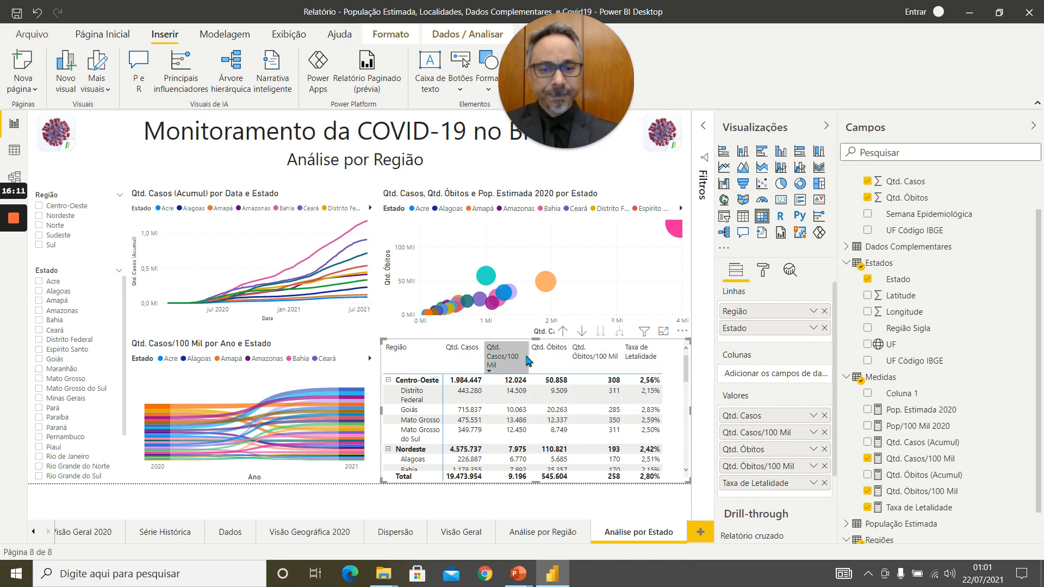
pyautogui.moveTo(529, 354); pyautogui.dragTo(540, 354)
# Test the matrix's cross-filtering of the charts with Mato Grosso do Sul, Mato Grosso and Goiás, clearing the selection at the end.
pyautogui.click(506, 427)
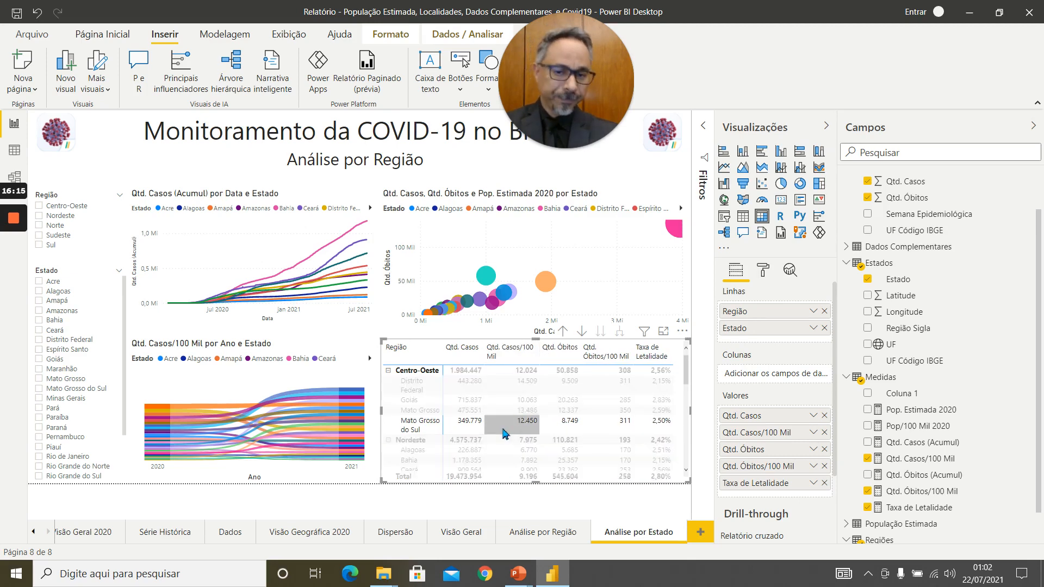
pyautogui.click(502, 410)
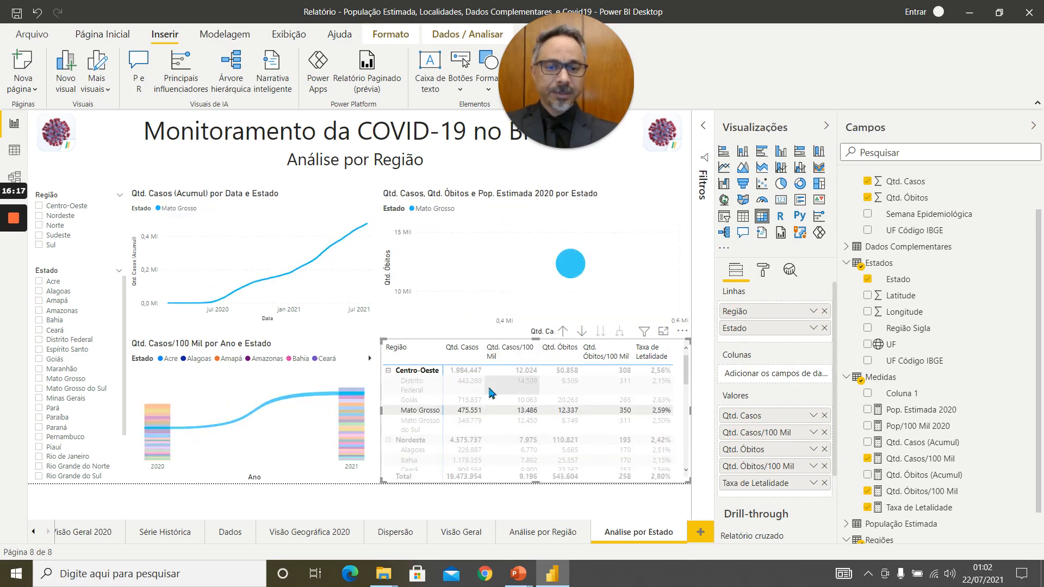
pyautogui.click(462, 400)
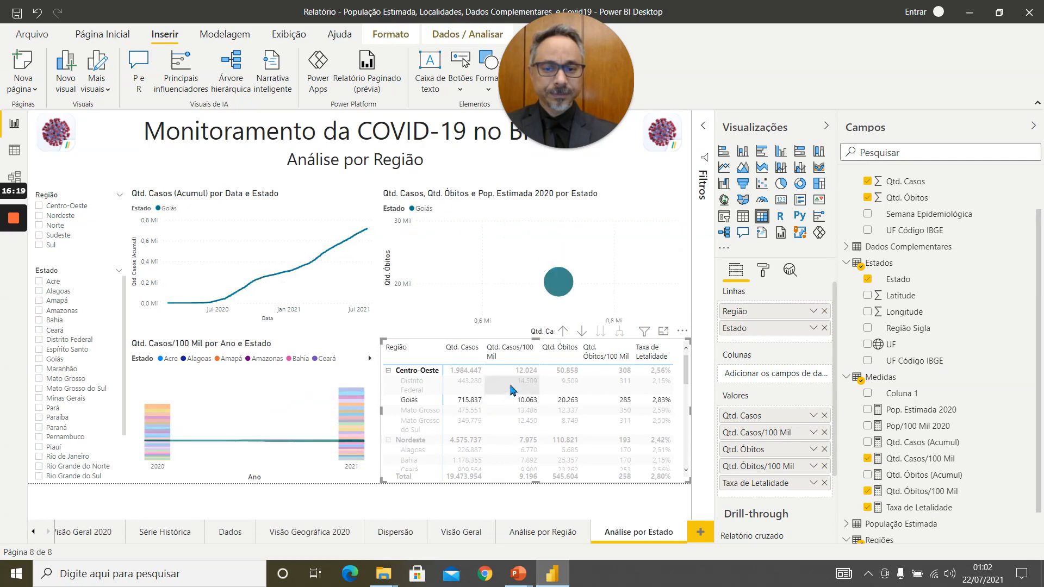
pyautogui.click(465, 400)
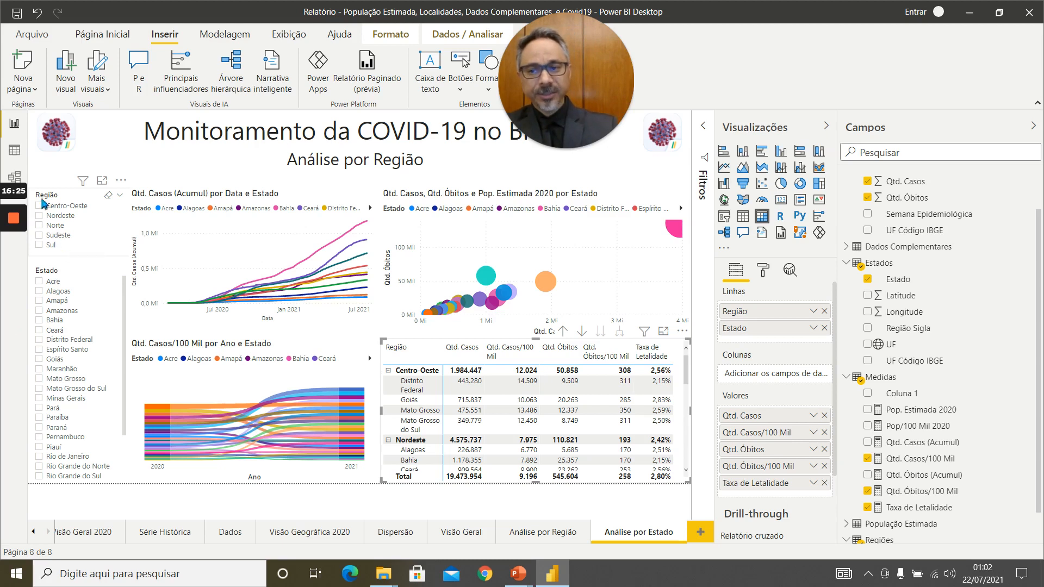
# Test the Região slicer's filtering of the state list and visuals with Nordeste and Sul, clearing the selection at the end.
pyautogui.click(39, 207)
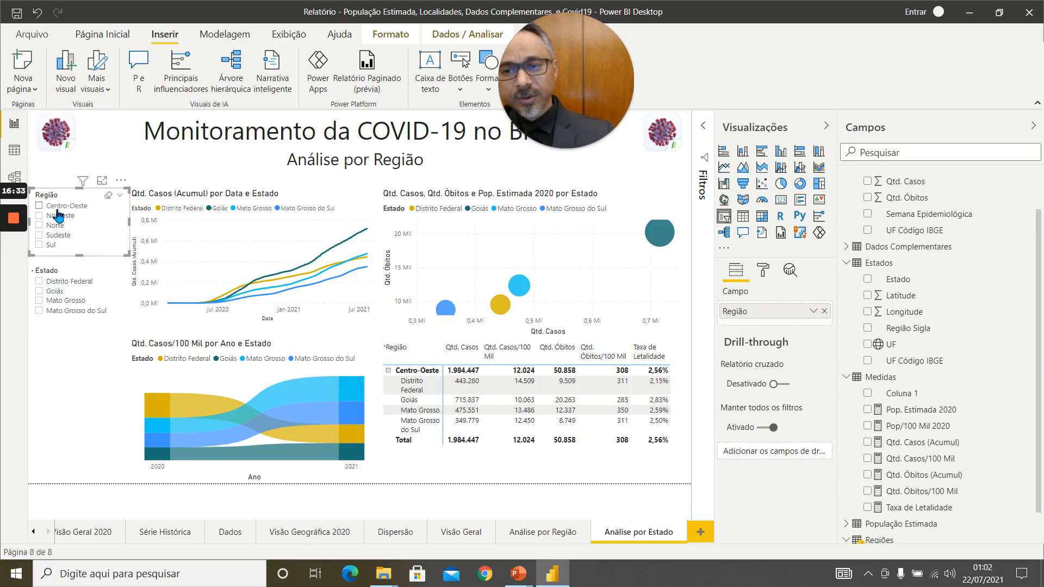
pyautogui.click(40, 216)
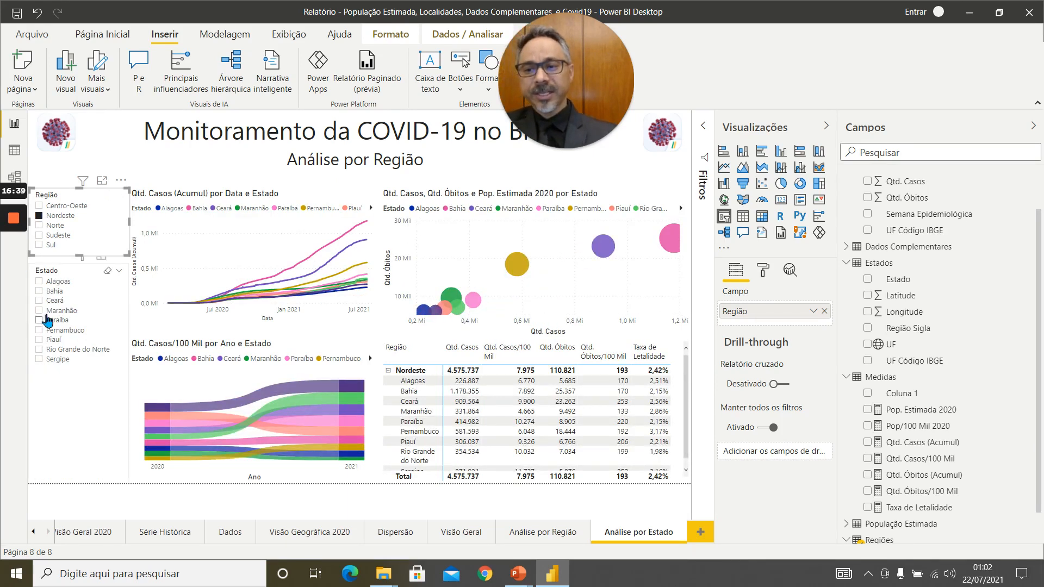
pyautogui.click(40, 246)
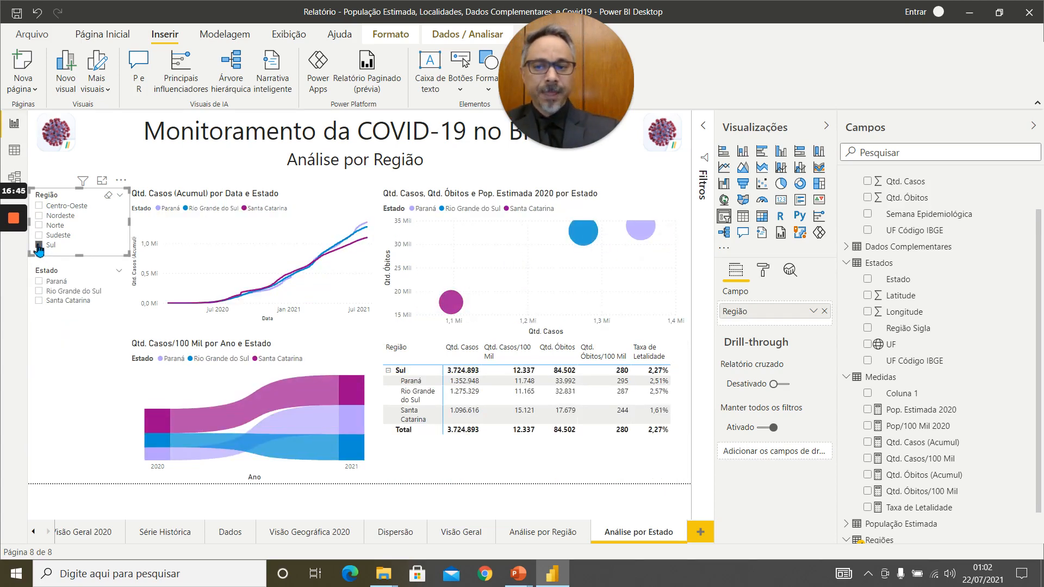
pyautogui.click(39, 246)
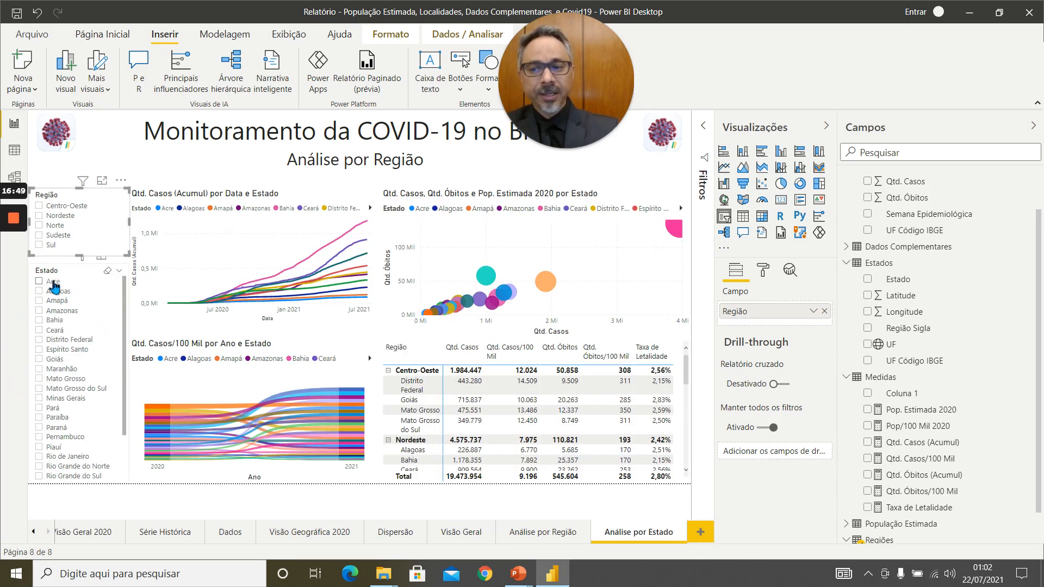
# Test the Estado slicer by filtering the page to Acre and Piauí, clearing the selection at the end.
pyautogui.click(39, 282)
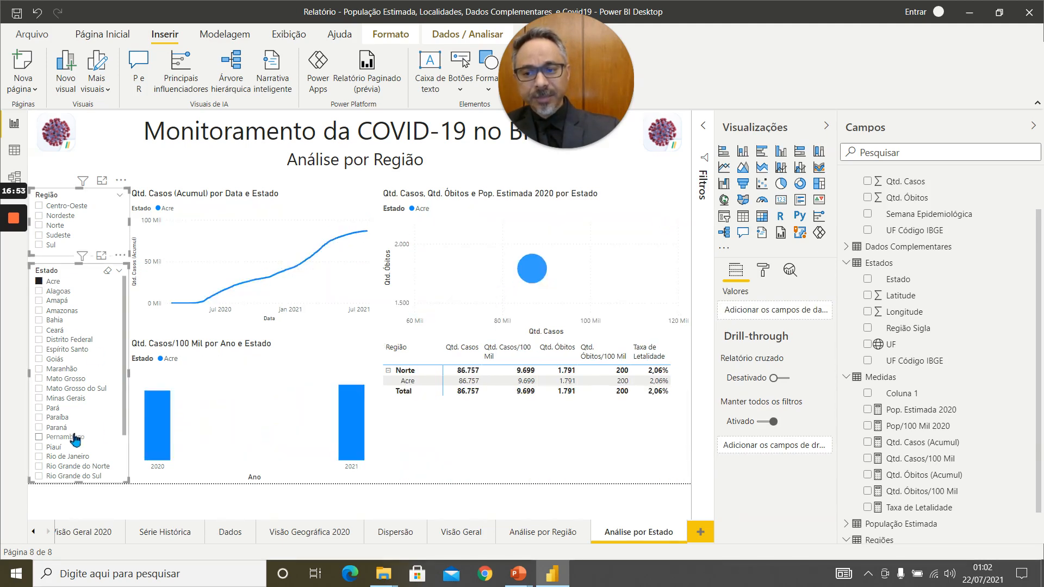
pyautogui.click(39, 448)
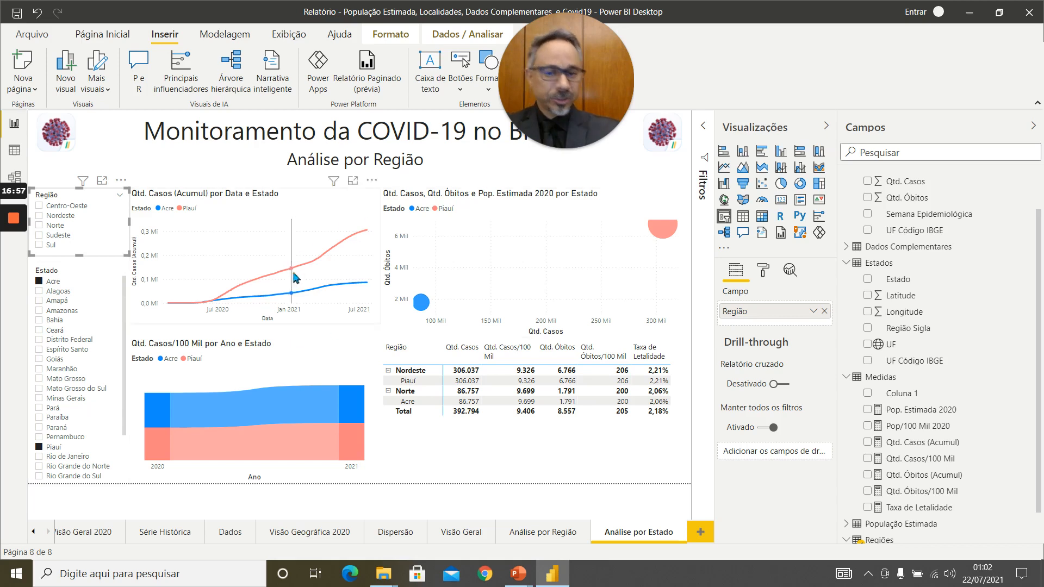
pyautogui.click(39, 448)
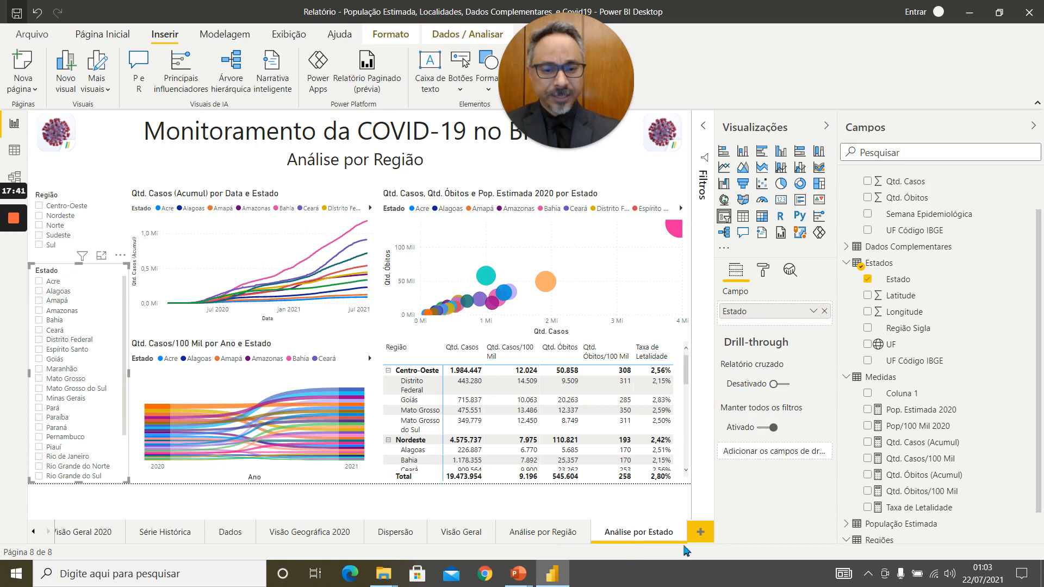
# Add a new report page and name it Análise Geográfica.
pyautogui.click(702, 534)
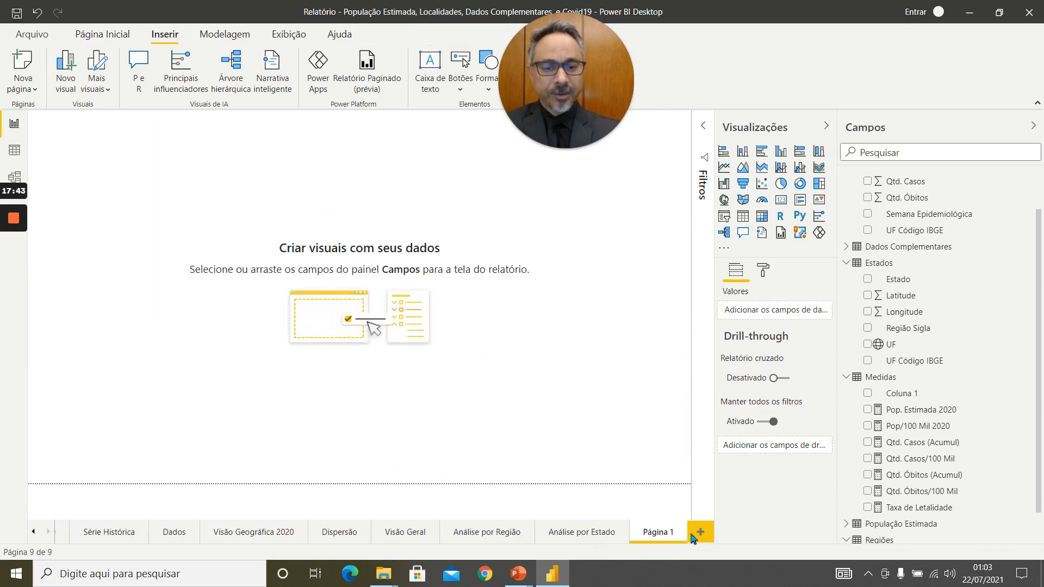
pyautogui.doubleClick(657, 531)
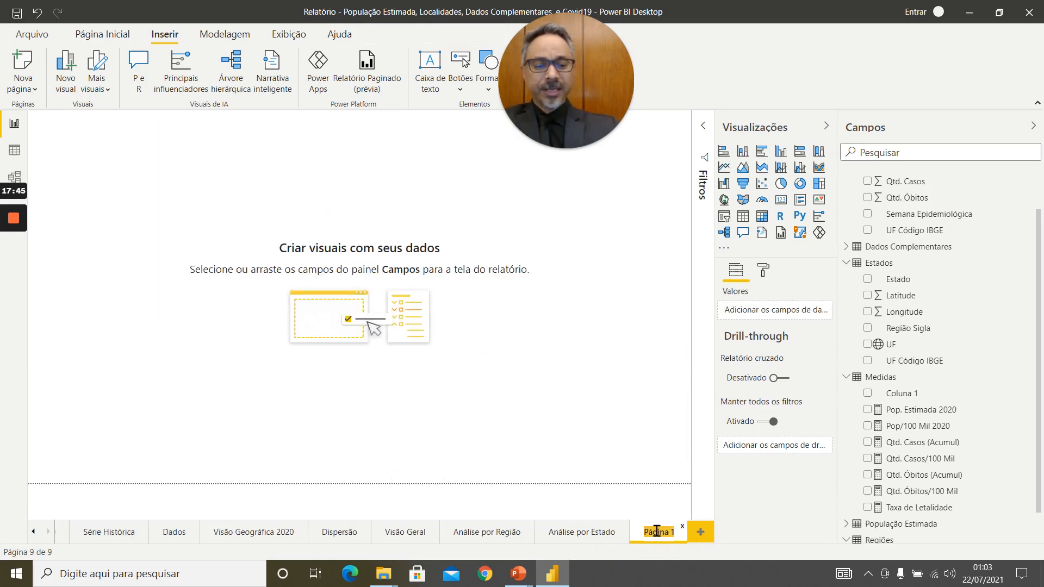
pyautogui.write('A')
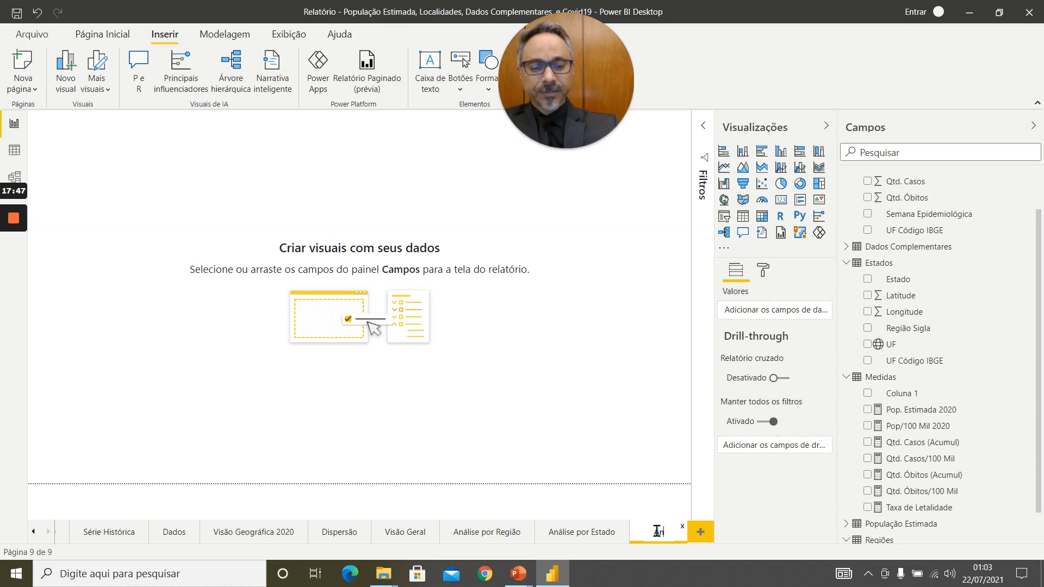
pyautogui.write('nál')
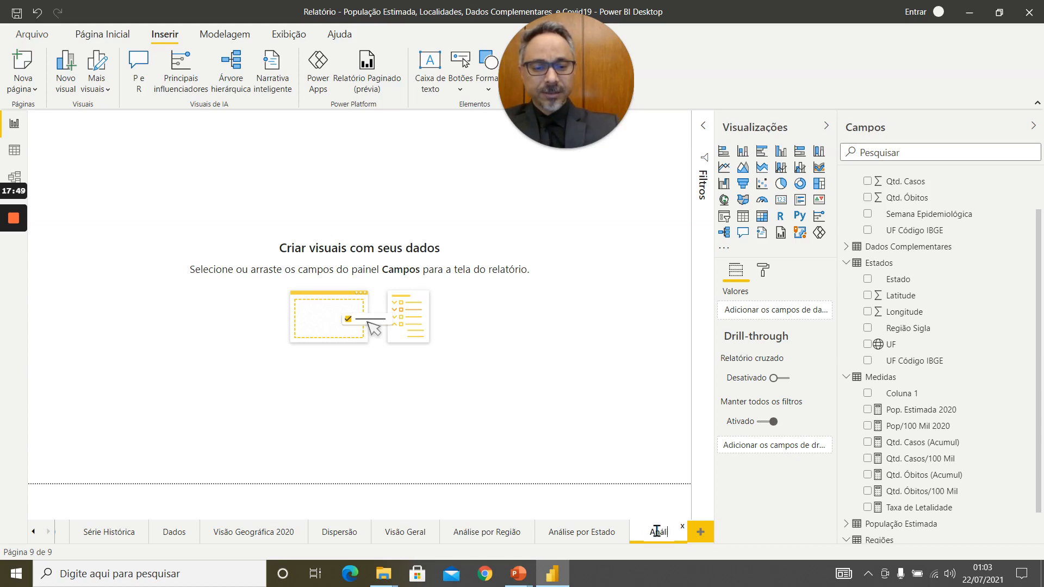
pyautogui.write('ise Ge')
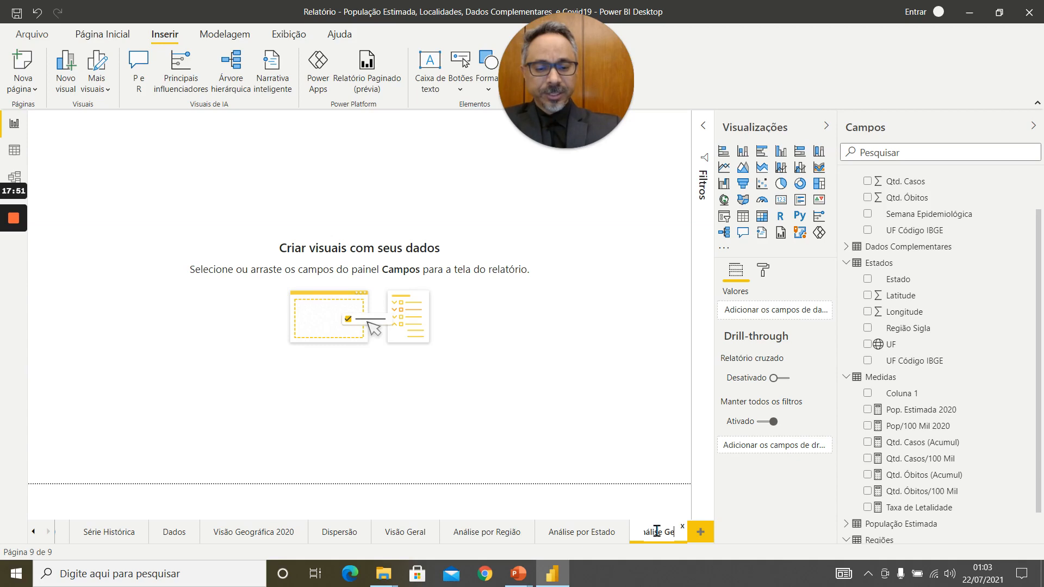
pyautogui.write('ográfi')
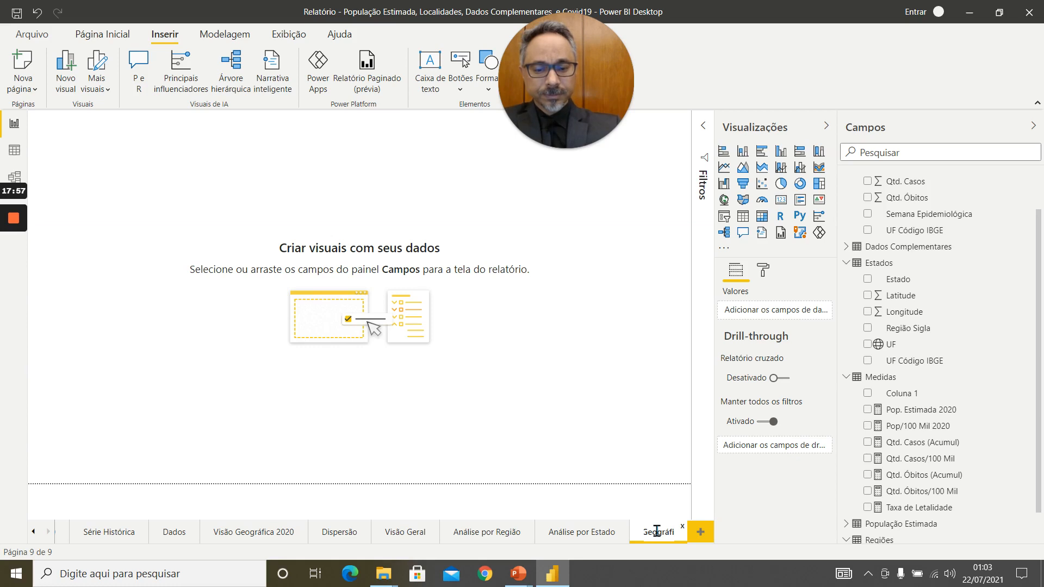
pyautogui.write('ca')
pyautogui.press('Return')
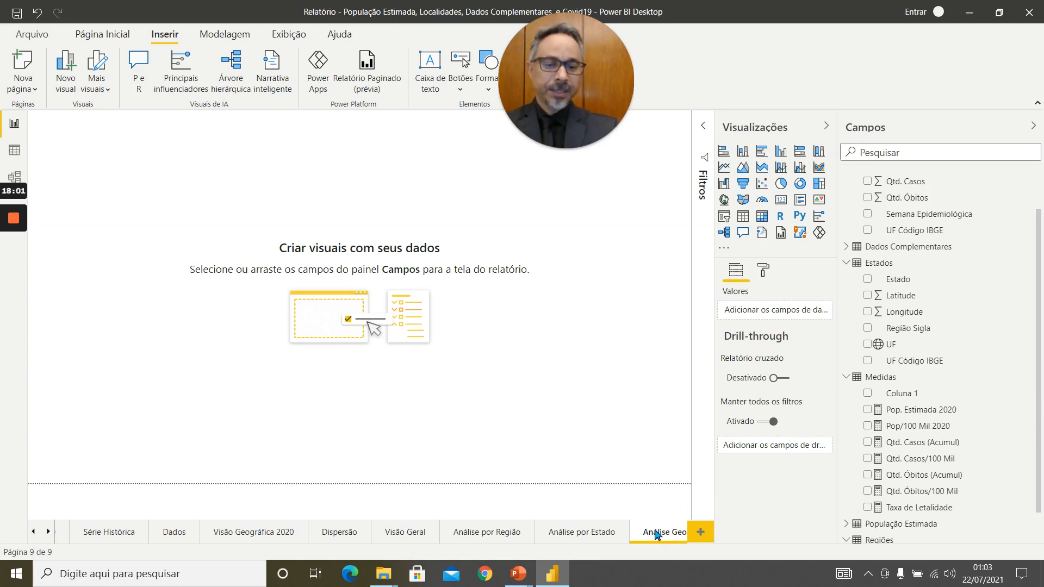
# Copy both virus images, the title, the subtitle and the Região and Estado slicers from Análise por Estado to the new page without synchronizing them.
pyautogui.click(594, 536)
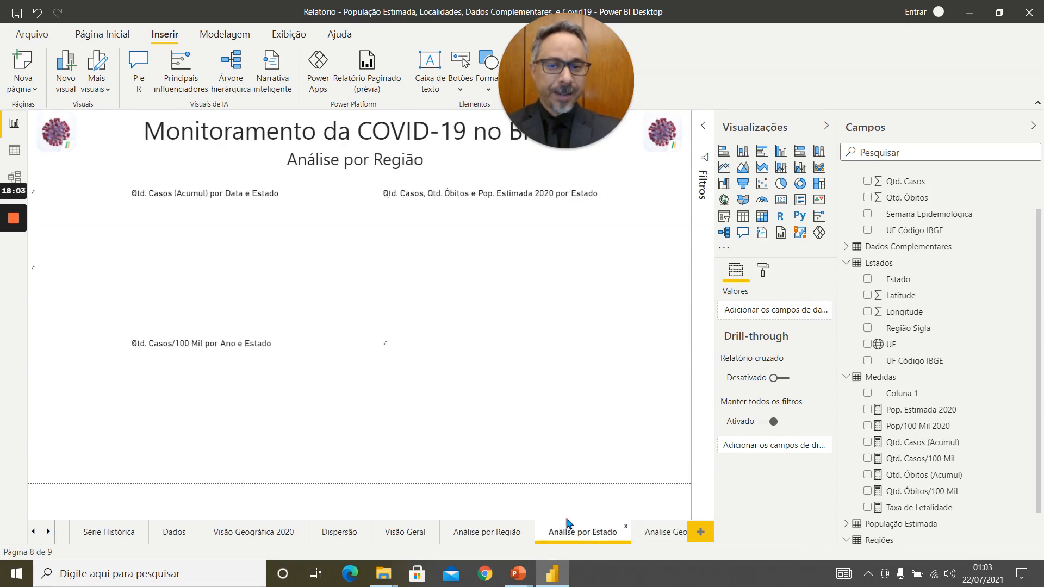
pyautogui.click(55, 140)
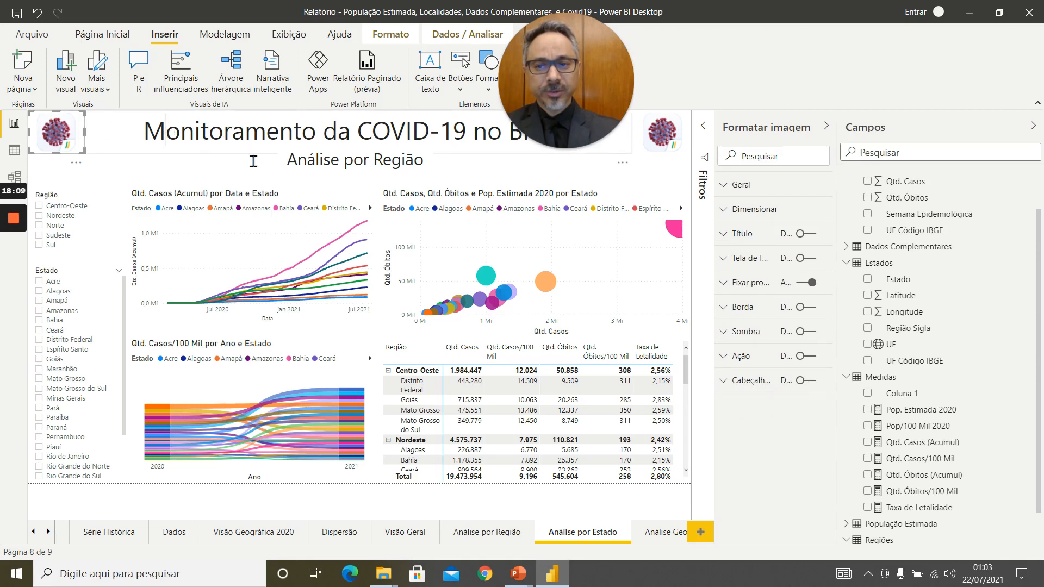
pyautogui.click(227, 151)
pyautogui.keyDown('ctrl'); pyautogui.click(312, 164); pyautogui.keyUp('ctrl')
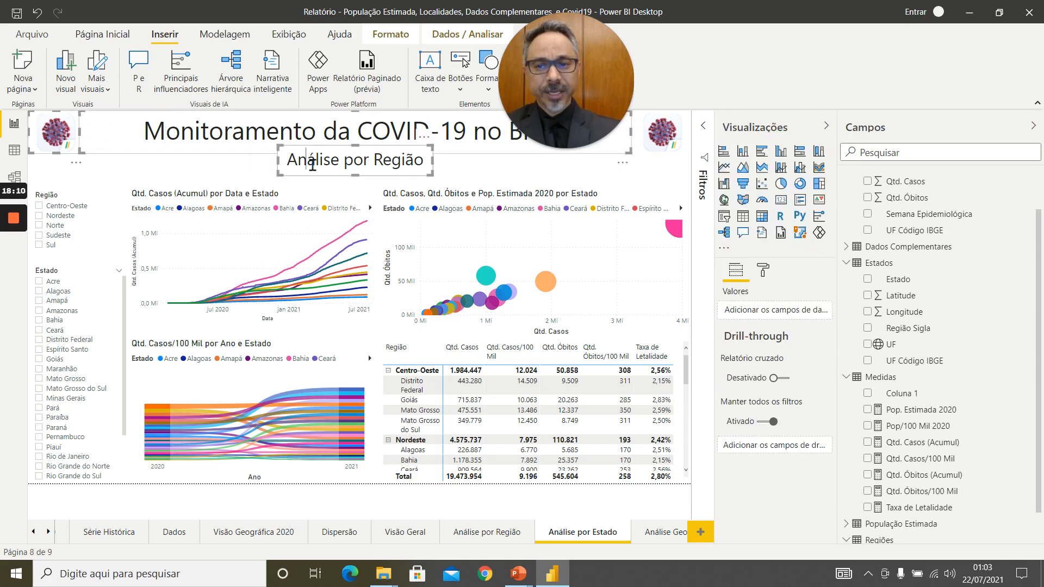
pyautogui.keyDown('ctrl'); pyautogui.click(648, 134); pyautogui.keyUp('ctrl')
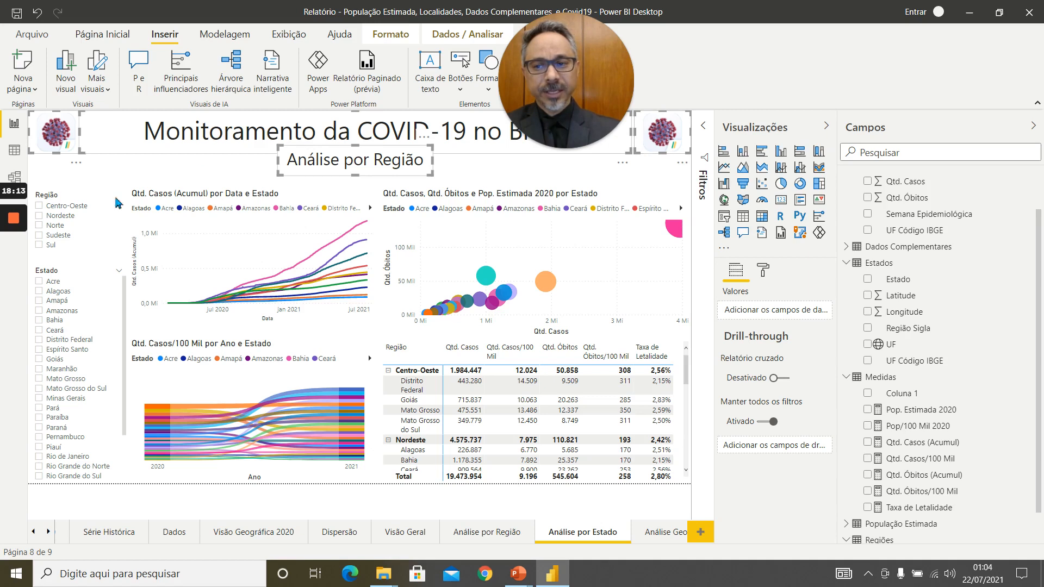
pyautogui.click(75, 217)
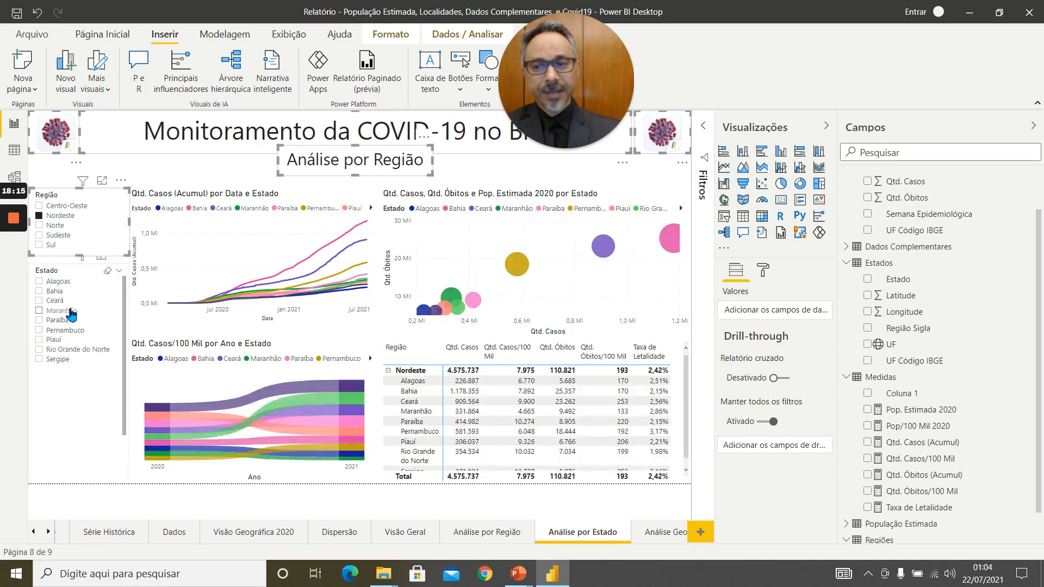
pyautogui.click(70, 312)
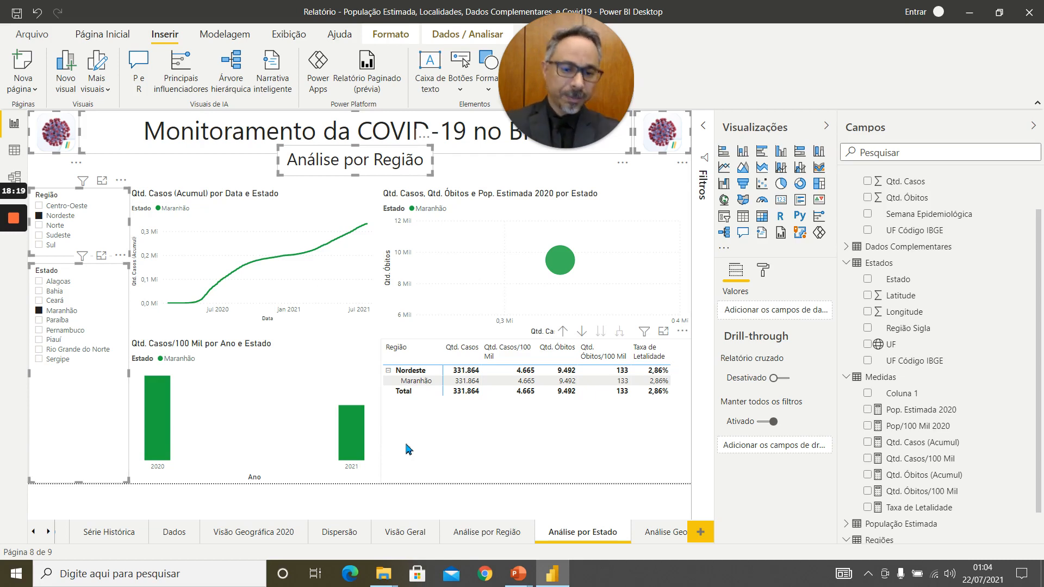
pyautogui.click(667, 533)
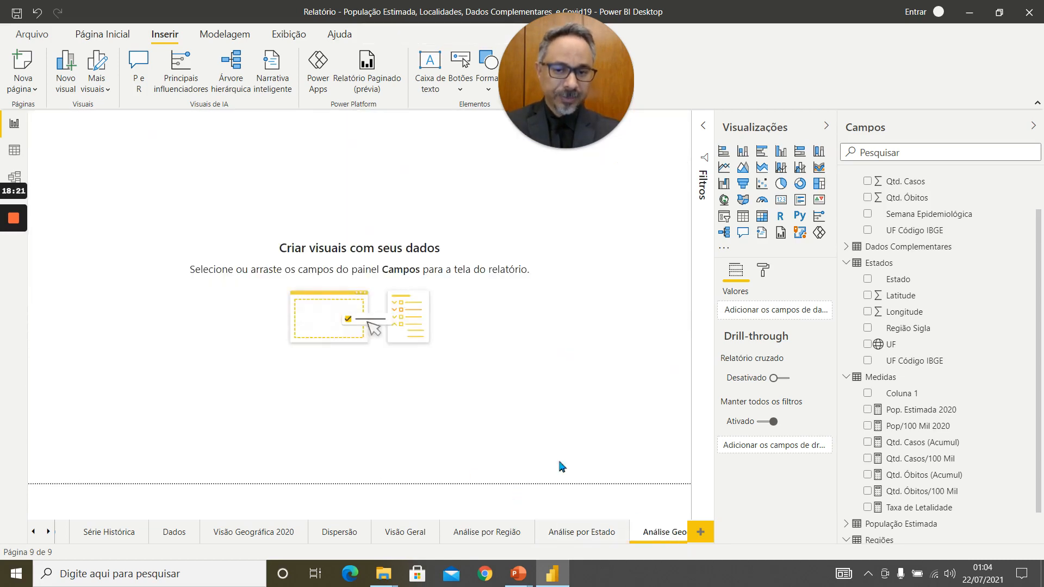
pyautogui.hotkey('ctrl', 'v')
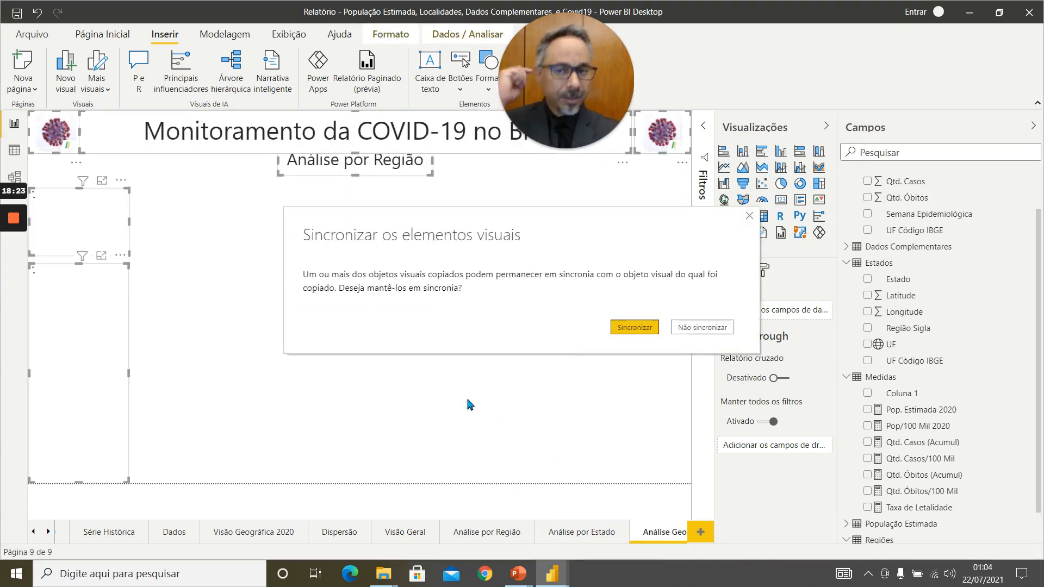
pyautogui.click(718, 327)
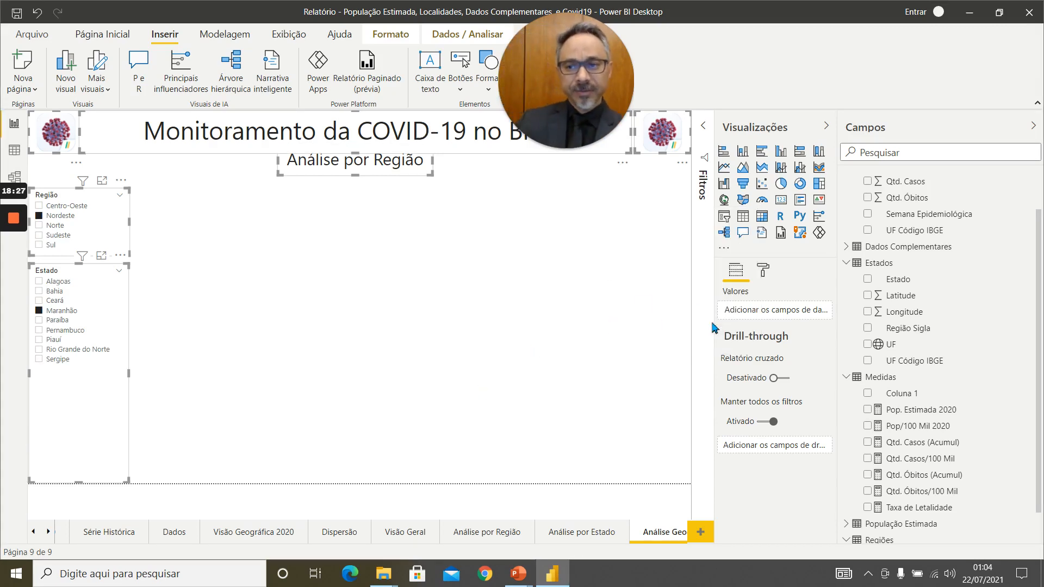
# Clear the Nordeste and Maranhão selections in the slicers on the Análise Geográfica page.
pyautogui.click(41, 216)
pyautogui.click(40, 369)
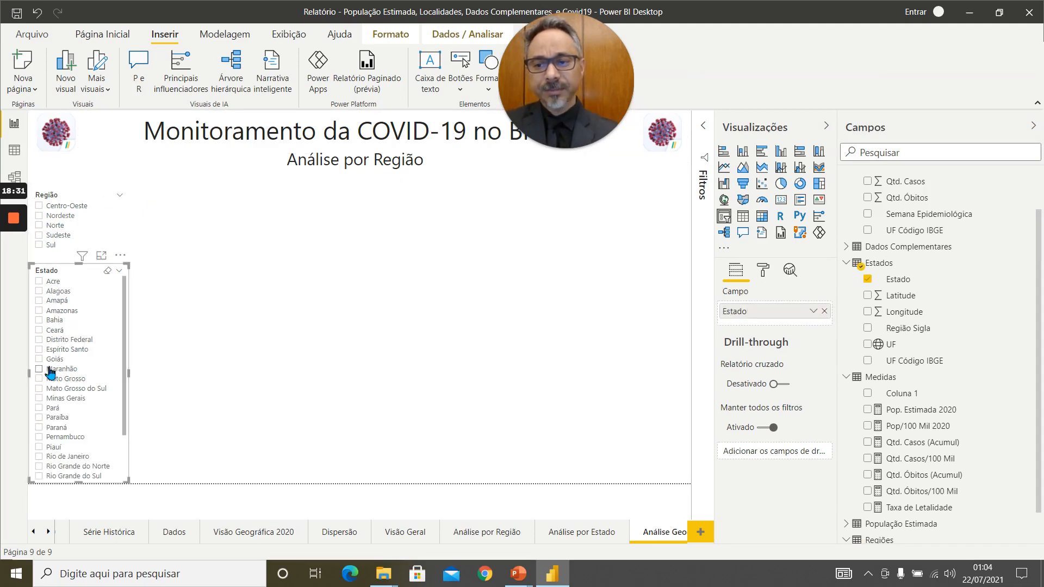
pyautogui.click(275, 280)
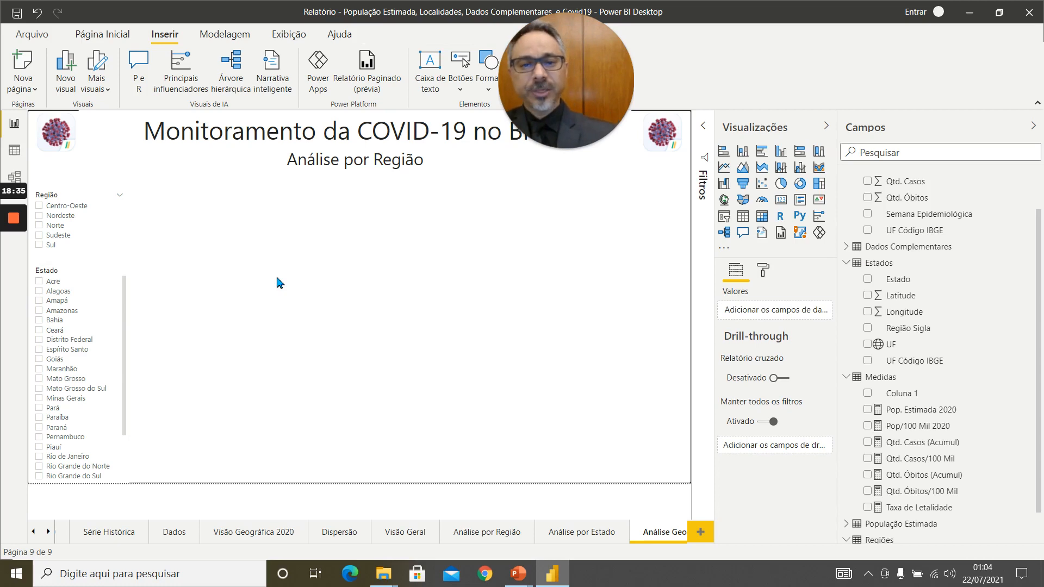
# Change the subtitle on the Análise Geográfica page to "Análise por Geográfica".
pyautogui.doubleClick(391, 161)
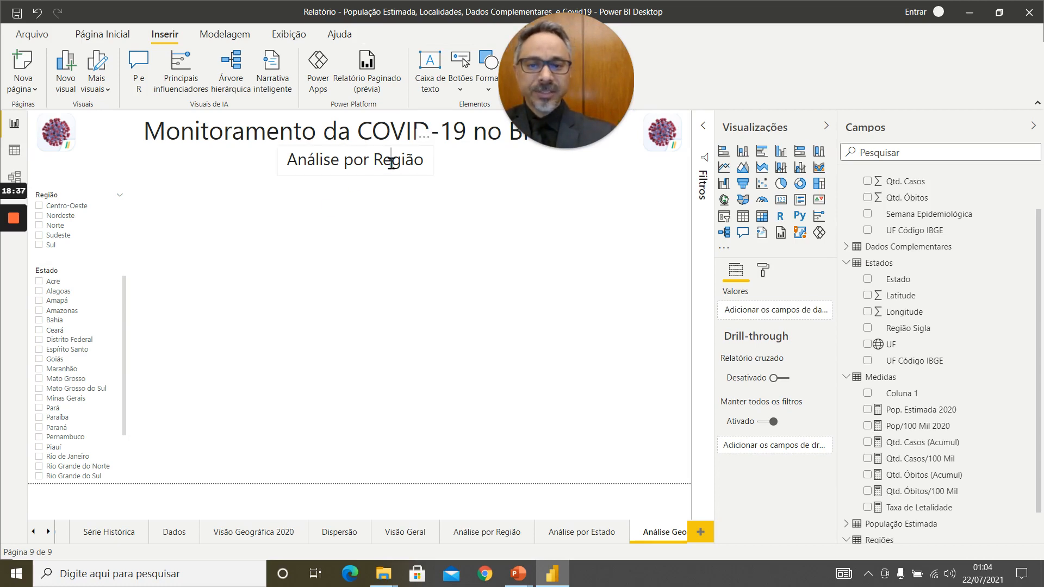
pyautogui.press('BackSpace')
pyautogui.press('BackSpace')
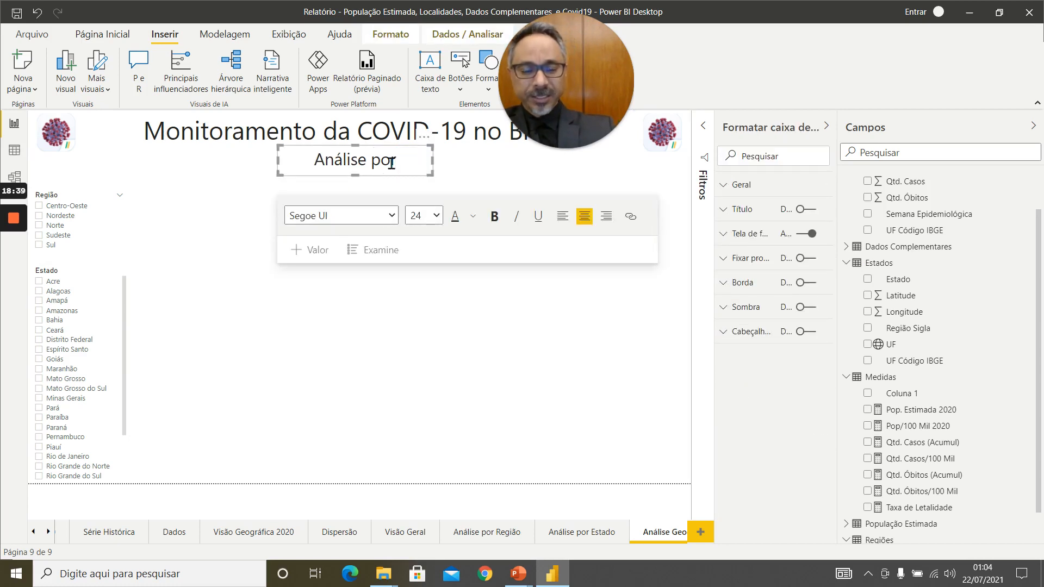
pyautogui.write('Ge')
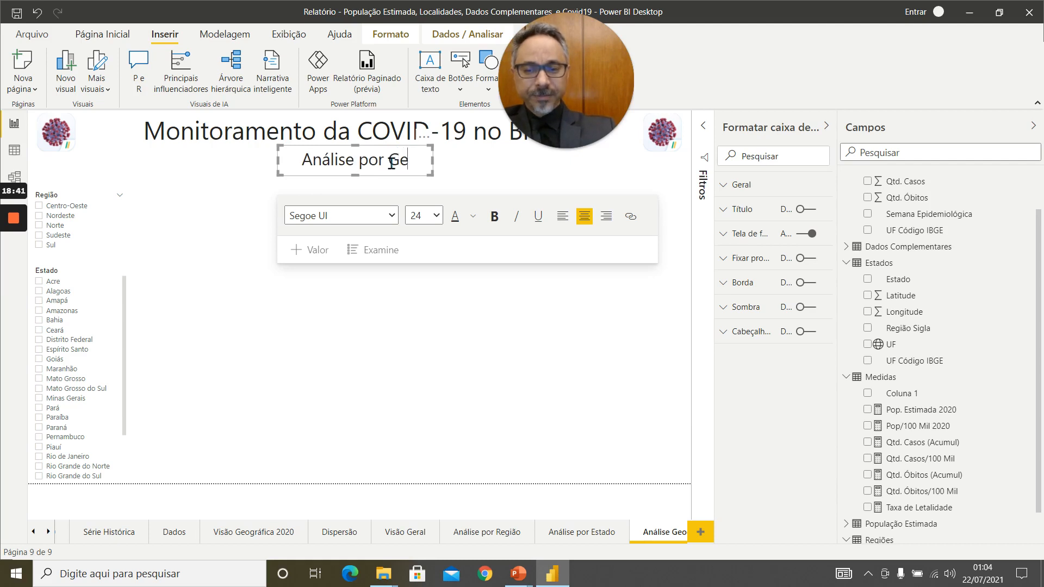
pyautogui.write('og')
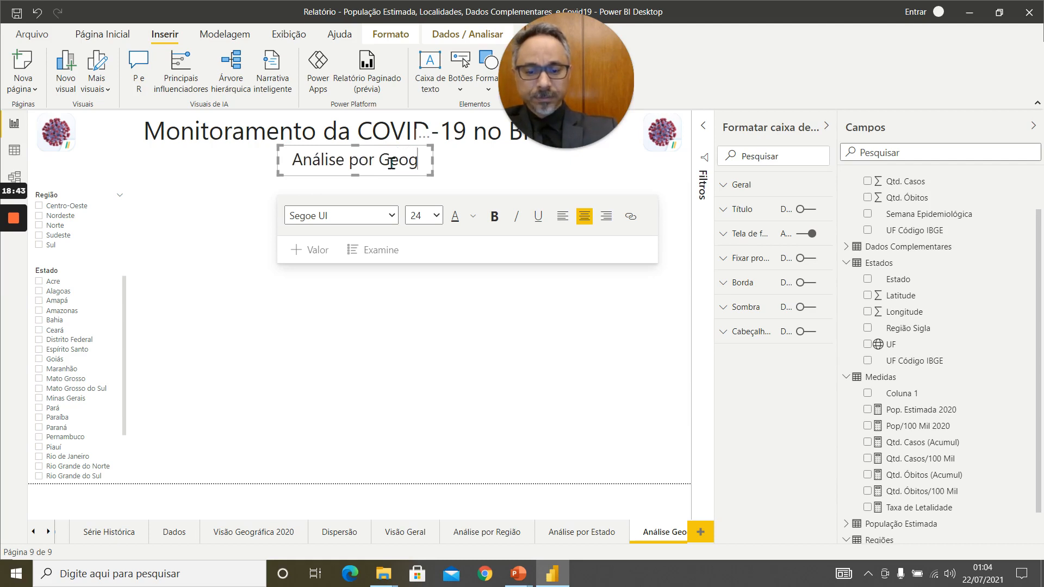
pyautogui.write('ráfi')
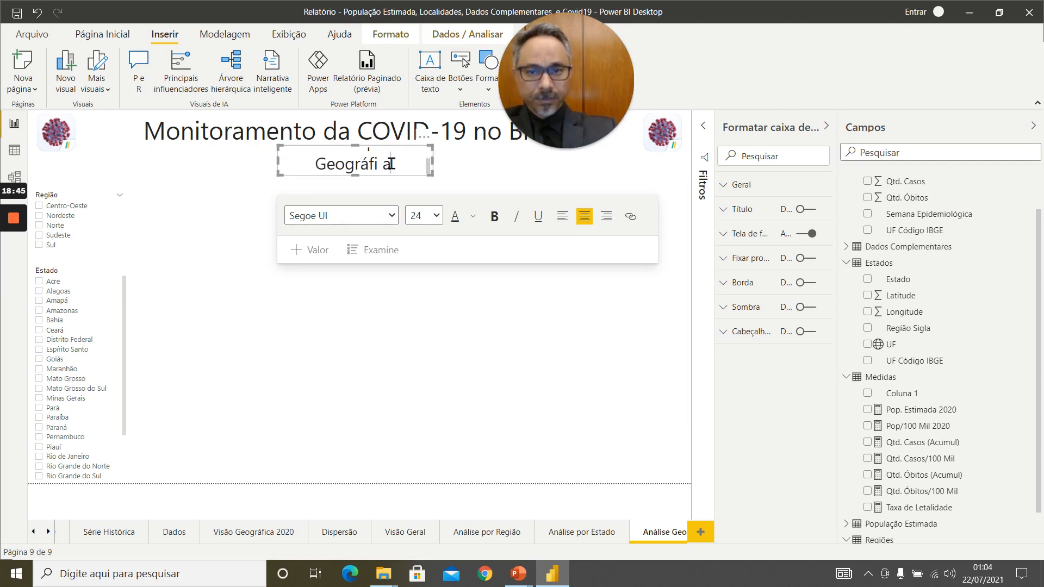
pyautogui.press('BackSpace')
pyautogui.write('ica')
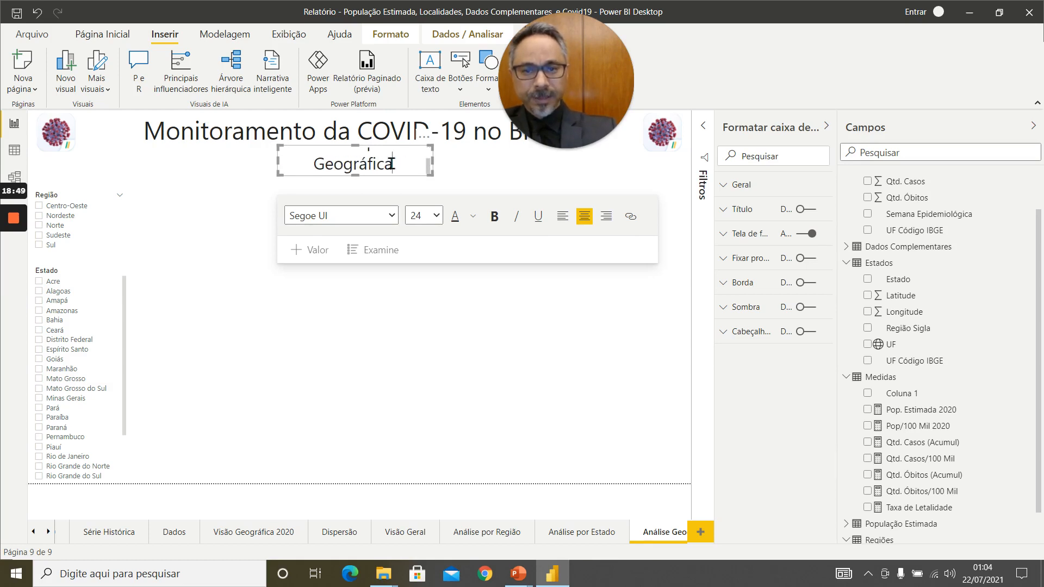
# Widen the subtitle text box on both sides so the text fits on one line centred under the title.
pyautogui.press('Escape')
pyautogui.click(424, 169)
pyautogui.moveTo(435, 163); pyautogui.dragTo(482, 158)
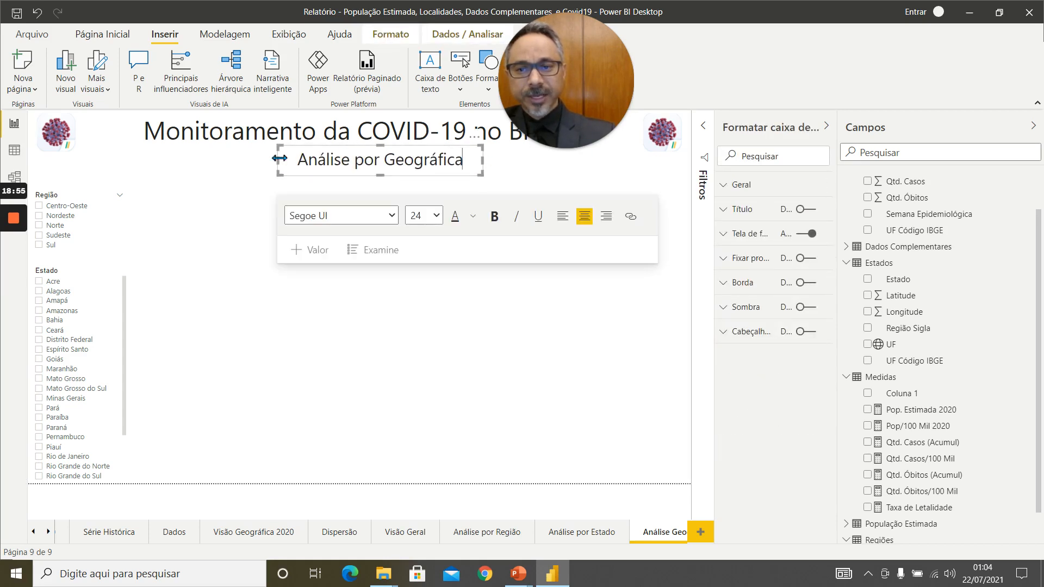
pyautogui.moveTo(280, 161); pyautogui.dragTo(242, 158)
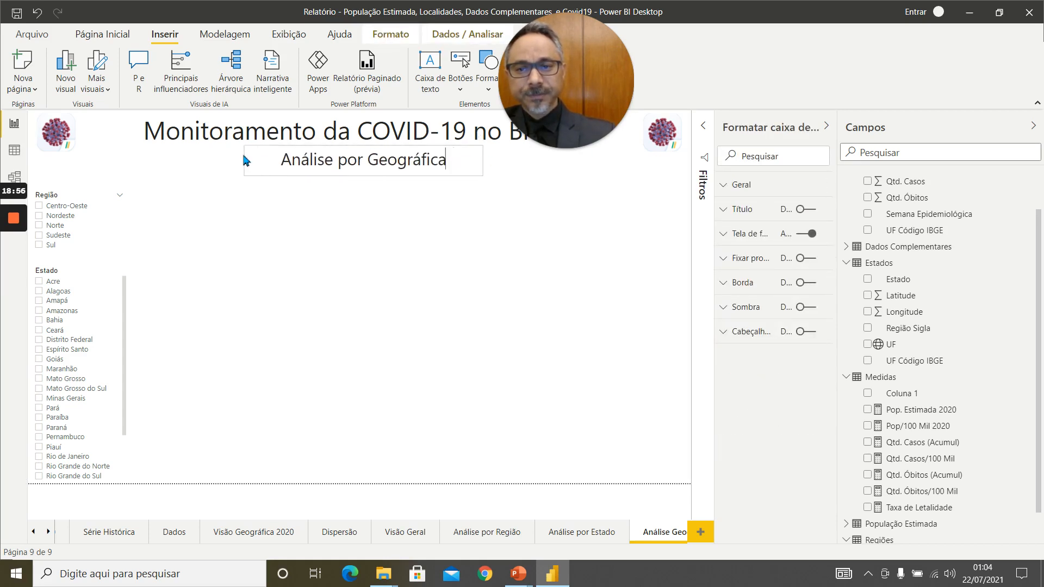
pyautogui.click(373, 348)
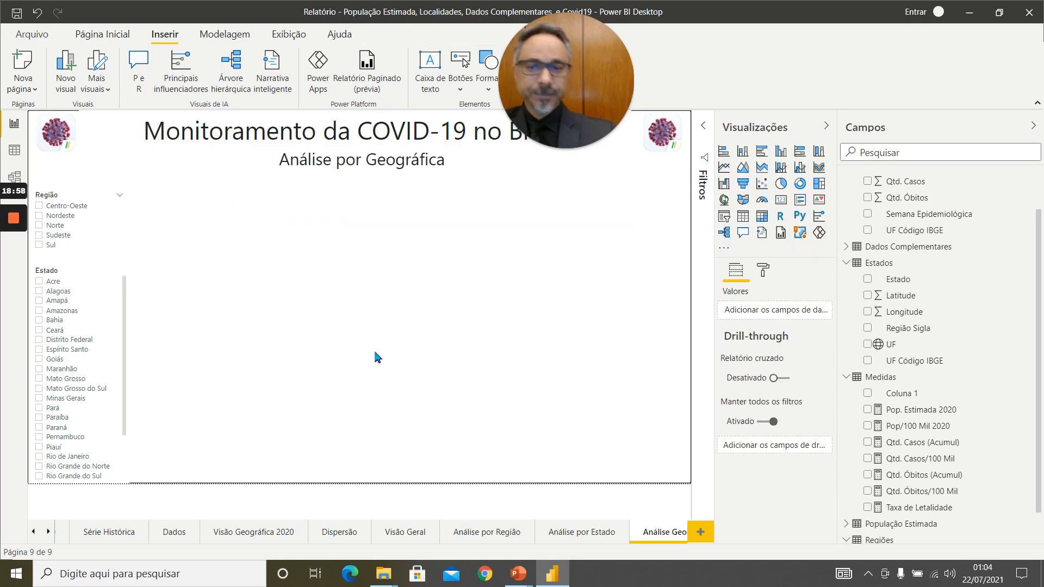
# On the Análise por Estado page, try the Centro-Oeste region with Mato Grosso do Sul, and clear the Região and Estado slicers.
pyautogui.click(583, 533)
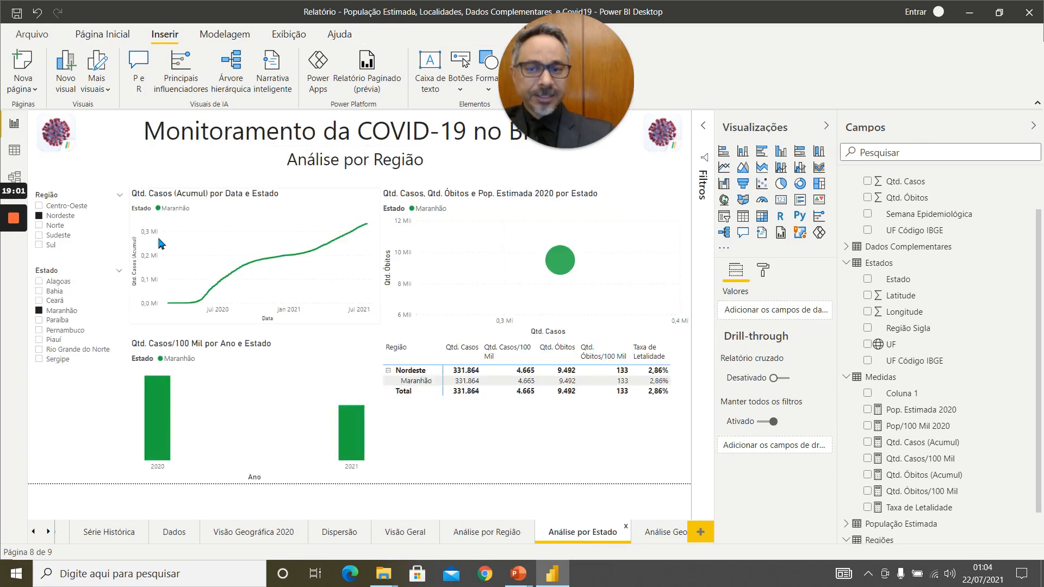
pyautogui.click(65, 207)
pyautogui.click(52, 311)
pyautogui.click(54, 301)
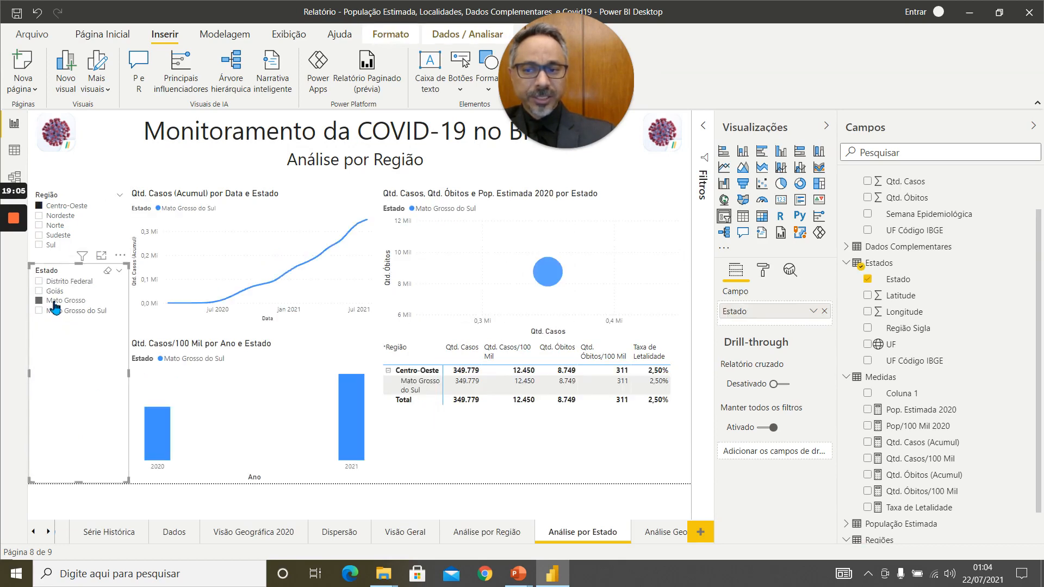
pyautogui.click(54, 303)
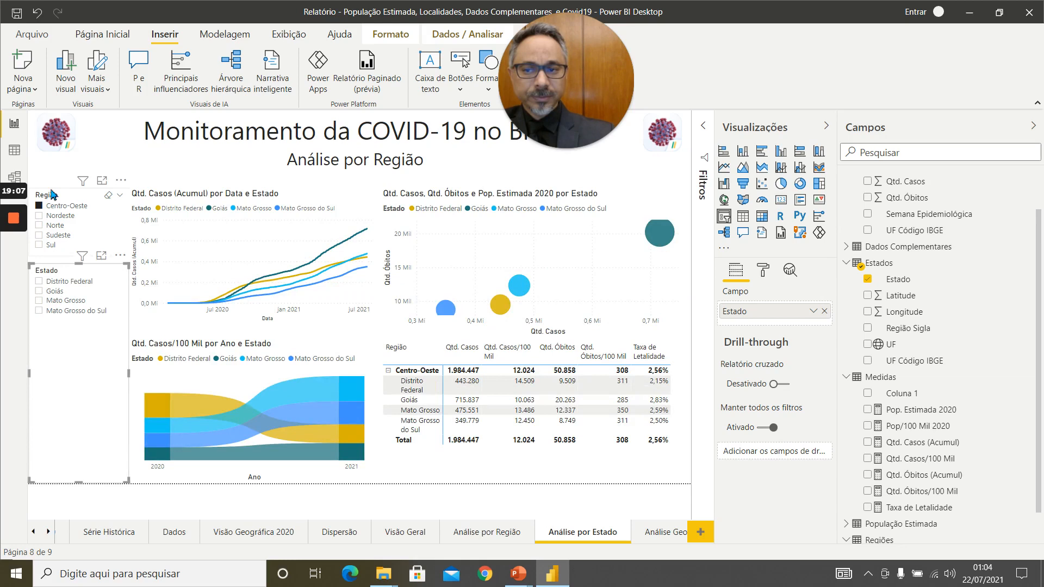
pyautogui.click(55, 212)
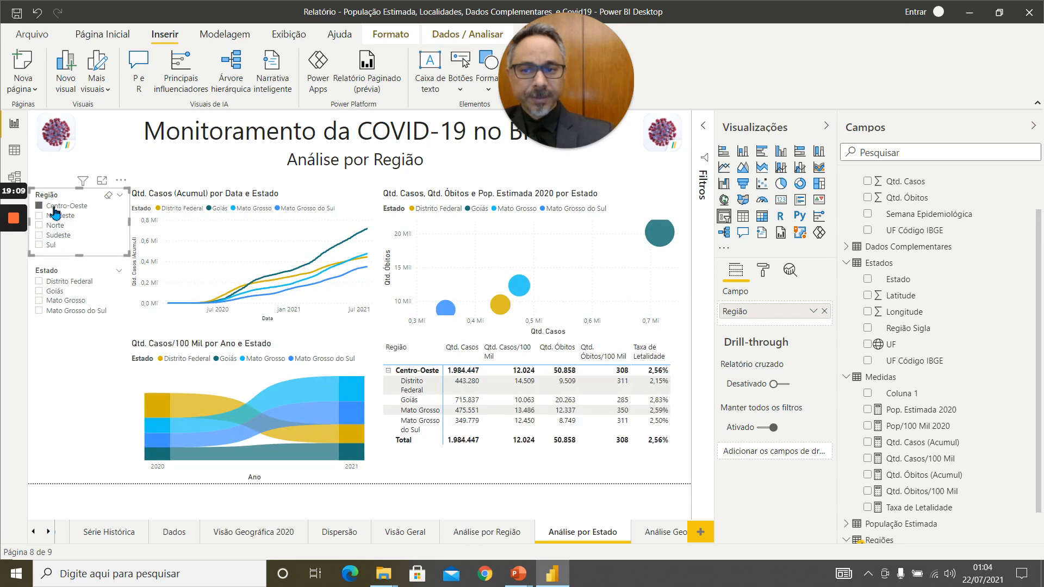
pyautogui.click(54, 207)
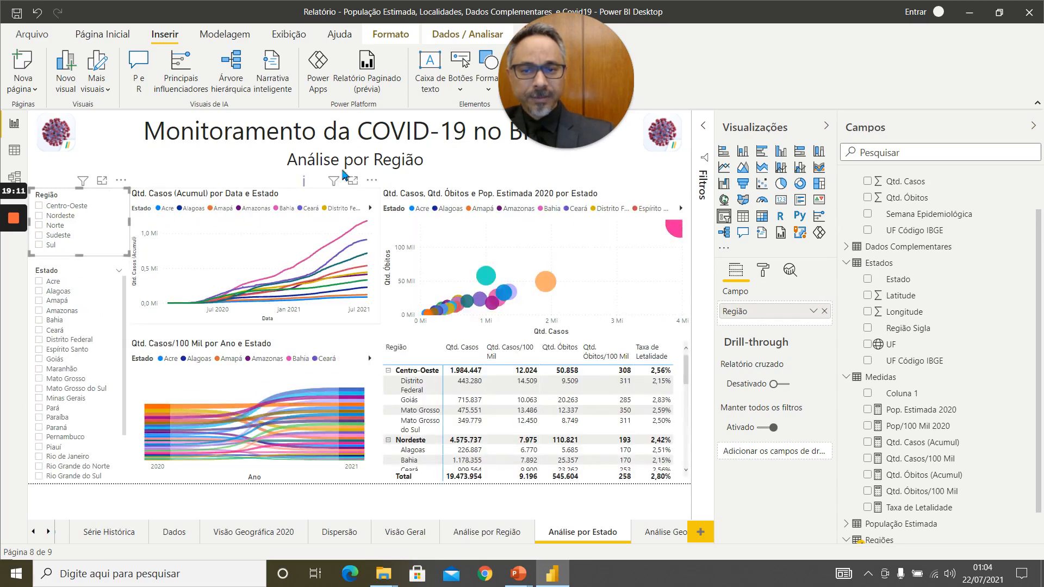
# Change the subtitle on the Análise por Estado page to "Análise por Estado".
pyautogui.doubleClick(403, 168)
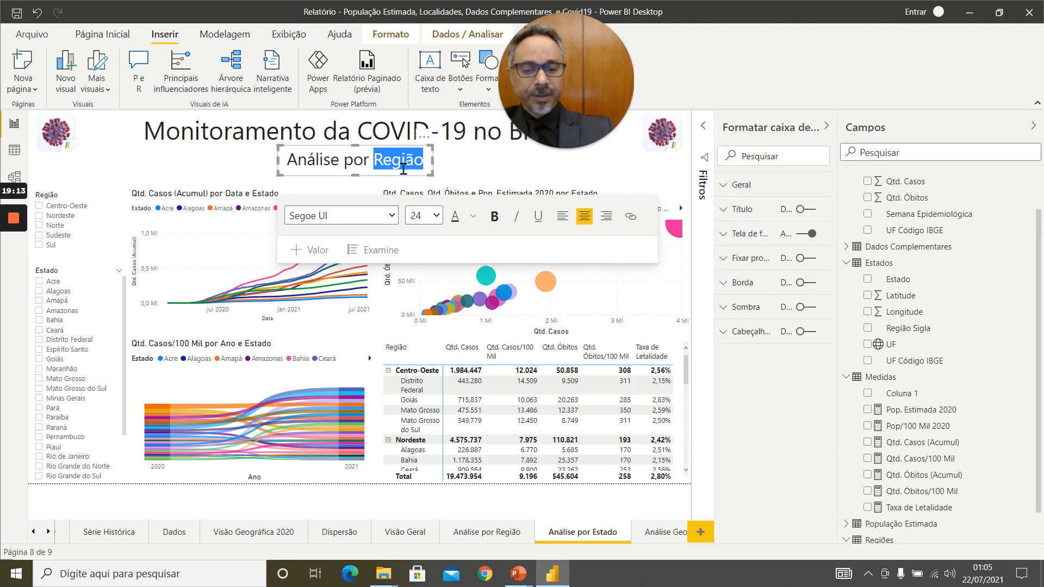
pyautogui.write('Estado')
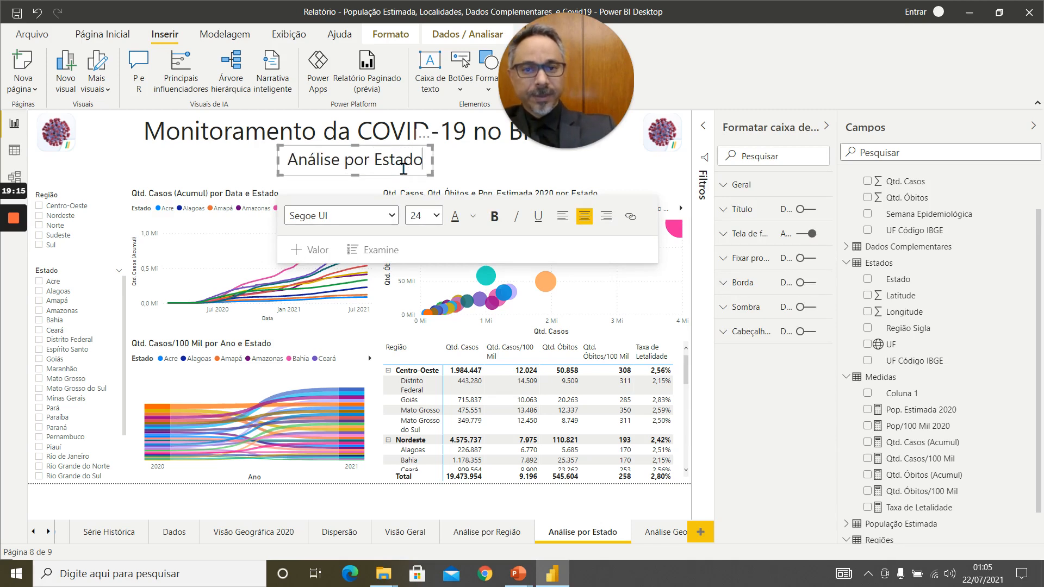
pyautogui.click(494, 177)
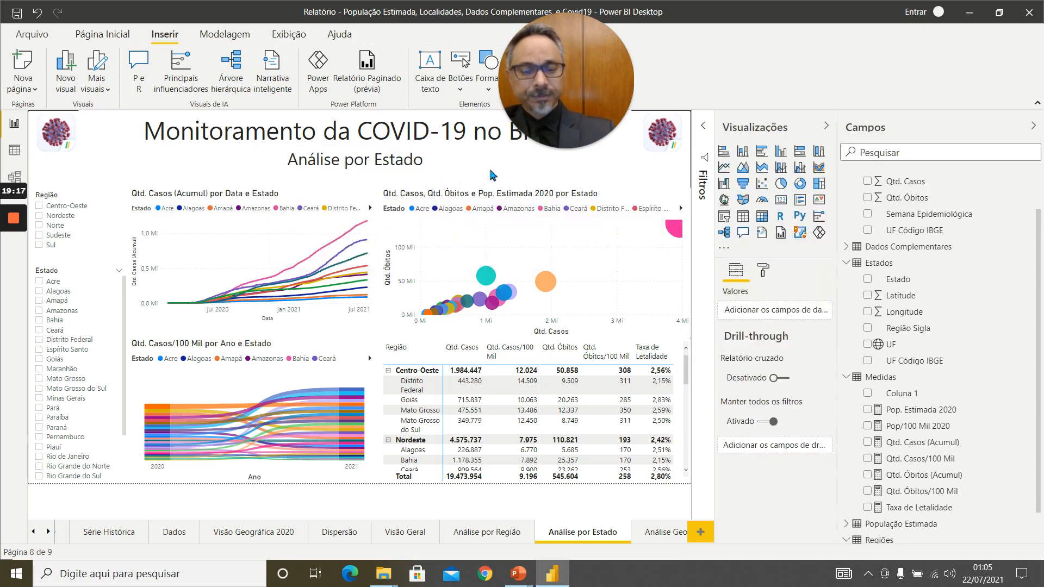
# Add a map visual to the Análise Geográfica page and enlarge it to fill the area beside the slicers below the subtitle.
pyautogui.click(659, 534)
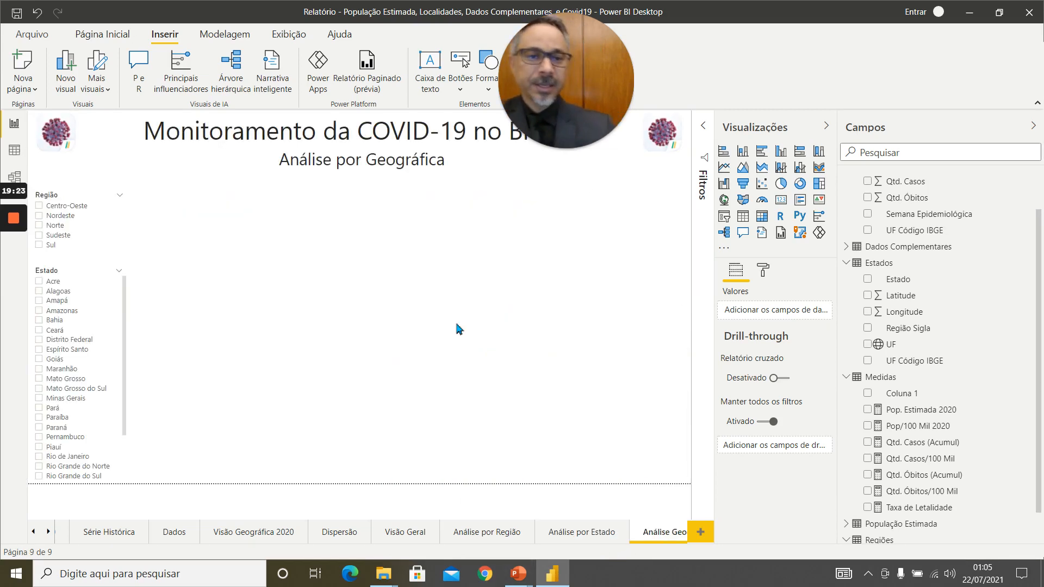
pyautogui.click(725, 201)
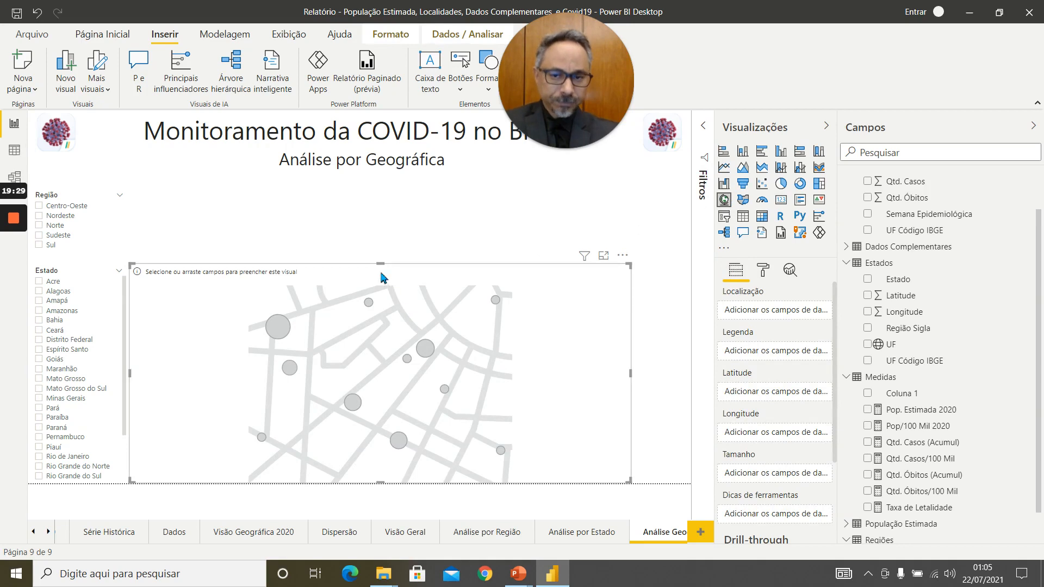
pyautogui.moveTo(380, 265); pyautogui.dragTo(380, 178)
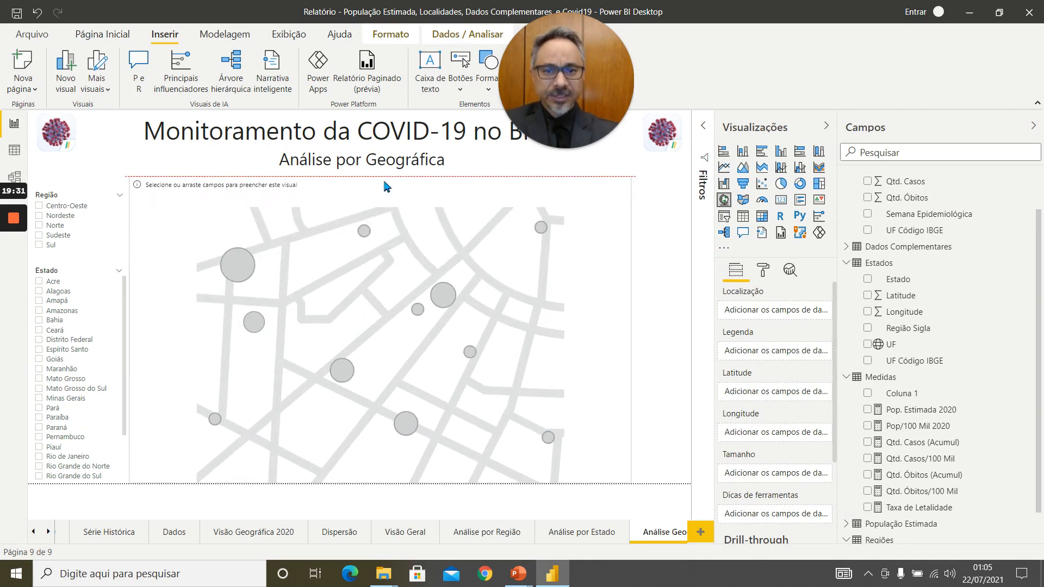
pyautogui.moveTo(630, 330); pyautogui.dragTo(679, 340)
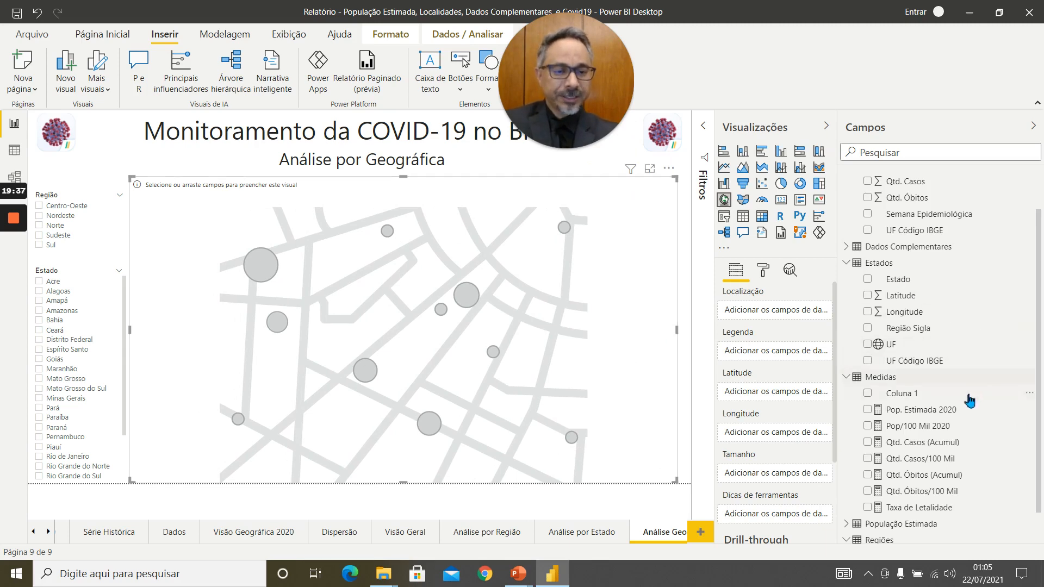
# Assign Latitude and Longitude from the Estados table to the map and narrow it to about half the page width.
pyautogui.moveTo(908, 295); pyautogui.dragTo(758, 396)
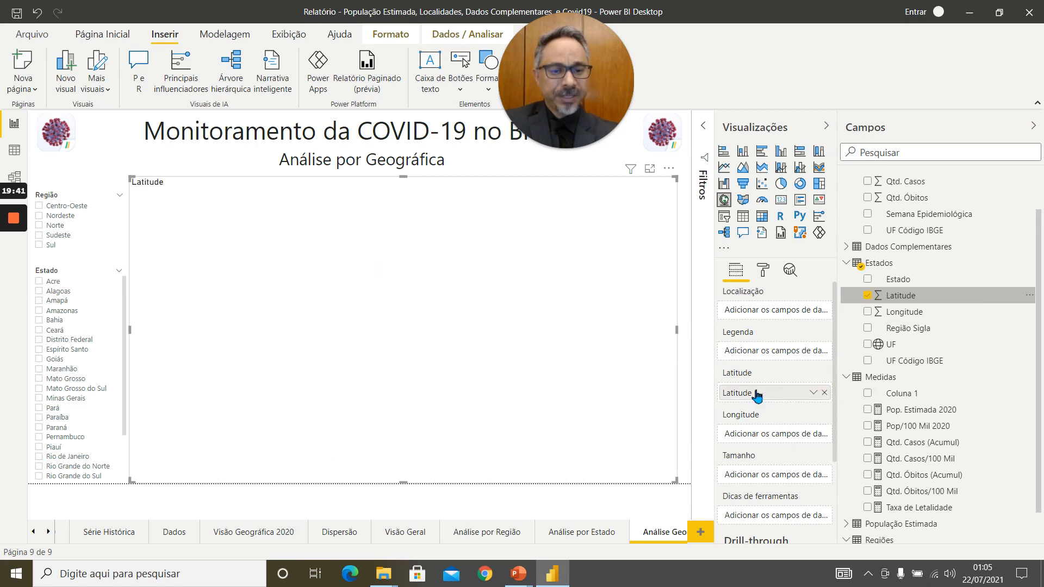
pyautogui.moveTo(912, 320); pyautogui.dragTo(773, 441)
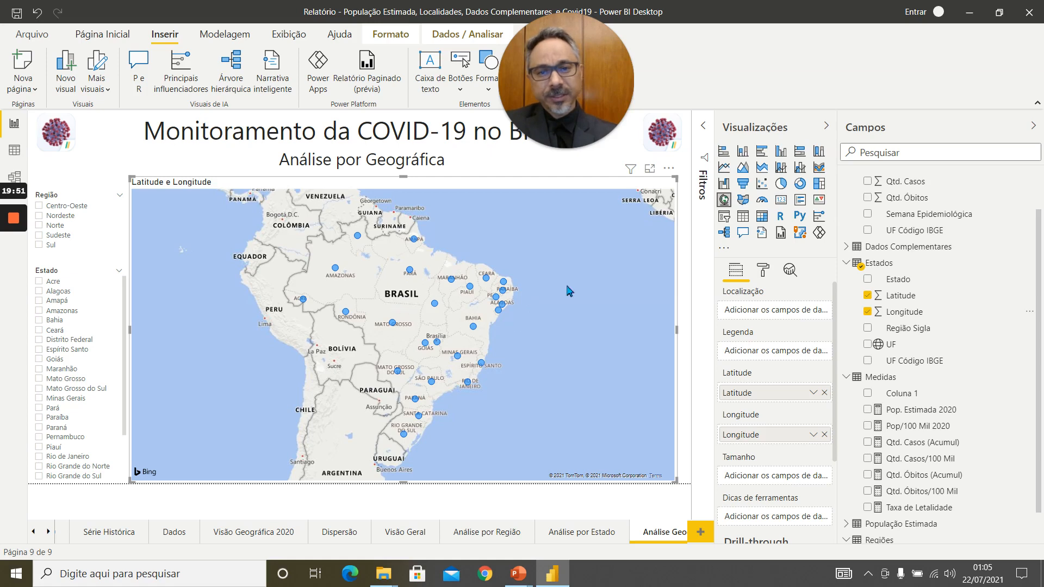
pyautogui.moveTo(677, 329); pyautogui.dragTo(495, 320)
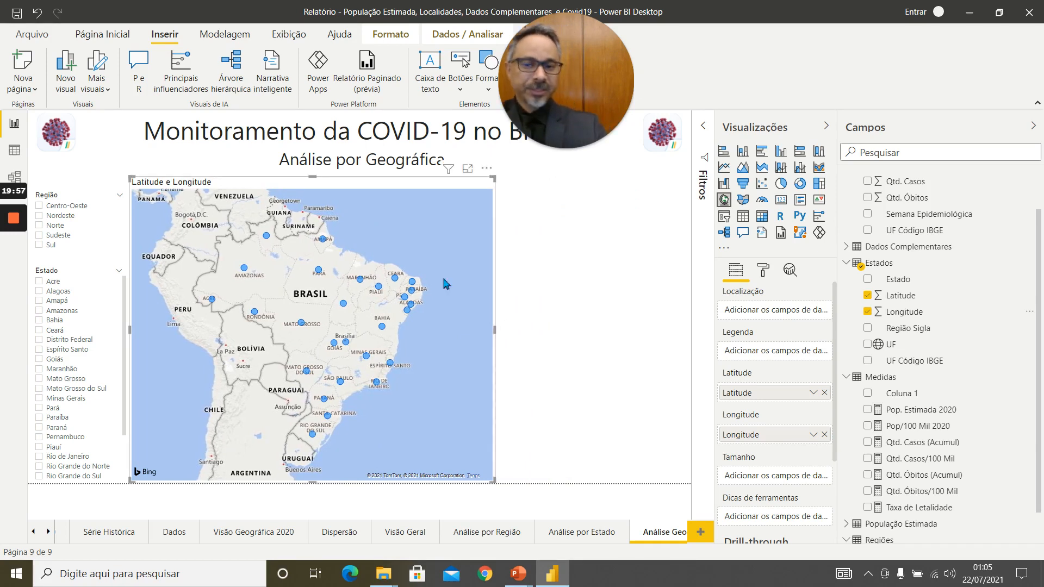
pyautogui.moveTo(497, 328); pyautogui.dragTo(456, 319)
# Add a multi-row card beside the map, slightly lower its upper edge and widen it to the page's outer edge.
pyautogui.click(539, 279)
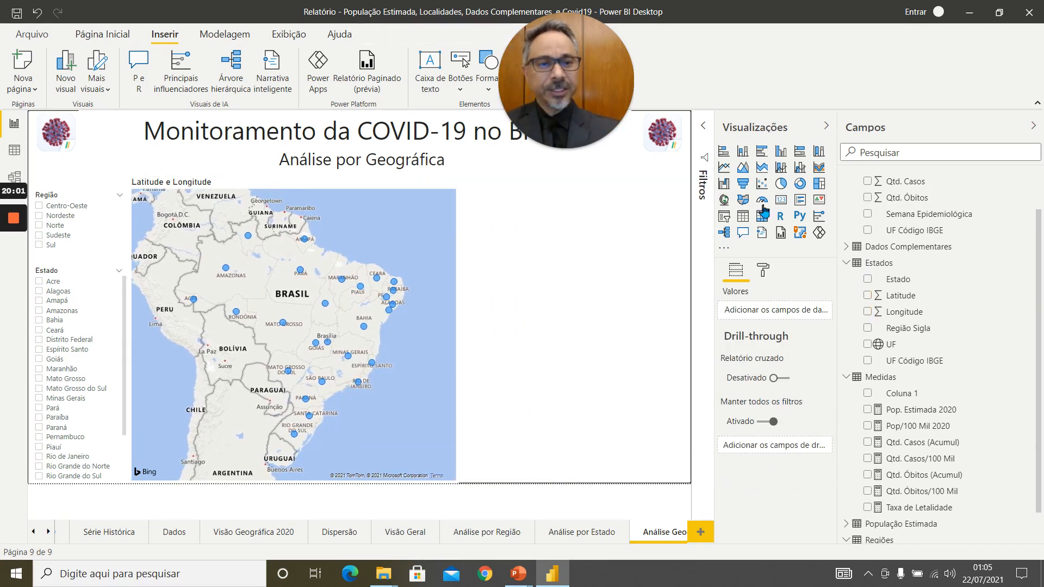
pyautogui.click(804, 203)
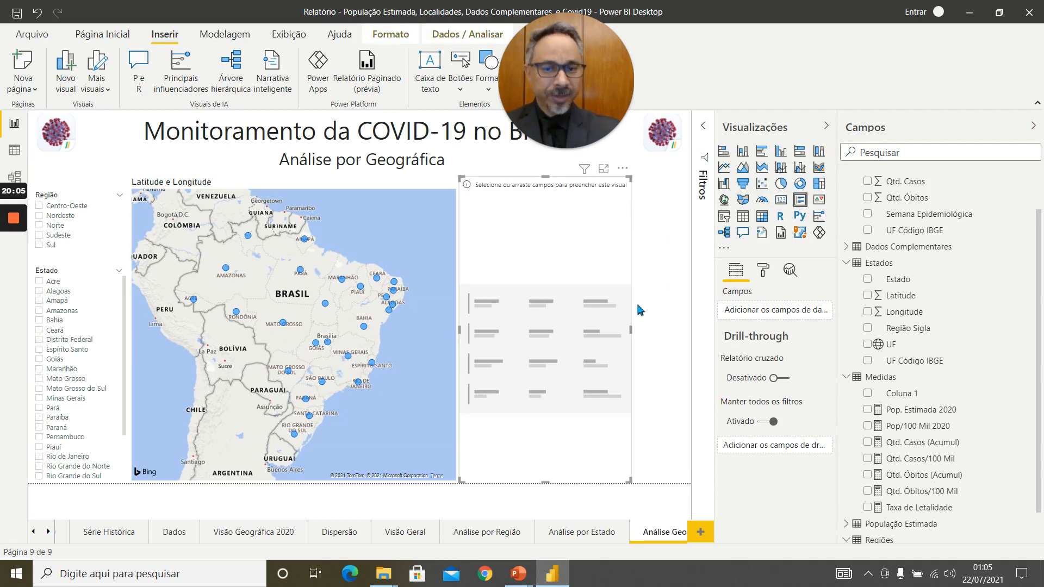
pyautogui.moveTo(546, 177); pyautogui.dragTo(551, 190)
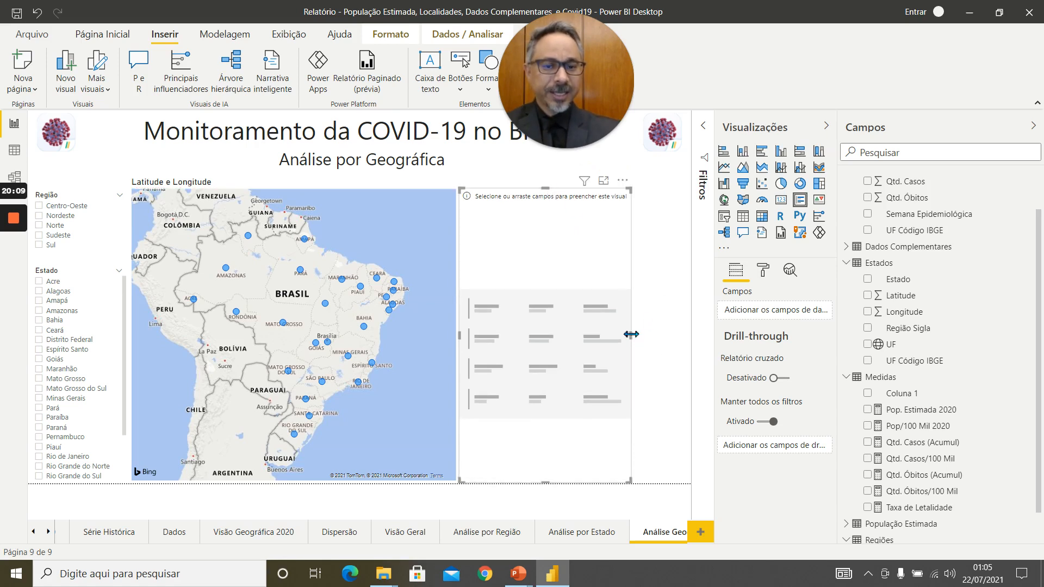
pyautogui.moveTo(631, 339); pyautogui.dragTo(688, 344)
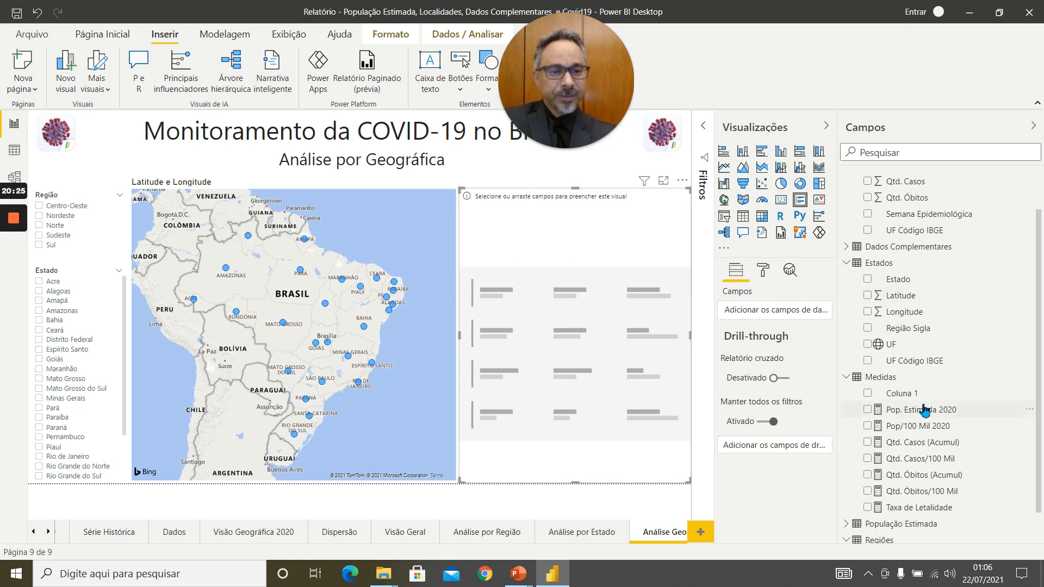
# Add the Região field from Regiões and the Estado field from Estados to the multi-row card.
pyautogui.scroll(-1, 998, 430)
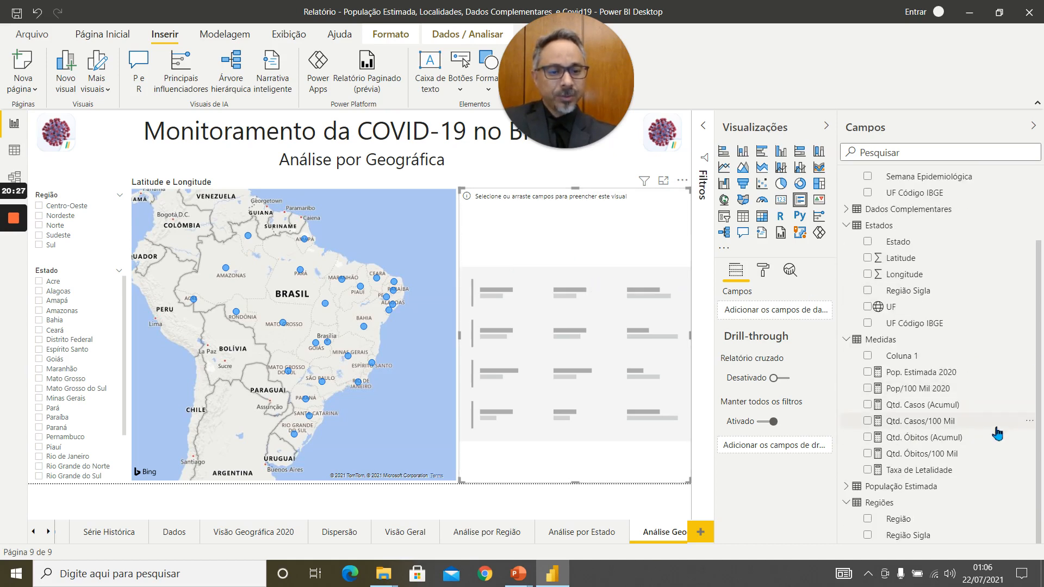
pyautogui.click(869, 520)
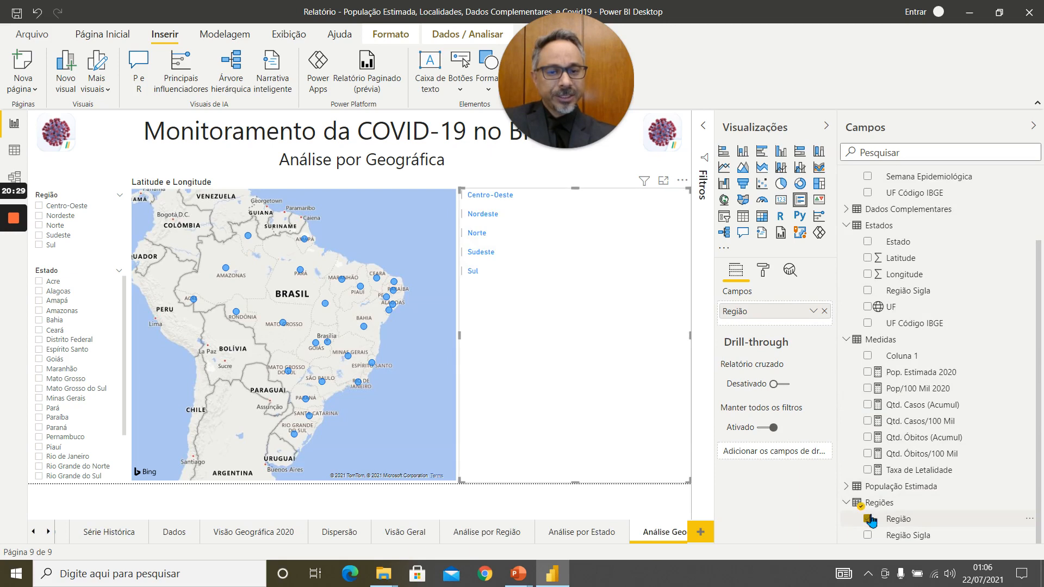
pyautogui.click(869, 242)
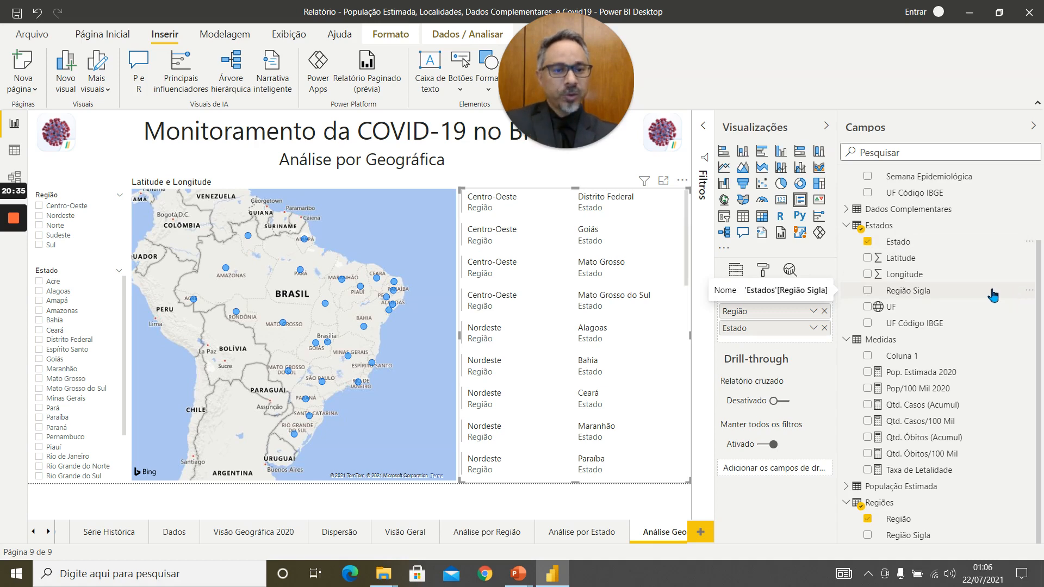
# Add Governador, Capital and Área Terrotorial (KM2) from the Dados Complementares table to the multi-row card.
pyautogui.scroll(3, 990, 292)
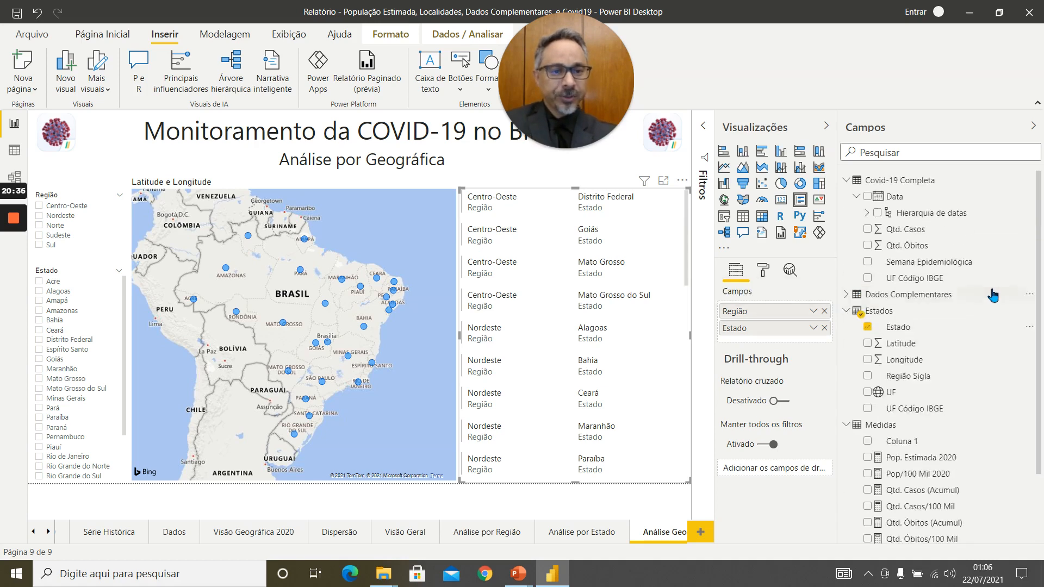
pyautogui.click(847, 295)
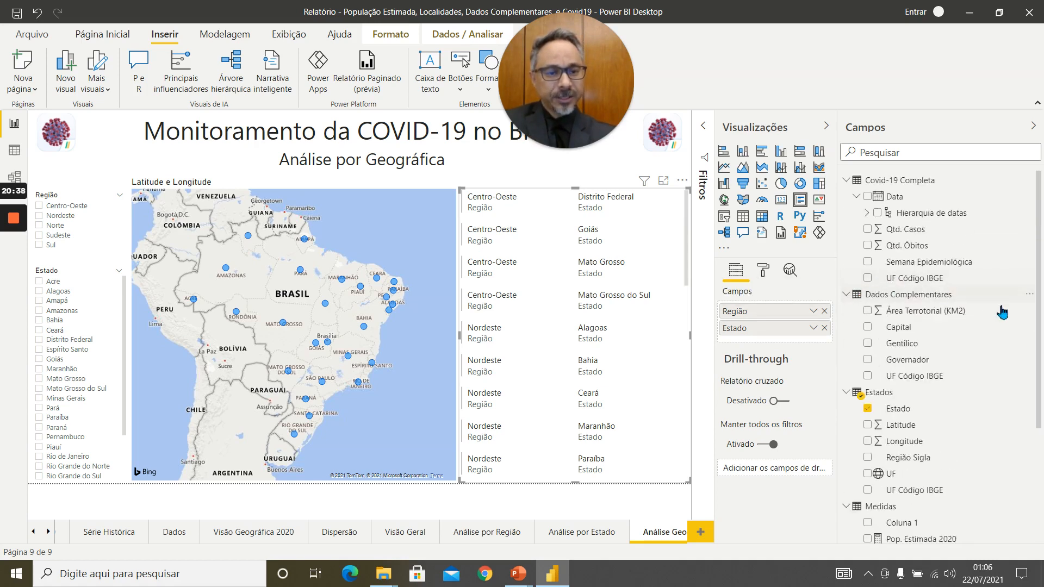
pyautogui.click(868, 360)
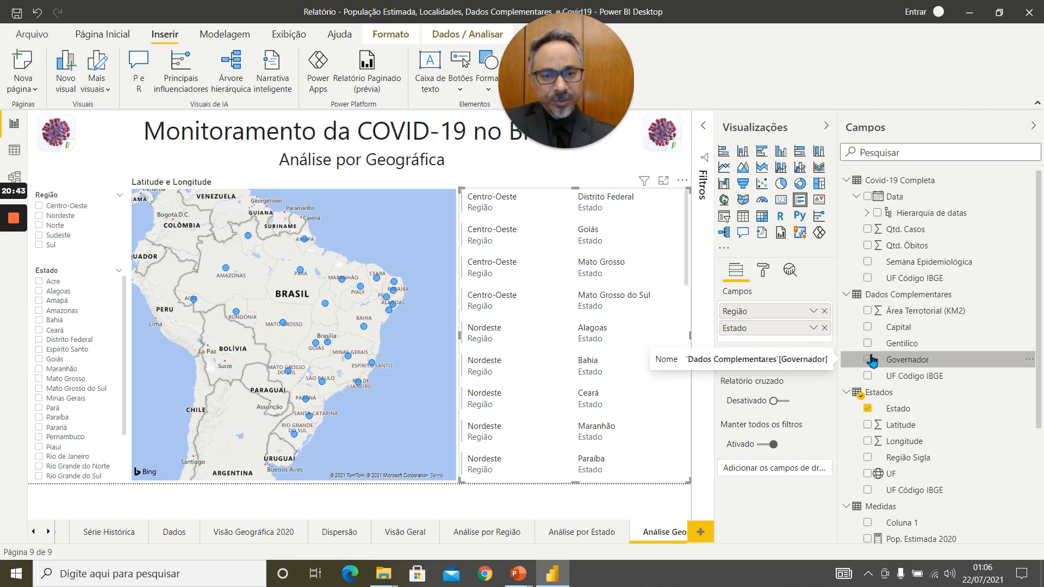
pyautogui.click(869, 361)
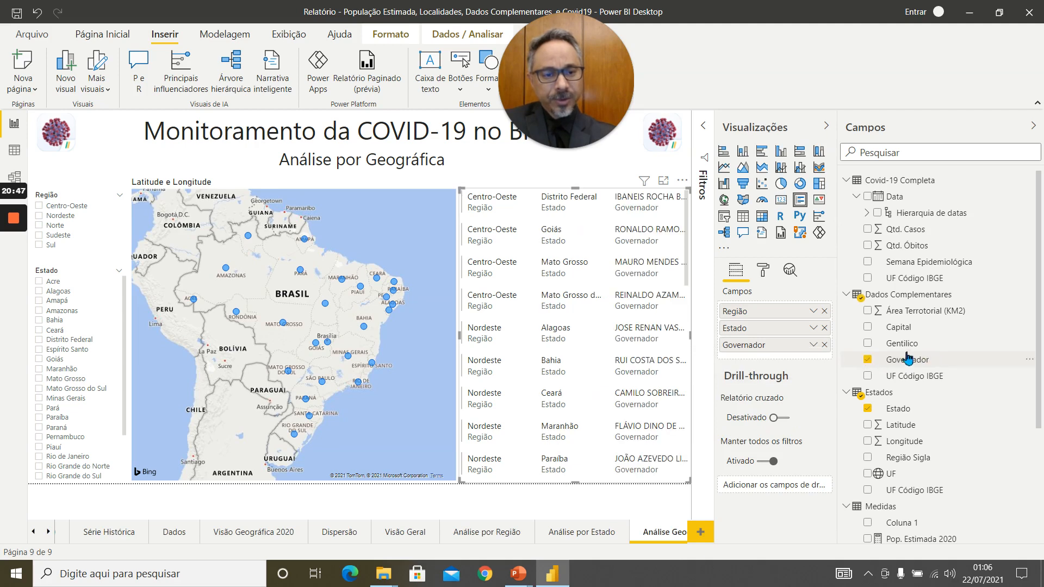
pyautogui.click(868, 328)
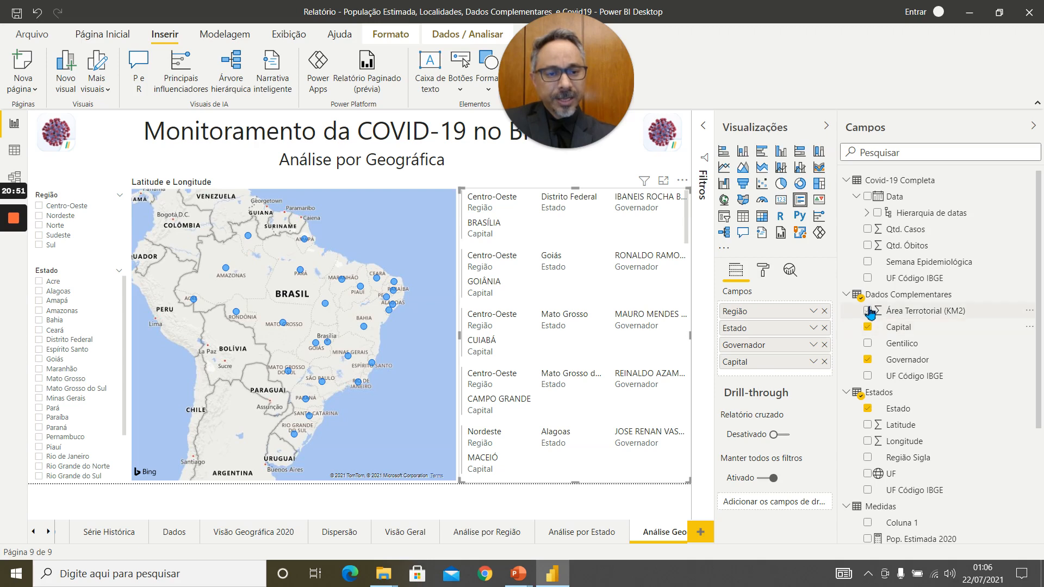
pyautogui.click(869, 311)
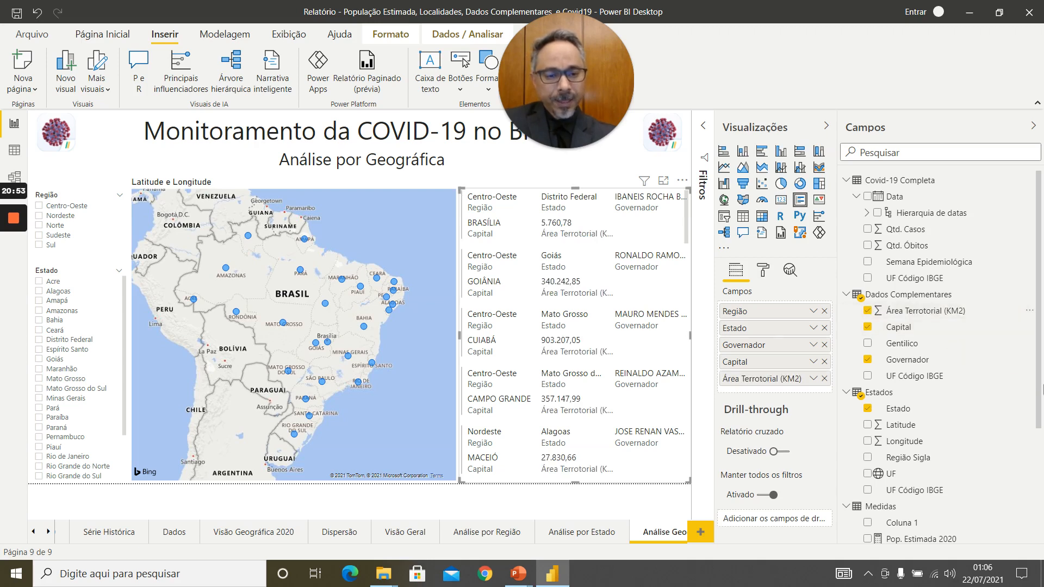
# Add the Pop. Estimada 2020 measure and the Qtd. Casos and Qtd. Óbitos fields from Covid-19 Completa to the multi-row card.
pyautogui.scroll(-3, 973, 464)
pyautogui.scroll(3, 972, 464)
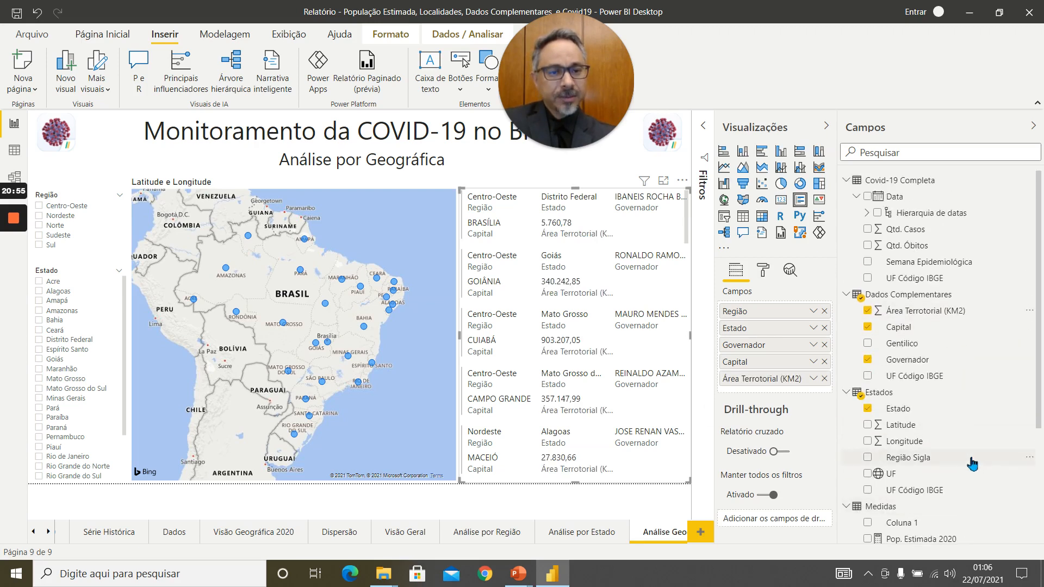
pyautogui.scroll(-3, 973, 464)
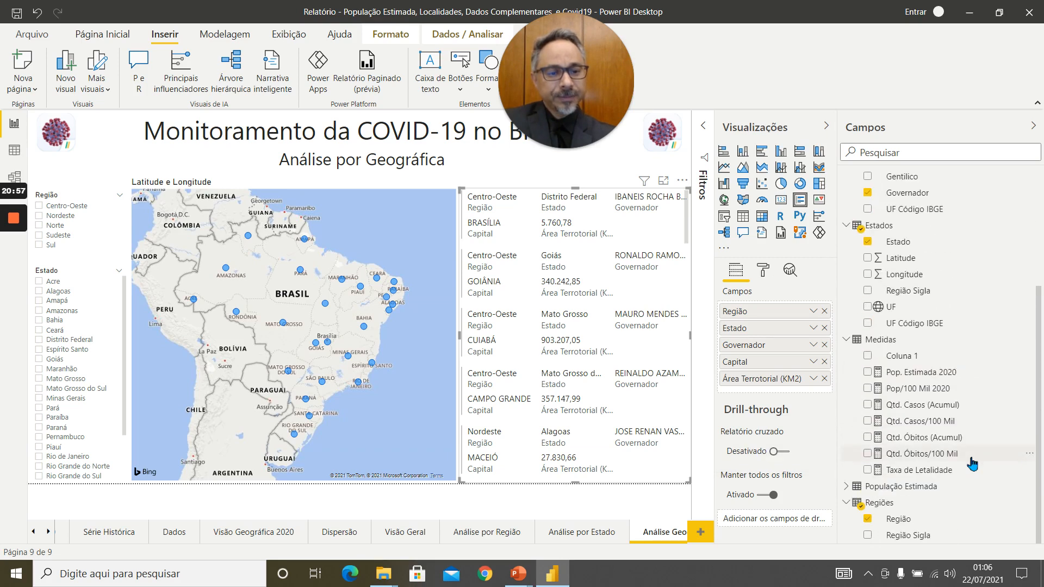
pyautogui.click(868, 372)
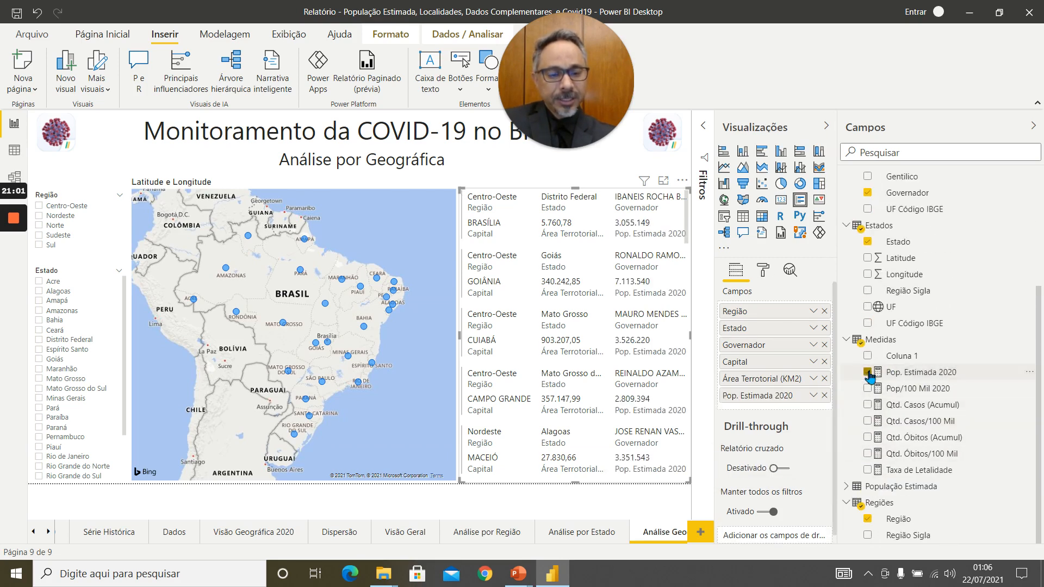
pyautogui.scroll(4, 1013, 406)
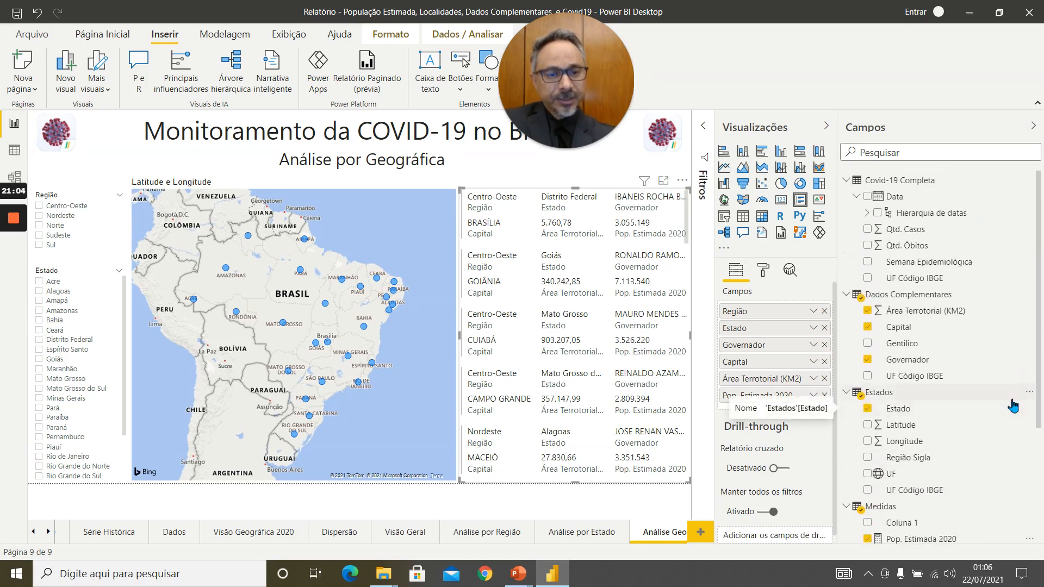
pyautogui.click(869, 229)
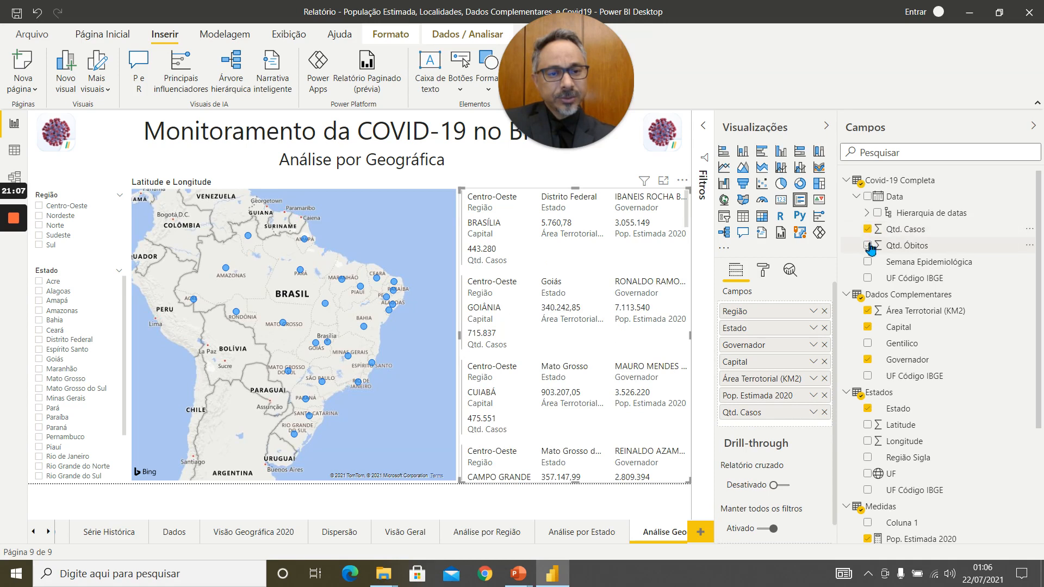
pyautogui.click(868, 245)
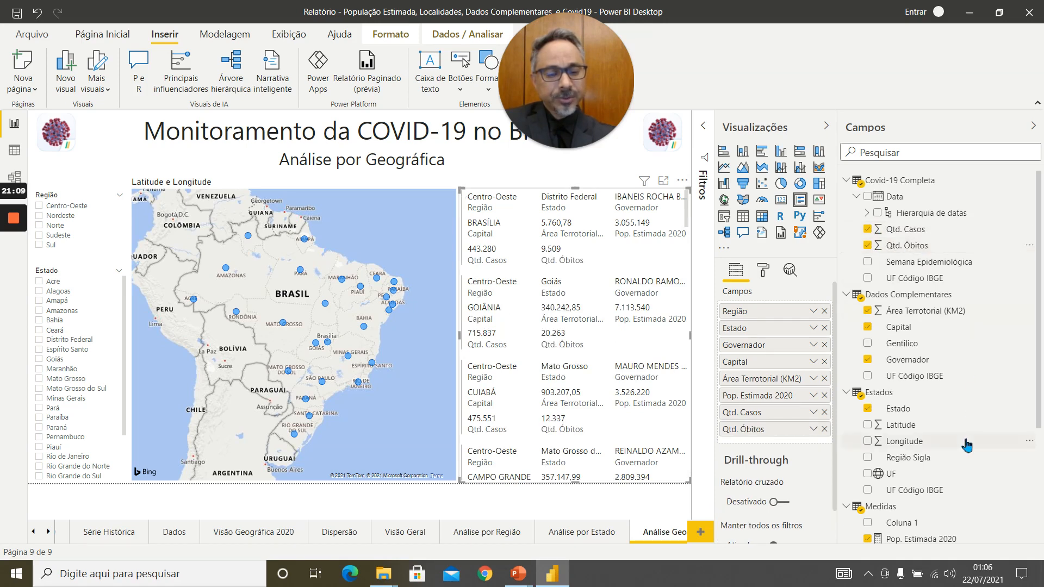
# Add the measures Qtd. Casos/100 Mil, Qtd. Óbitos/100 Mil and Taxa de Letalidade to the multi-row card.
pyautogui.scroll(-4, 968, 446)
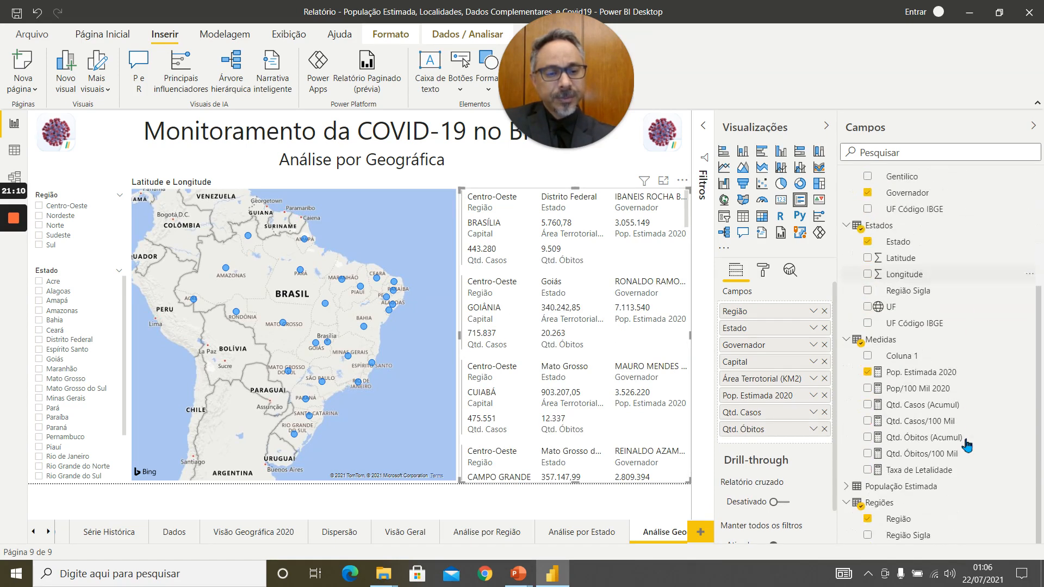
pyautogui.click(868, 422)
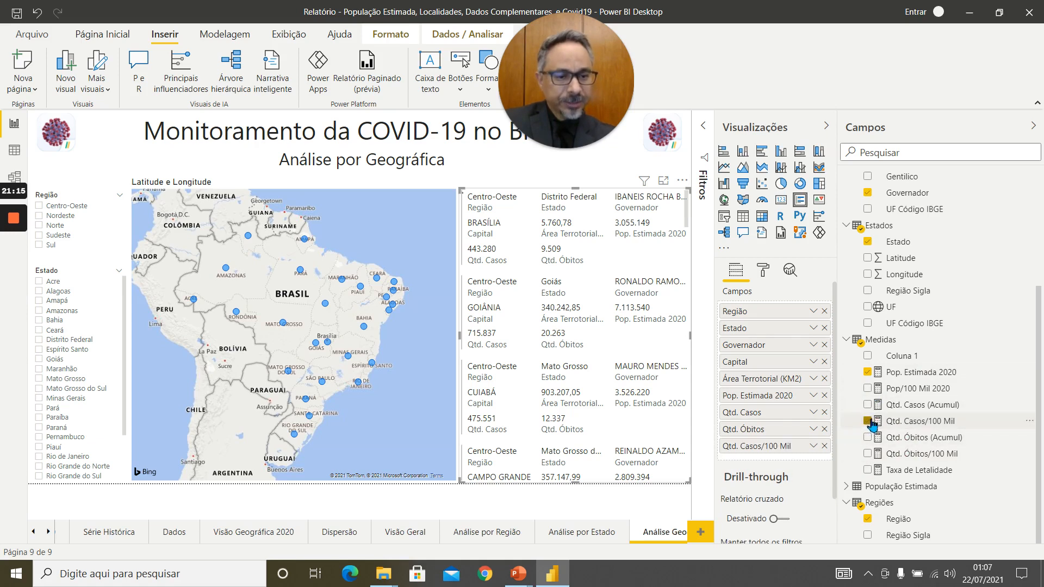
pyautogui.click(868, 454)
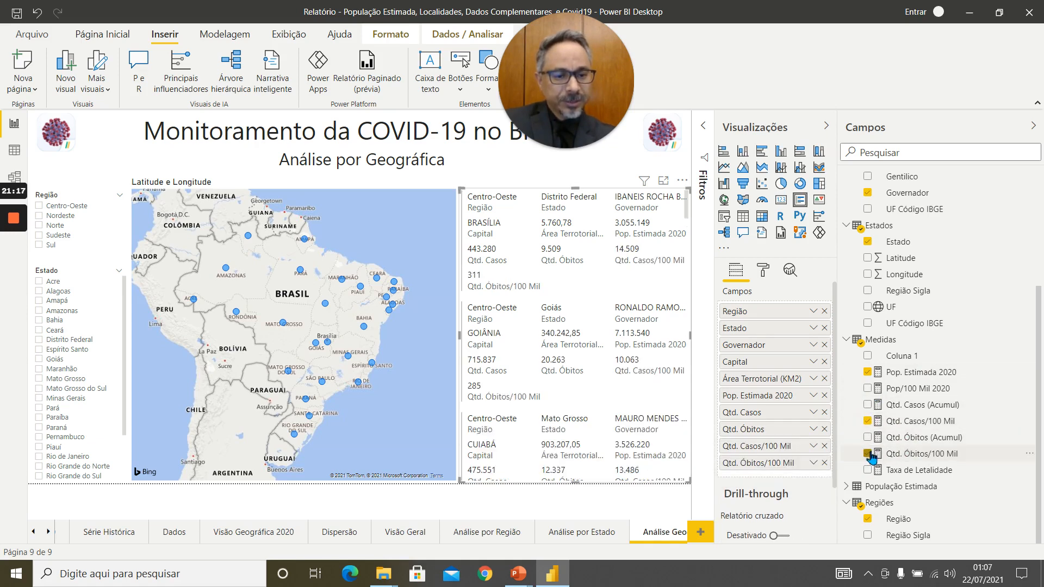
pyautogui.click(869, 471)
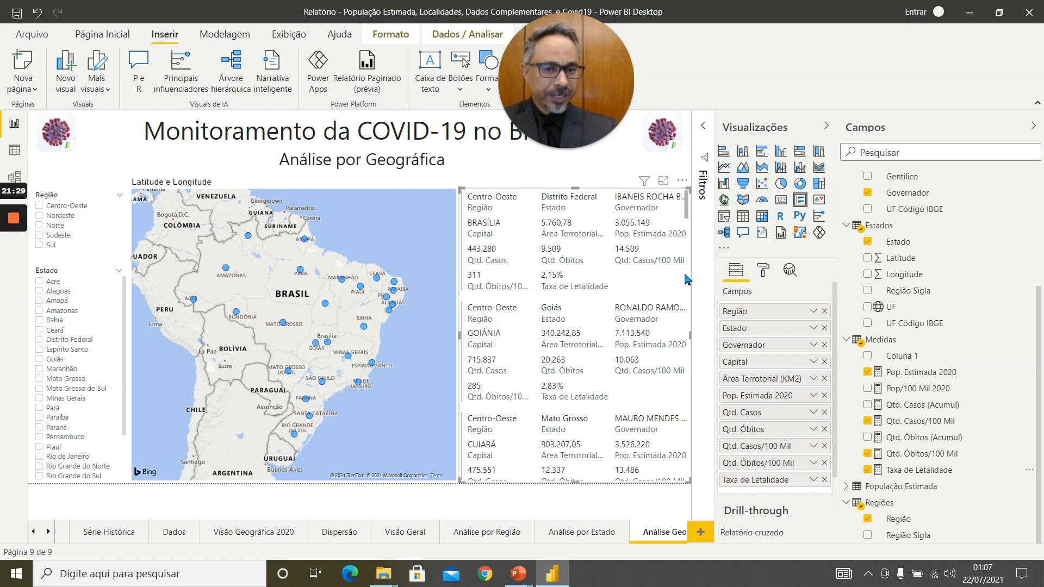
# Format the multi-row card's bar with the dark blue theme colour and a thickness of 9.
pyautogui.click(765, 276)
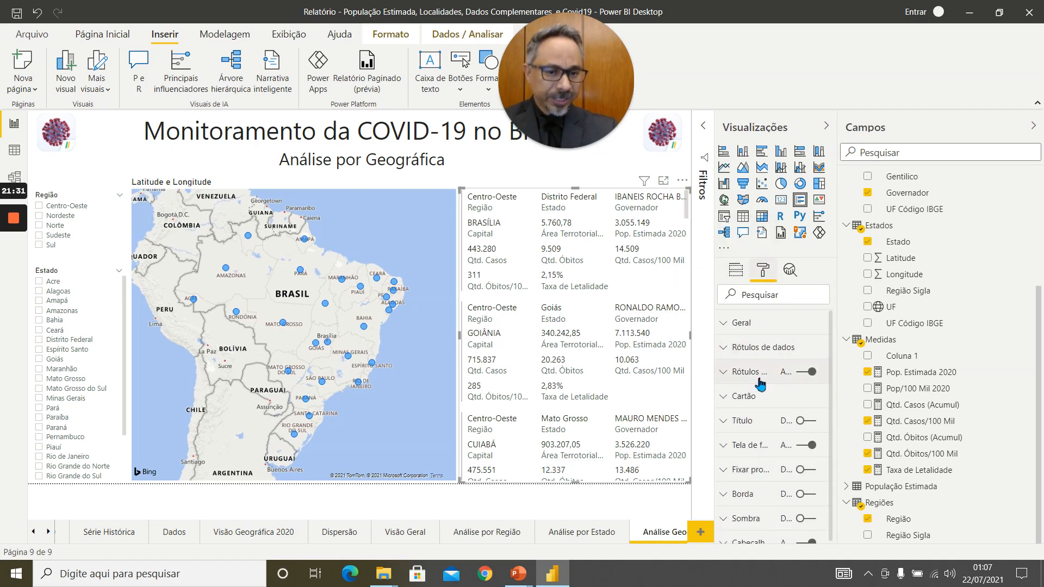
pyautogui.scroll(-1, 761, 384)
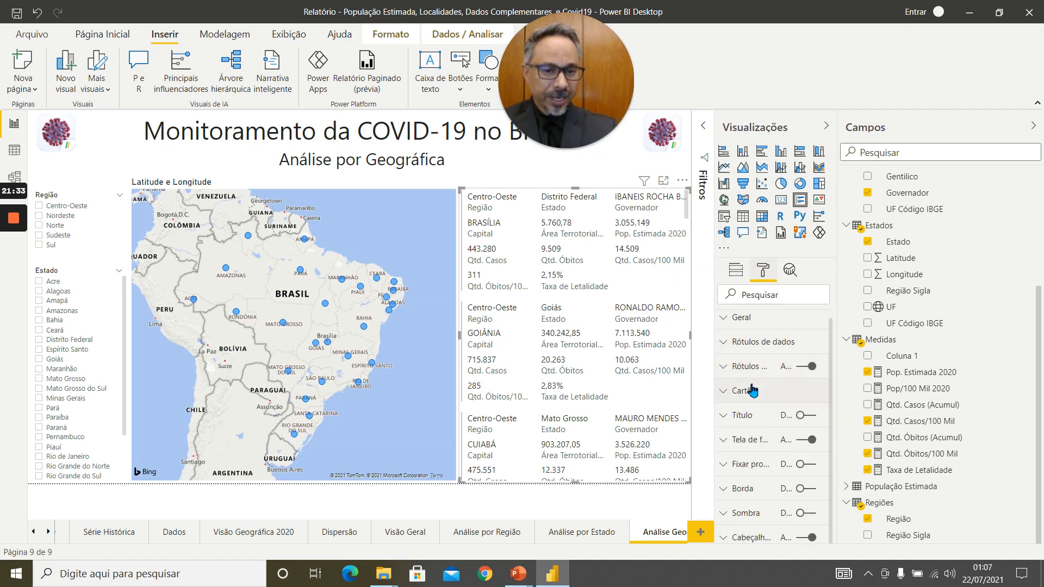
pyautogui.click(760, 384)
pyautogui.scroll(-2, 759, 386)
pyautogui.scroll(-5, 759, 386)
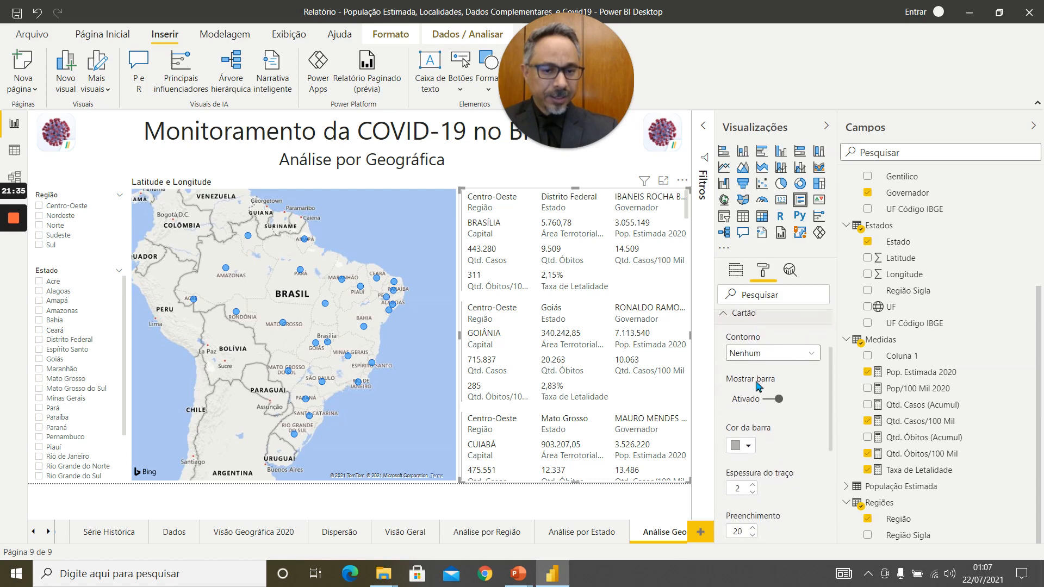
pyautogui.scroll(-5, 757, 384)
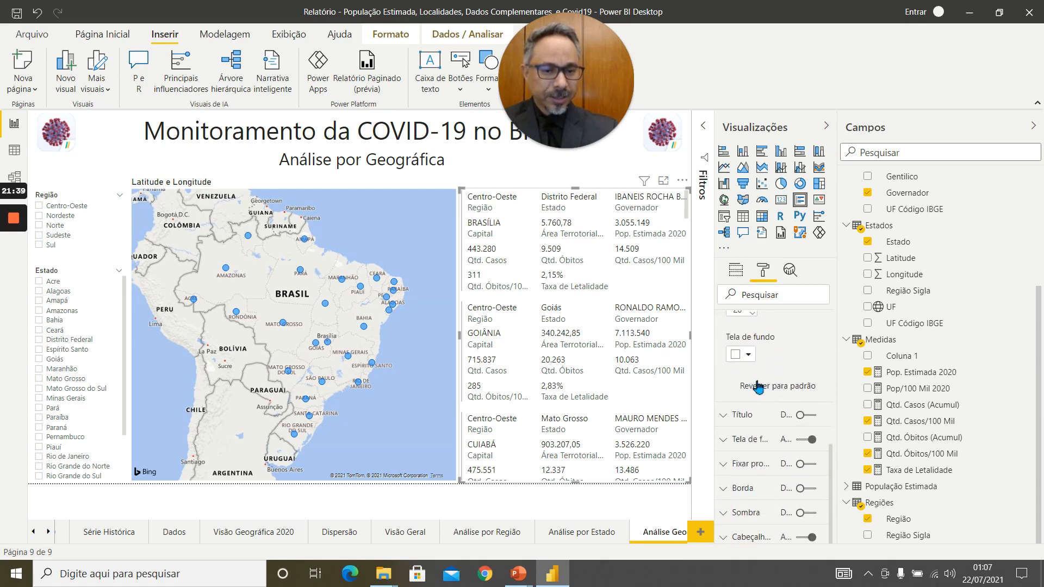
pyautogui.scroll(7, 759, 387)
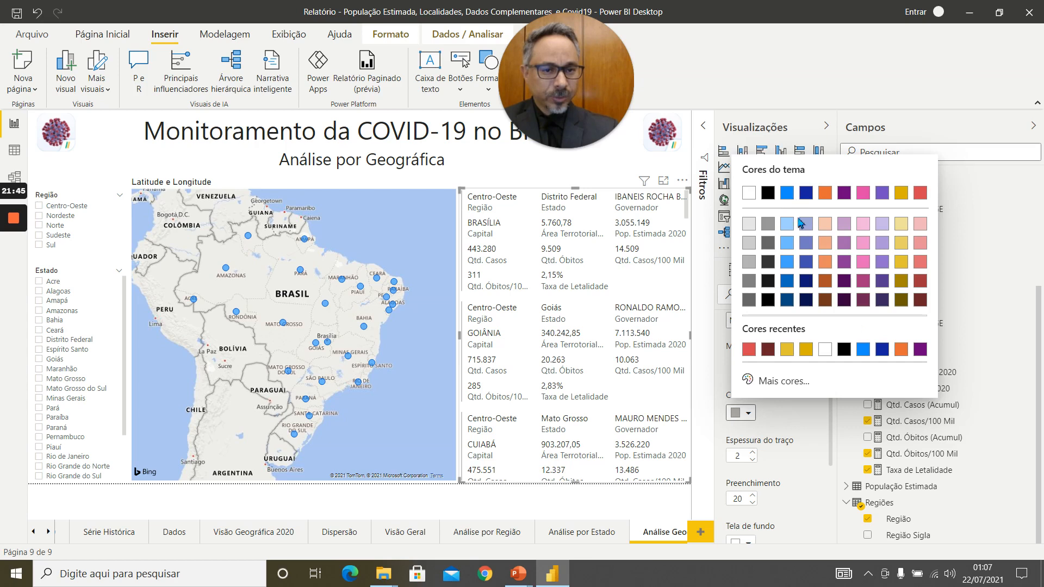
pyautogui.click(806, 194)
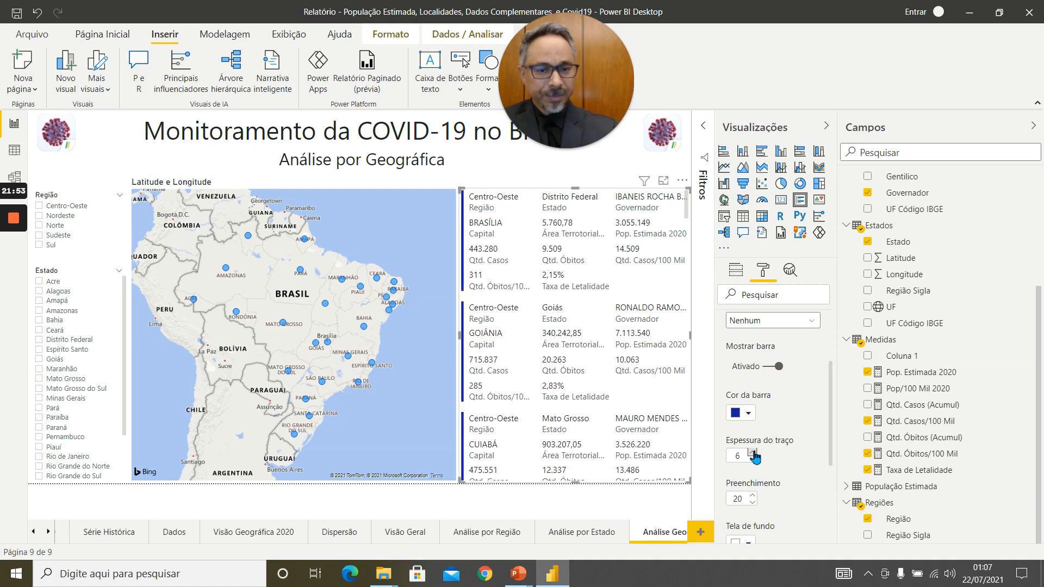
pyautogui.click(753, 453)
pyautogui.click(752, 452)
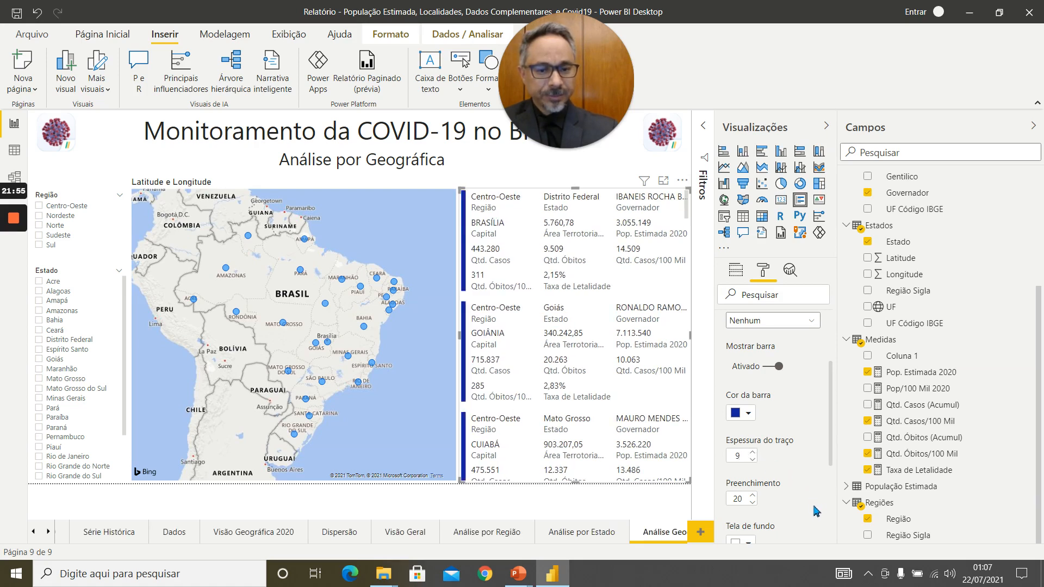
# Set the multi-row card's padding to 18 and its card background to light blue.
pyautogui.click(754, 503)
pyautogui.click(754, 497)
pyautogui.click(753, 497)
pyautogui.scroll(-2, 776, 454)
pyautogui.scroll(-1, 777, 455)
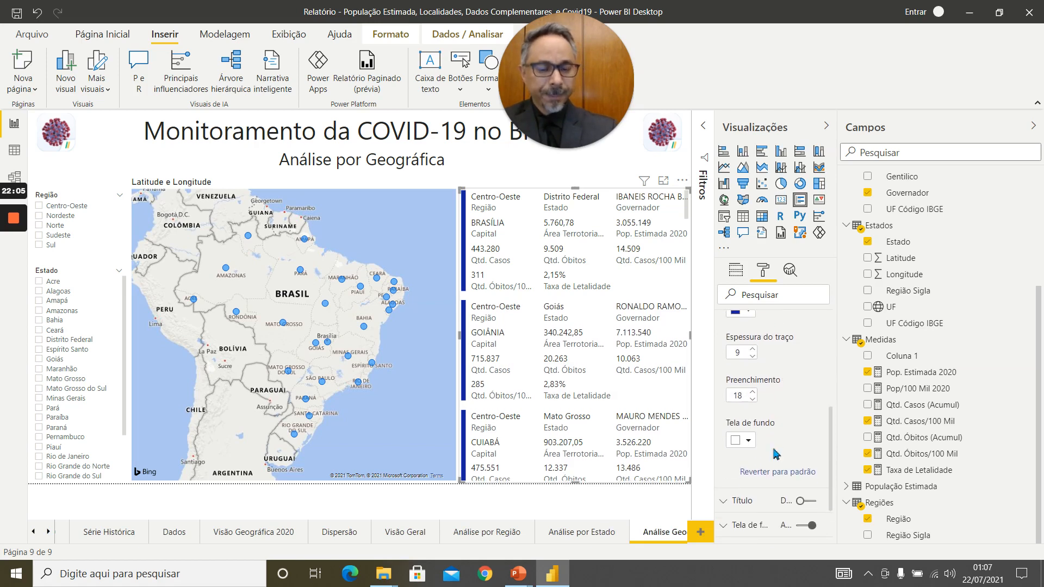
pyautogui.click(749, 444)
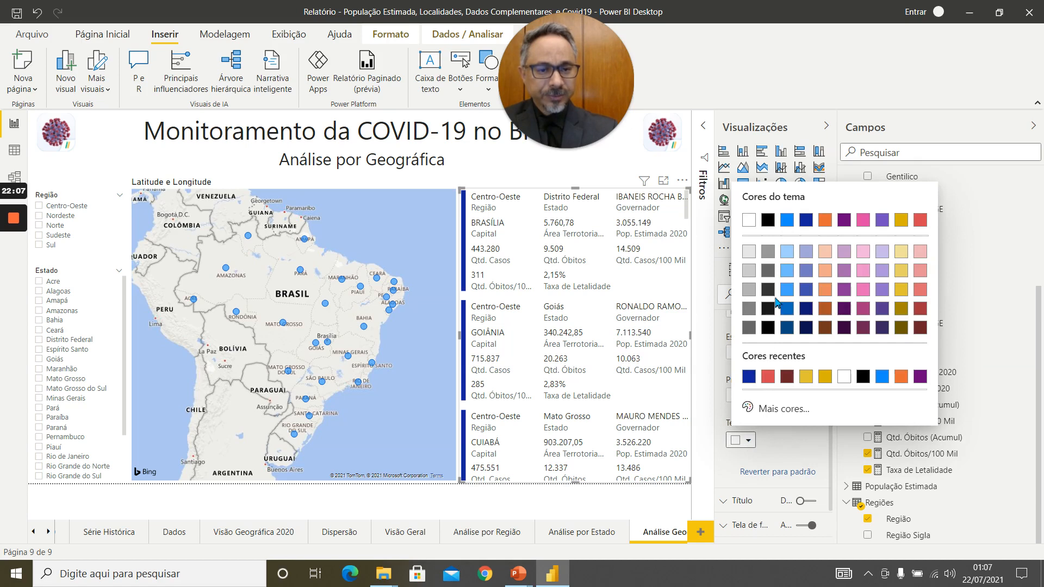
pyautogui.click(786, 251)
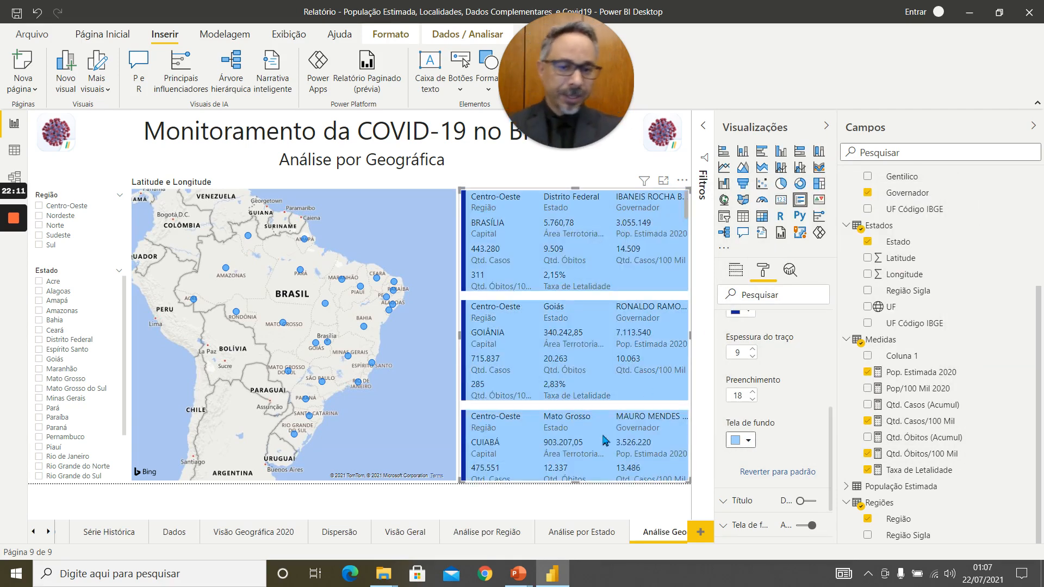
# Try lavender and light grey as the card background and restore the light blue.
pyautogui.click(750, 442)
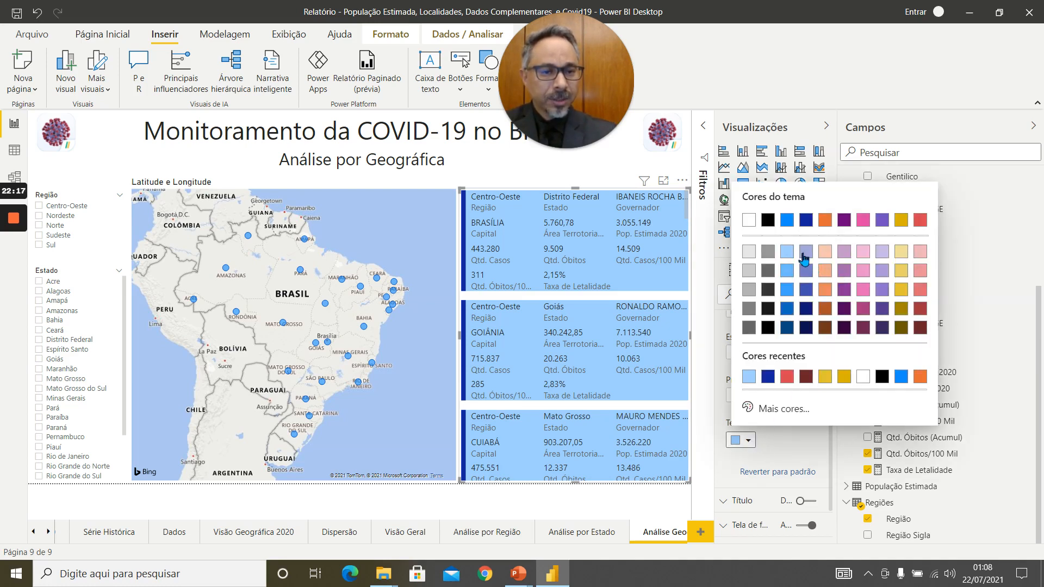
pyautogui.click(806, 253)
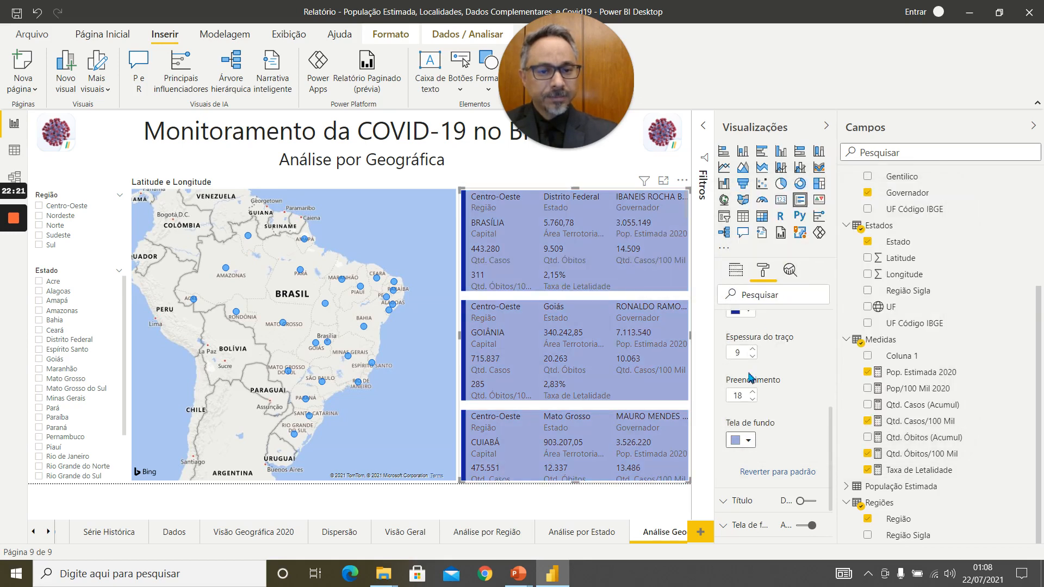
pyautogui.click(750, 442)
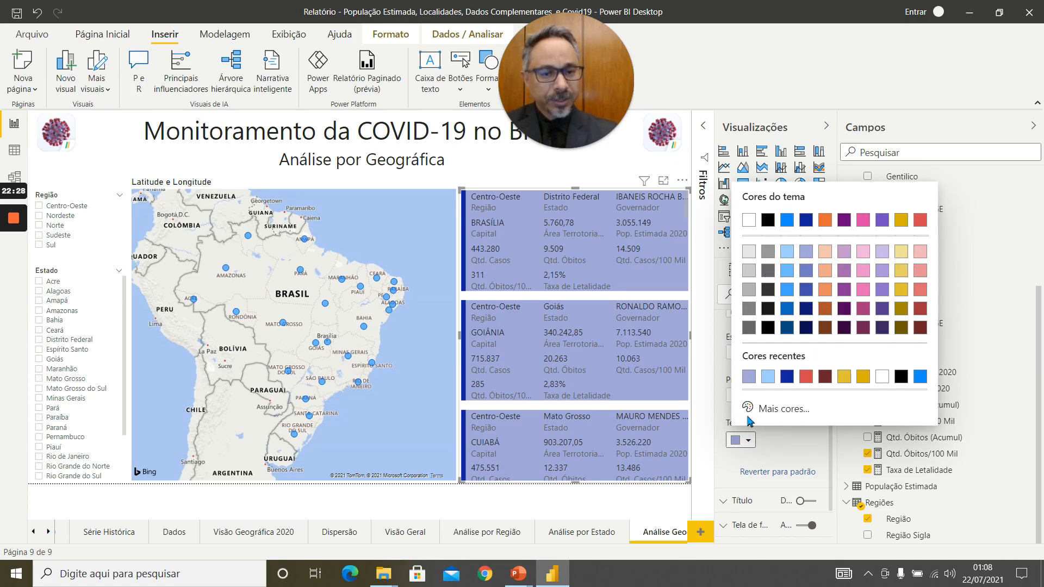
pyautogui.click(751, 253)
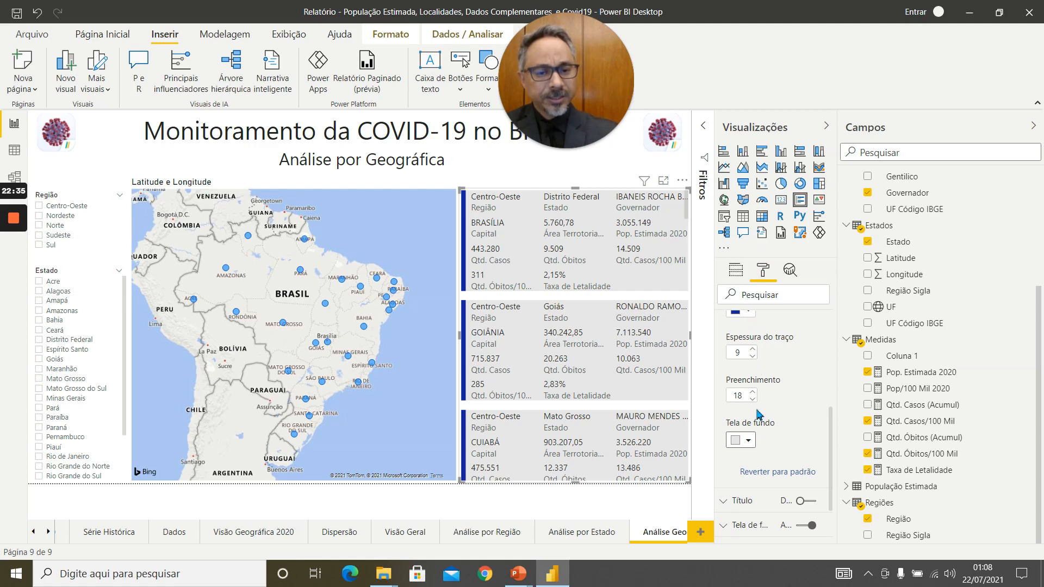
pyautogui.click(750, 442)
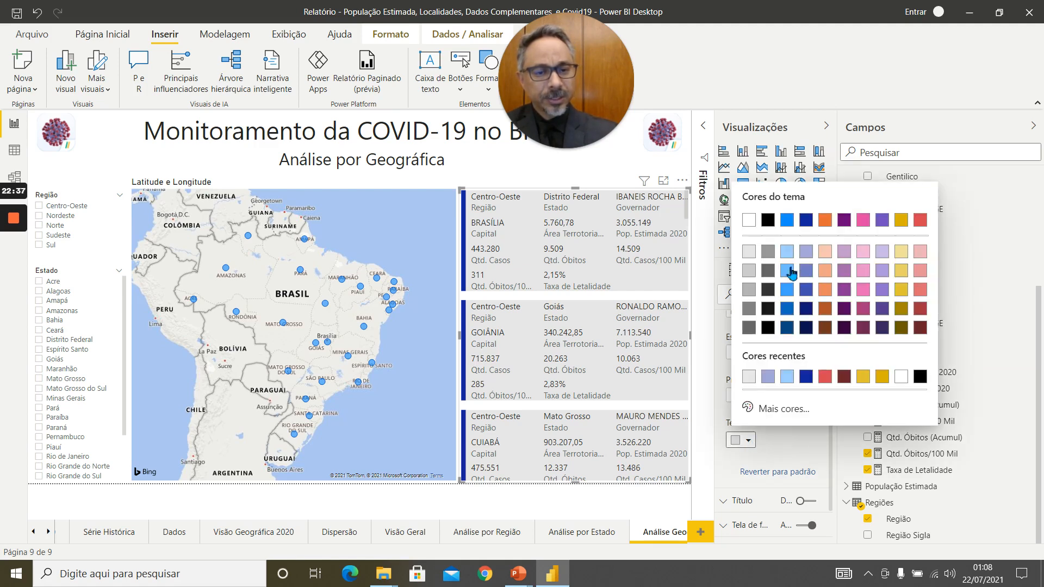
pyautogui.click(788, 260)
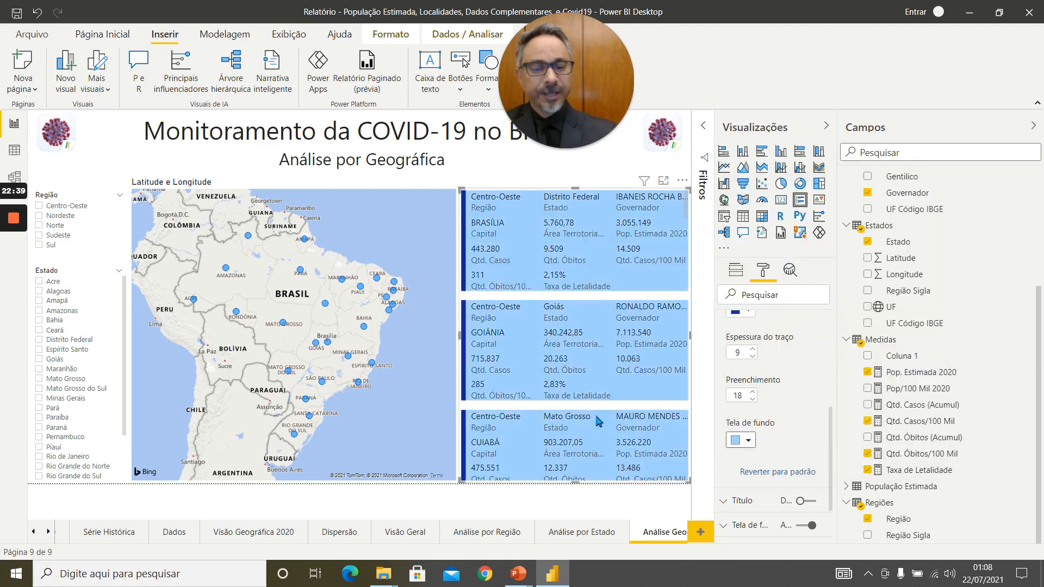
# Test the map's filtering of the multi-row card by selecting the Roraima bubble and clearing the selection.
pyautogui.click(505, 496)
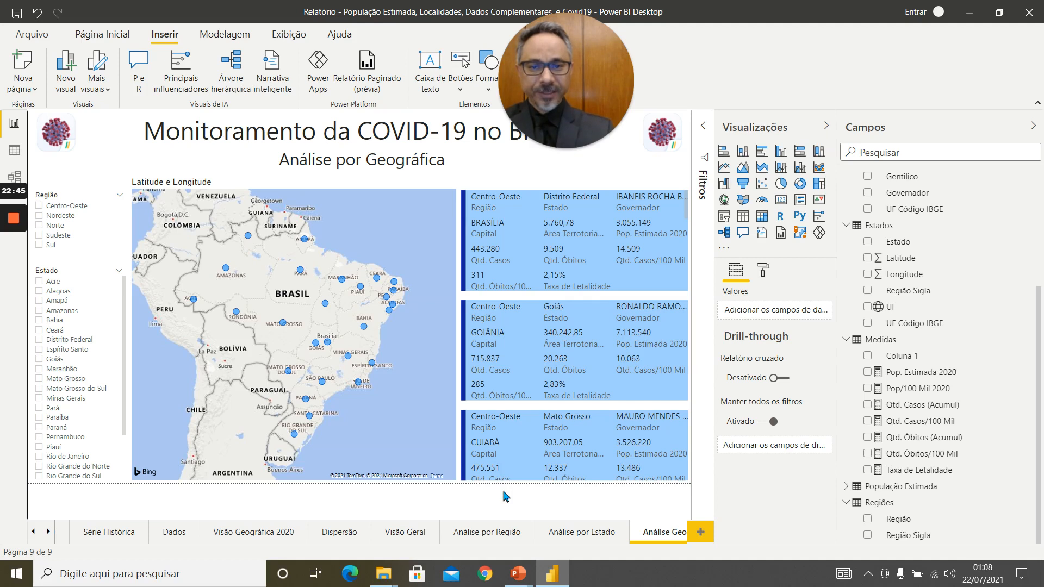
pyautogui.click(250, 238)
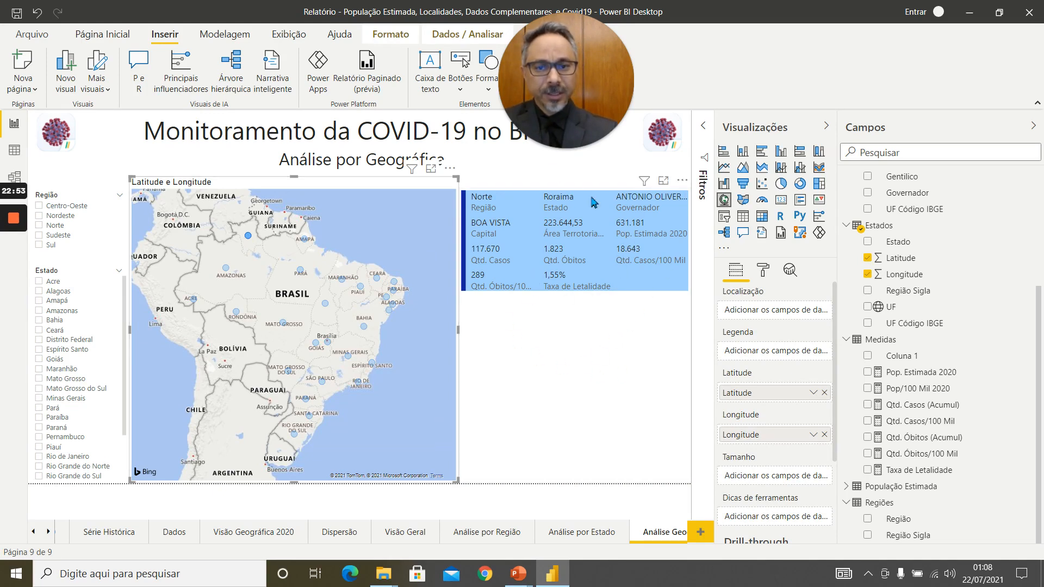
pyautogui.click(416, 375)
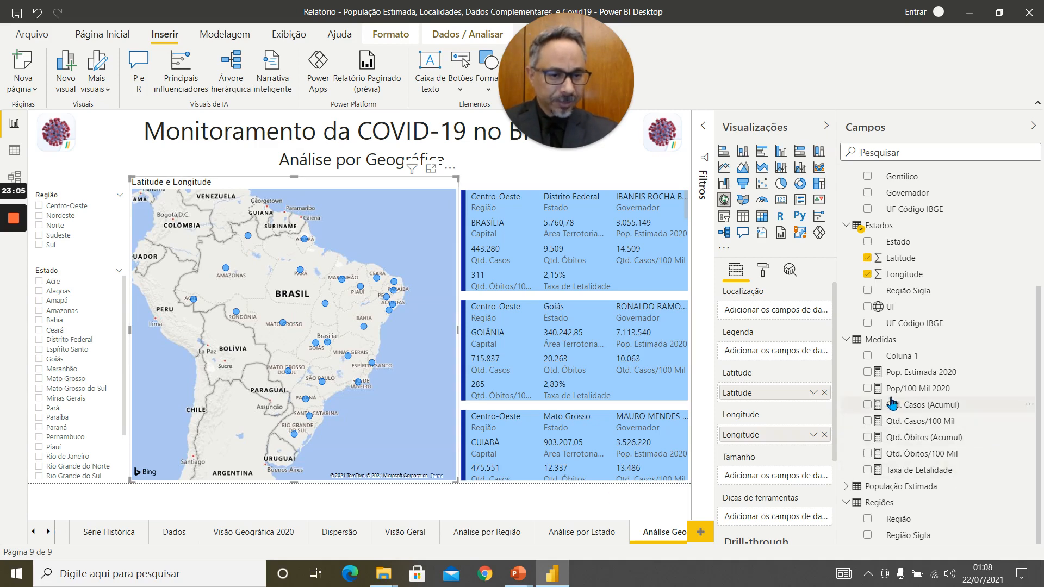
# Size the map's bubbles by the Qtd. Casos/100 Mil measure.
pyautogui.click(872, 421)
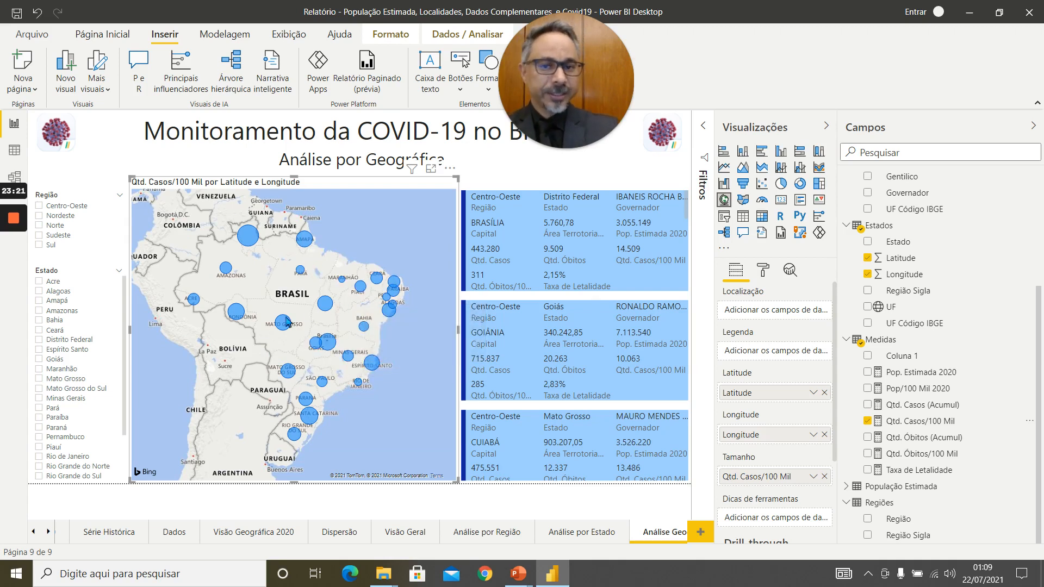
pyautogui.moveTo(314, 346)
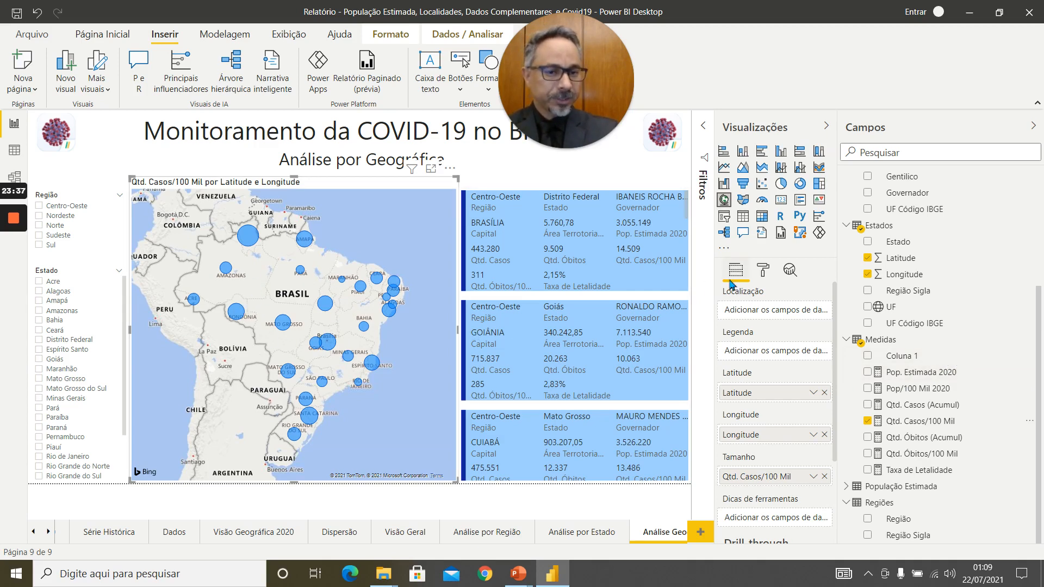
# Try a medium pink as the default data colour of the map's bubbles.
pyautogui.click(764, 272)
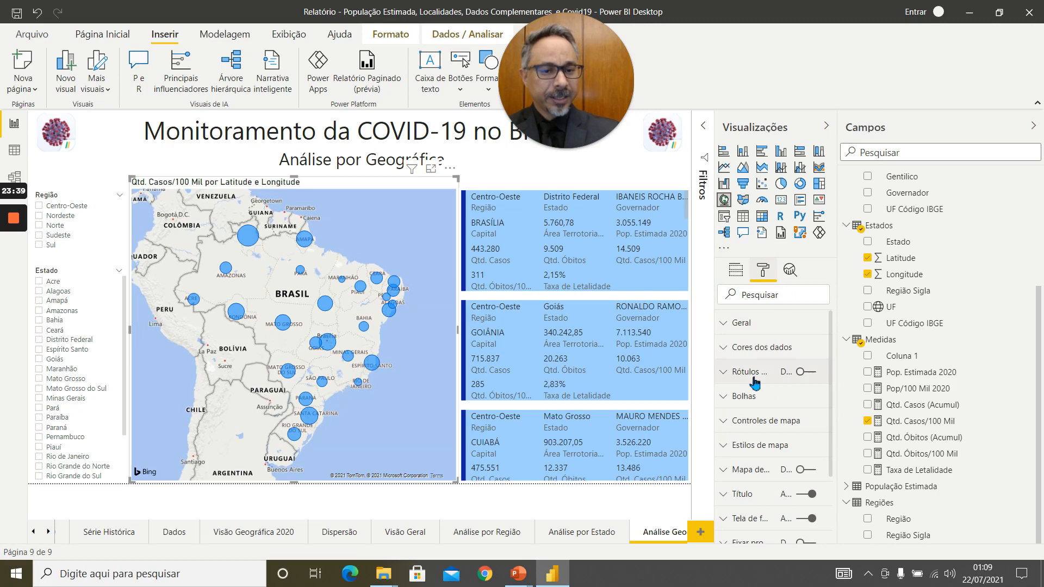
pyautogui.click(755, 397)
pyautogui.scroll(2, 754, 397)
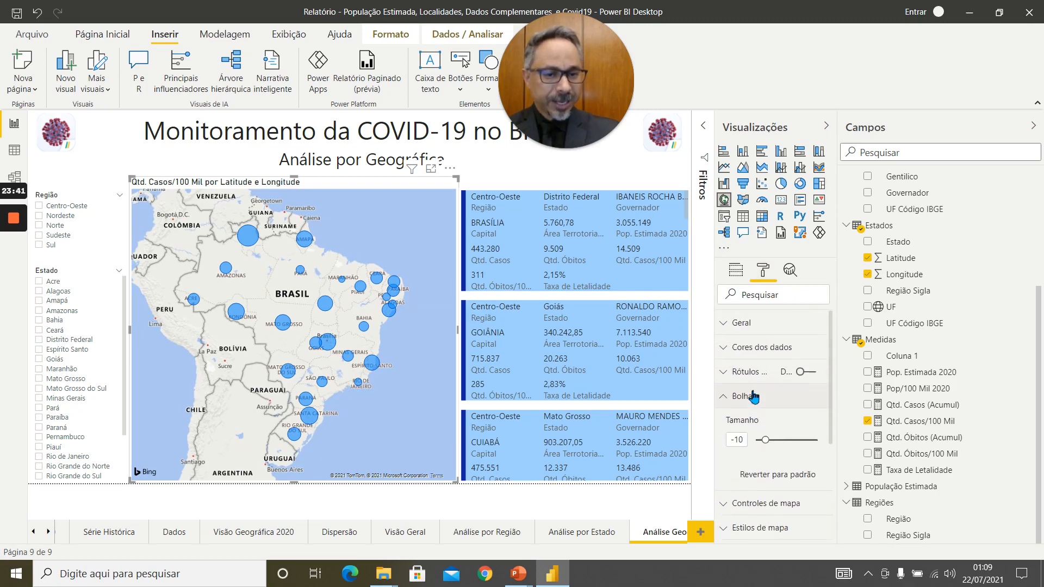
pyautogui.click(768, 349)
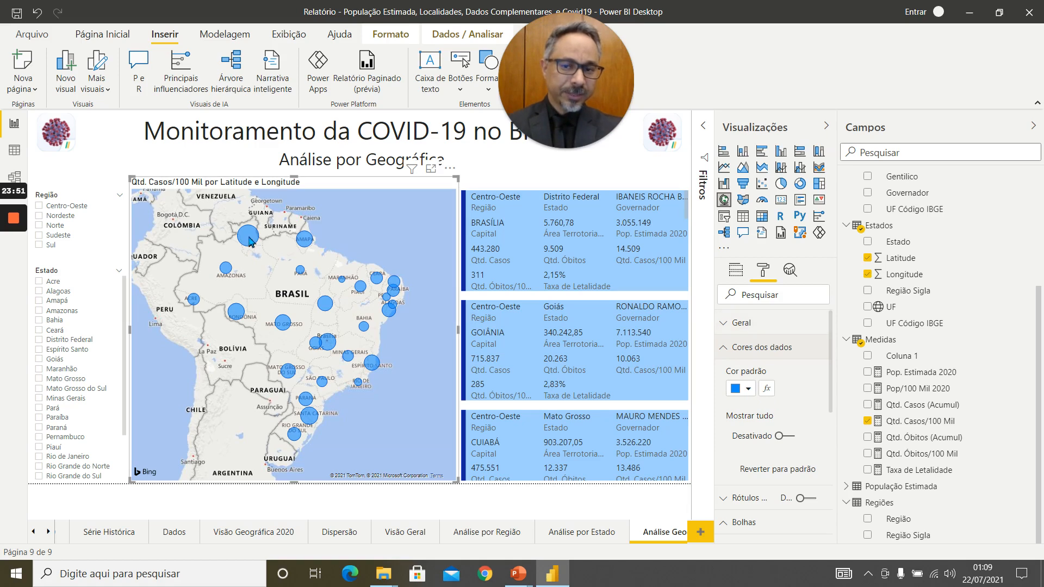
pyautogui.click(755, 390)
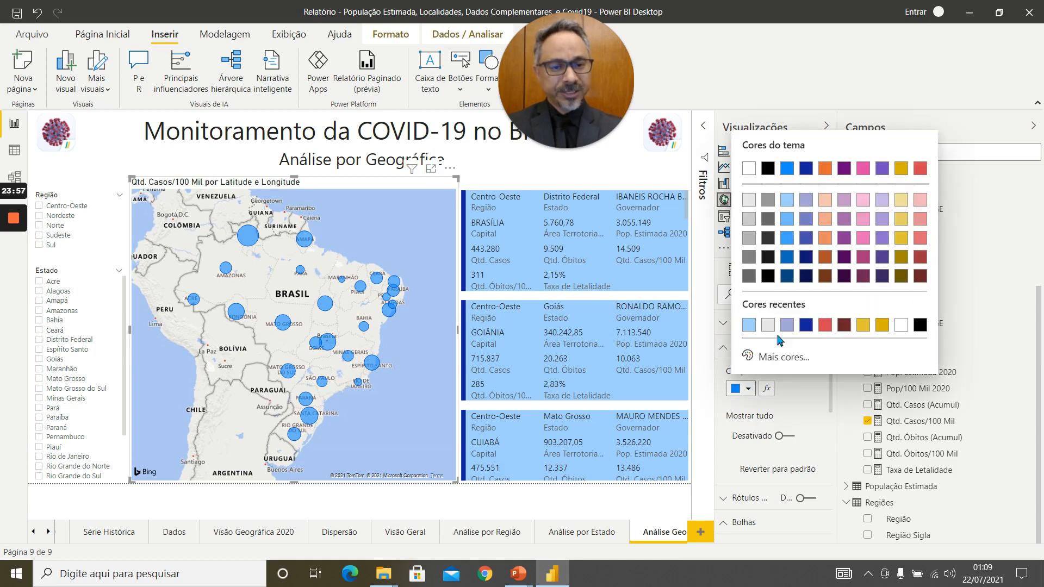
pyautogui.click(863, 238)
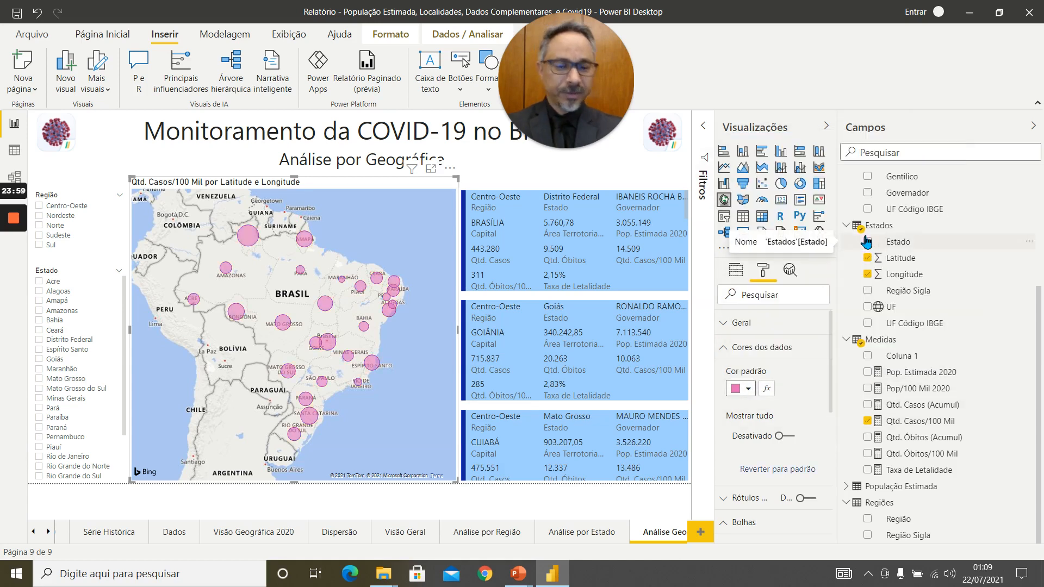
# Set up a conditional colour scale for the map's bubbles, with light red for the lowest value and dark red for the highest.
pyautogui.click(768, 389)
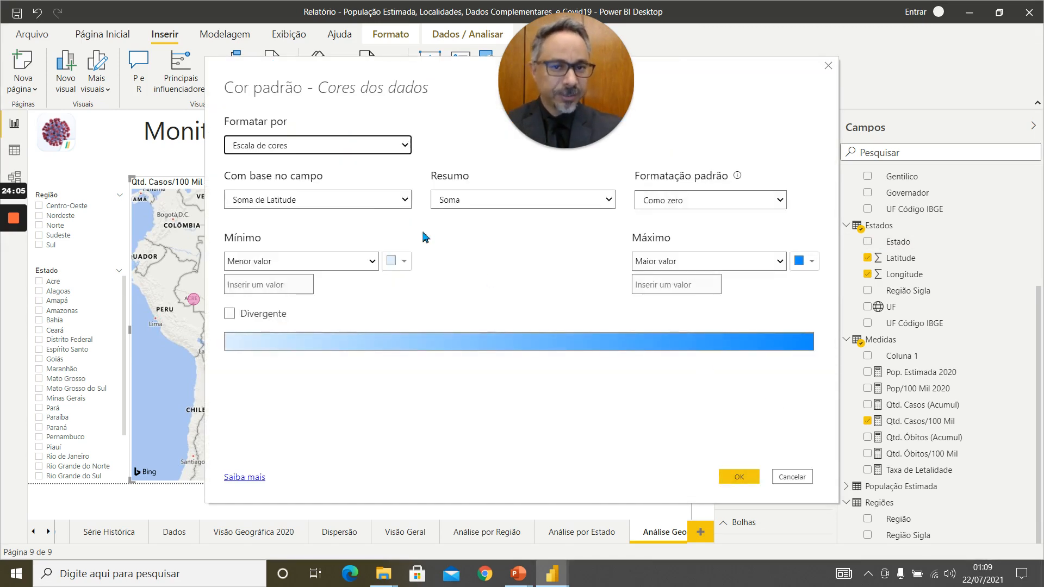
pyautogui.click(407, 261)
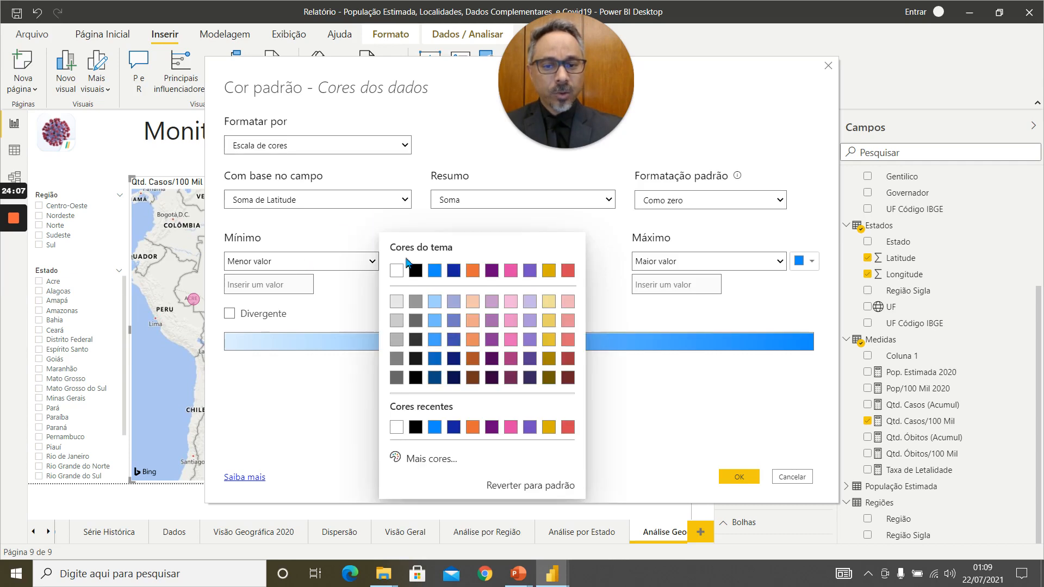
pyautogui.click(568, 303)
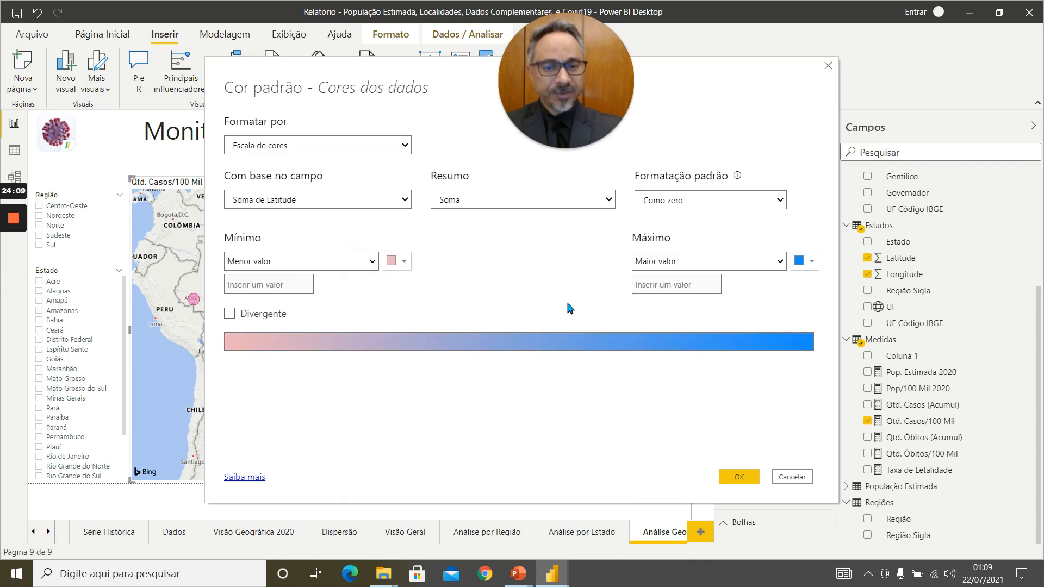
pyautogui.click(810, 264)
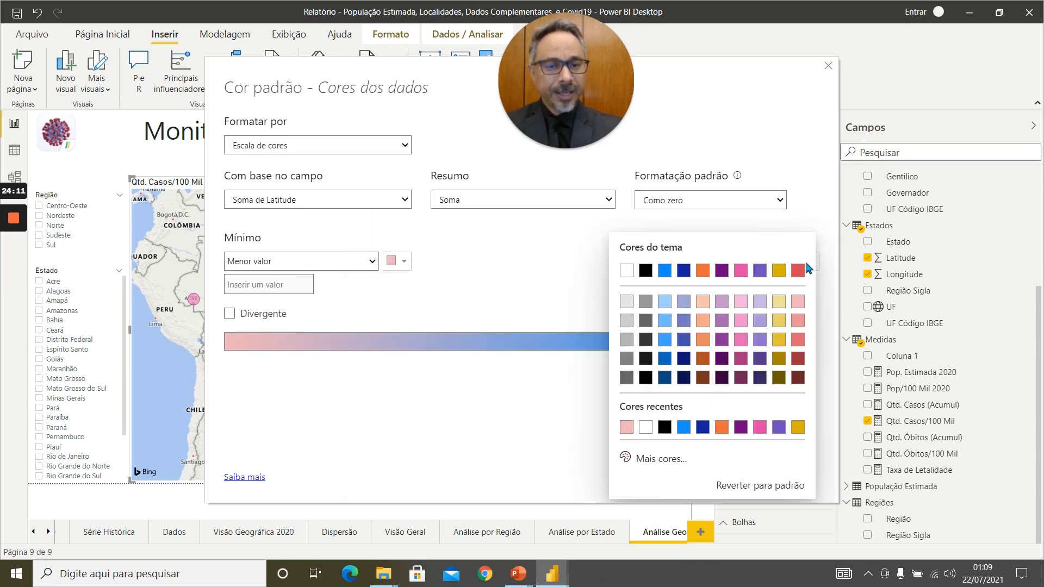
pyautogui.click(798, 377)
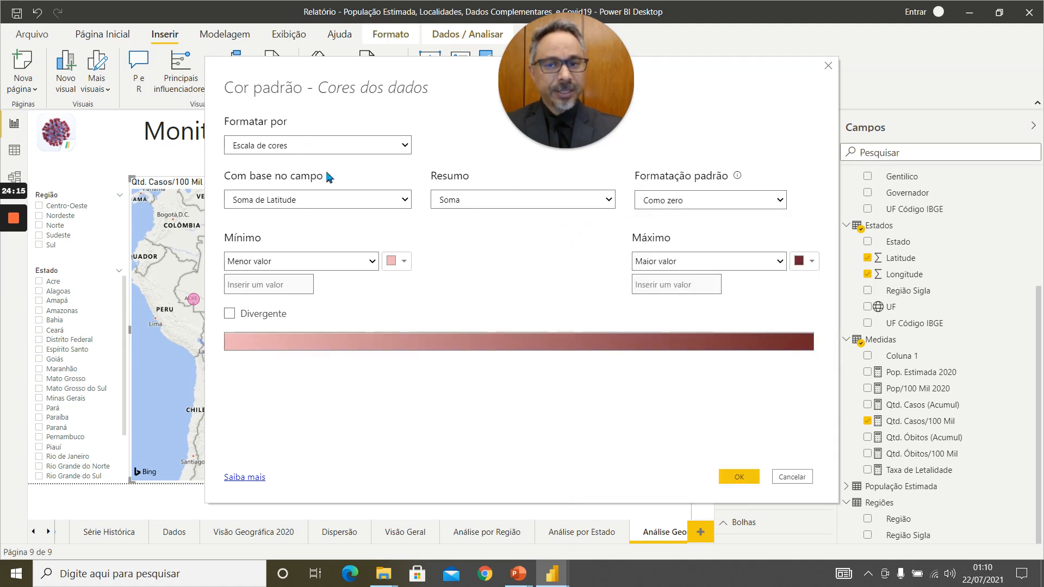
# Base the bubbles' colour scale on the Qtd. Óbitos/100 Mil measure and apply it to the map.
pyautogui.click(348, 203)
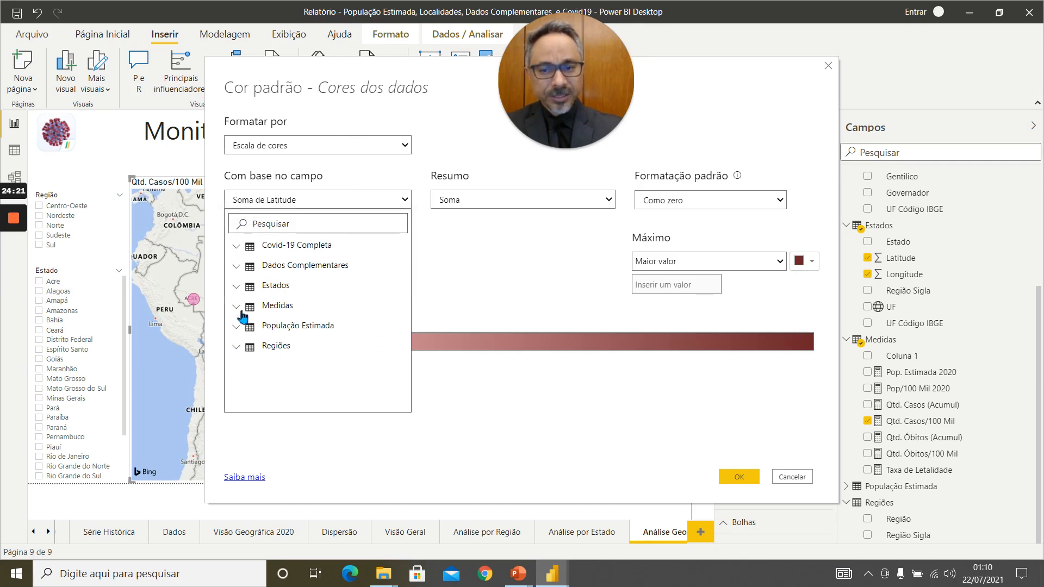
pyautogui.click(237, 307)
pyautogui.scroll(-2, 323, 335)
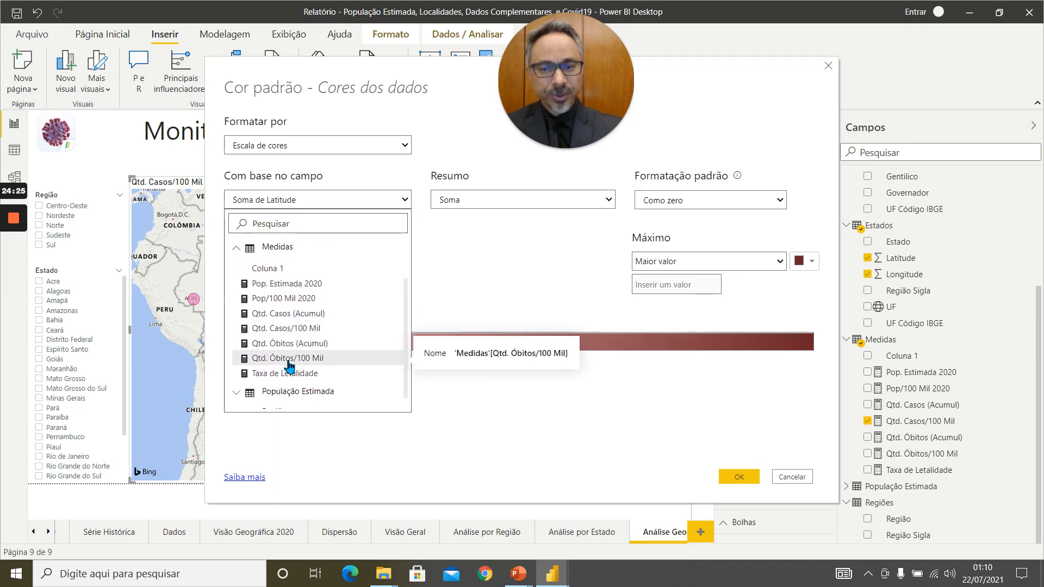
pyautogui.click(290, 358)
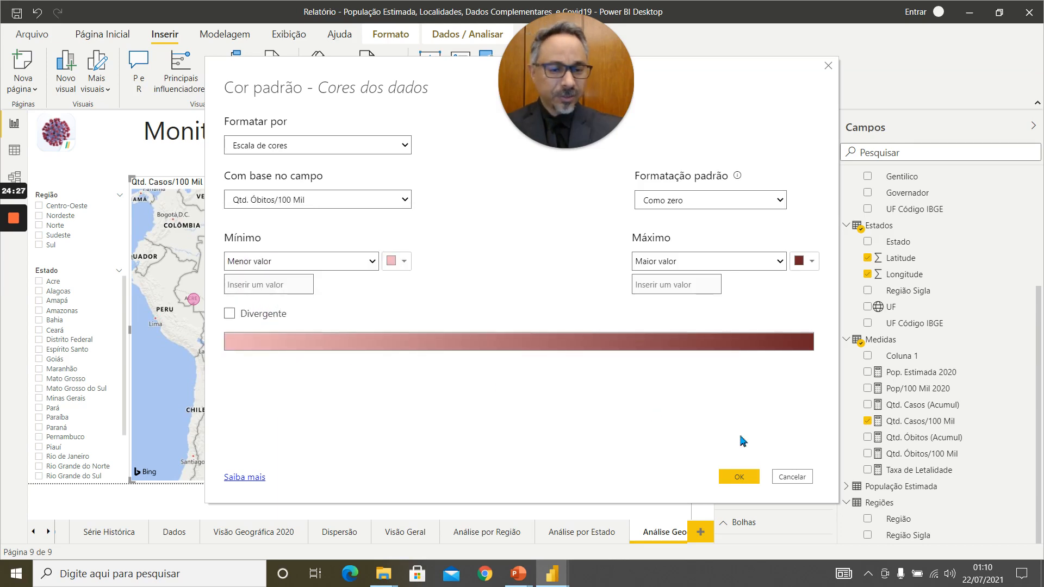
pyautogui.click(741, 479)
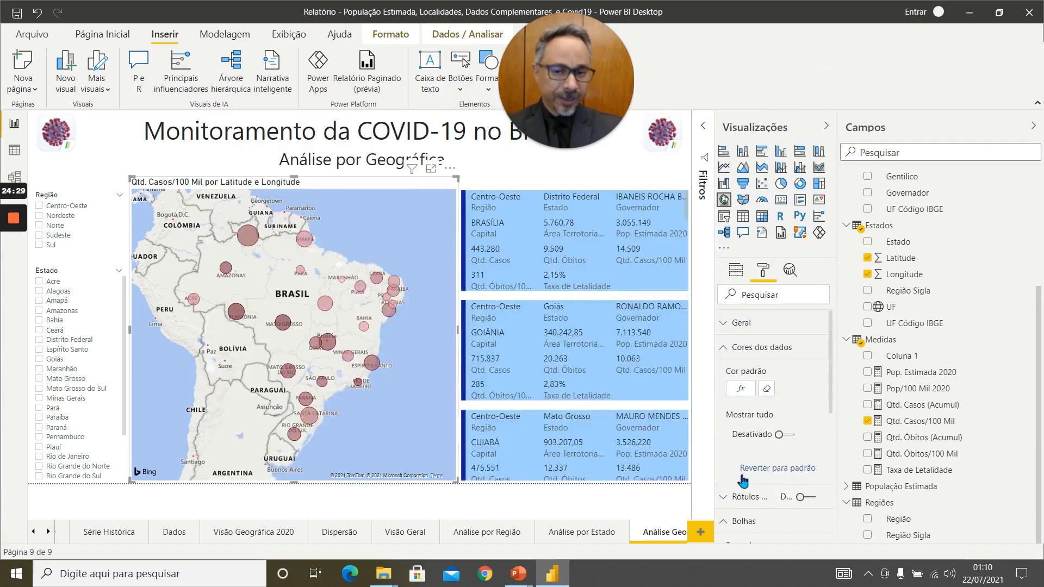
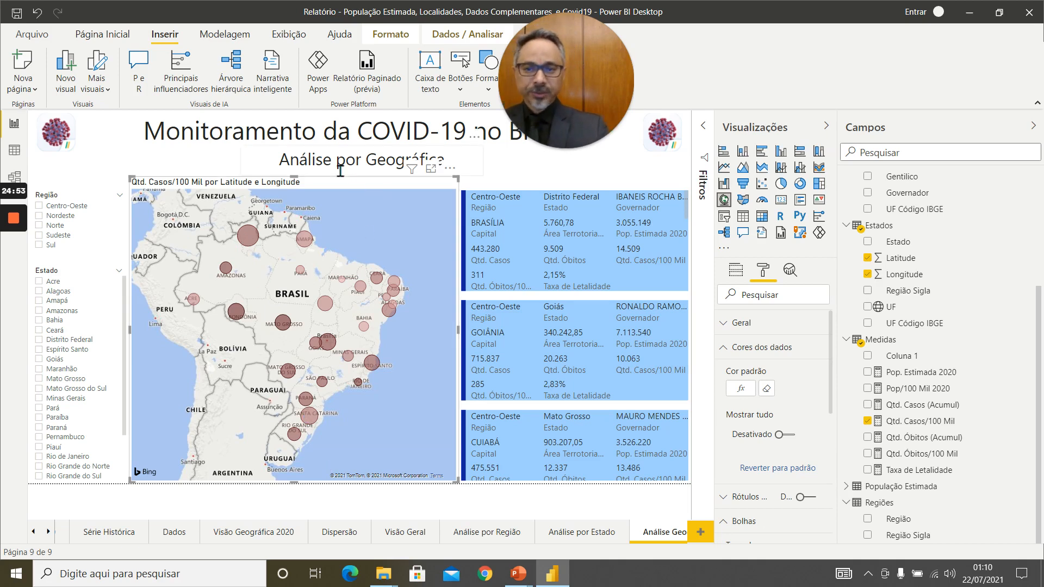
# Add a new page to the report and name it Dados Detalhados.
pyautogui.click(355, 153)
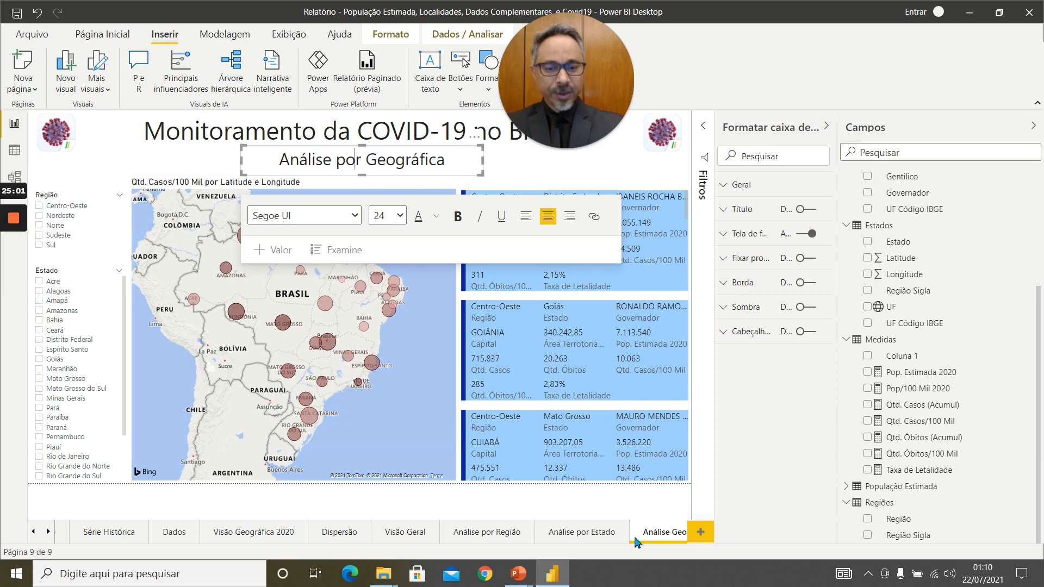
pyautogui.click(701, 533)
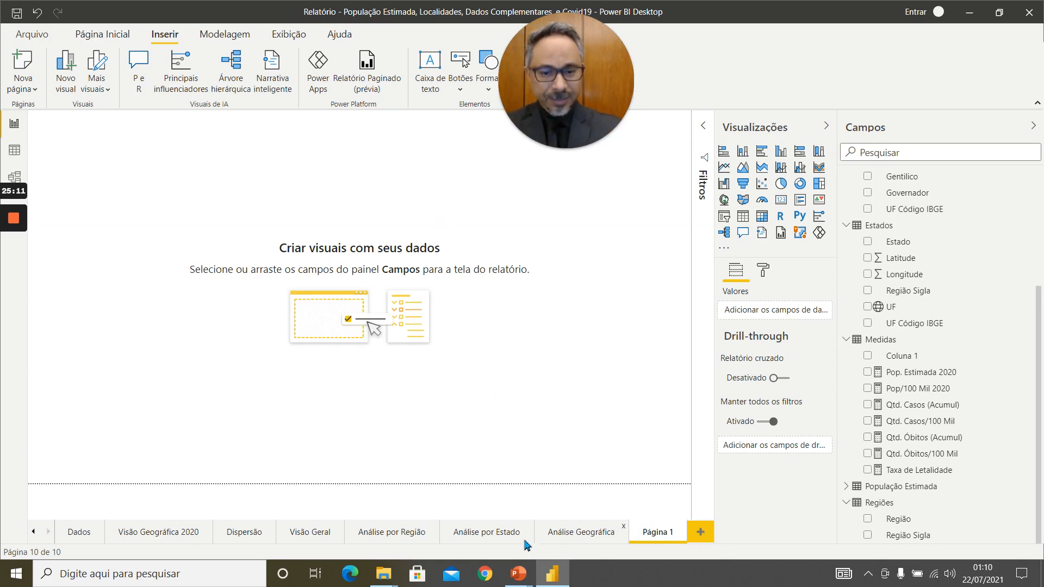
pyautogui.click(506, 538)
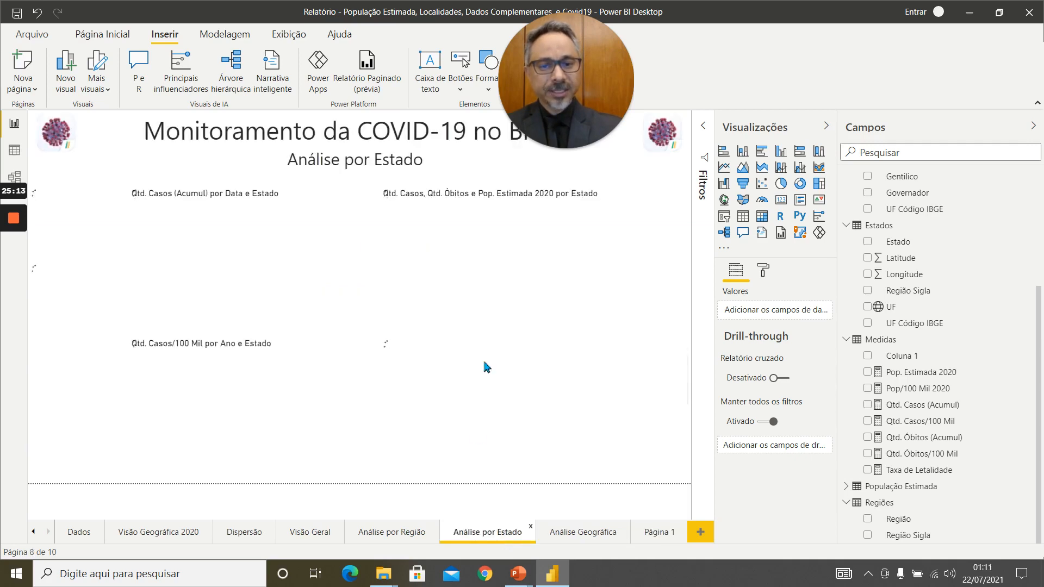
pyautogui.click(519, 415)
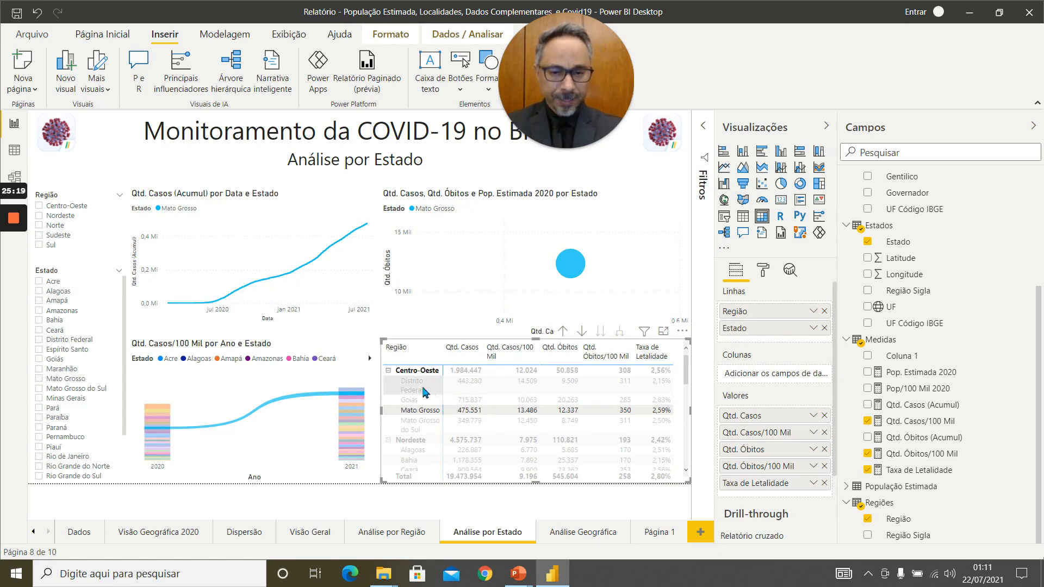
pyautogui.doubleClick(659, 533)
pyautogui.write('Dados')
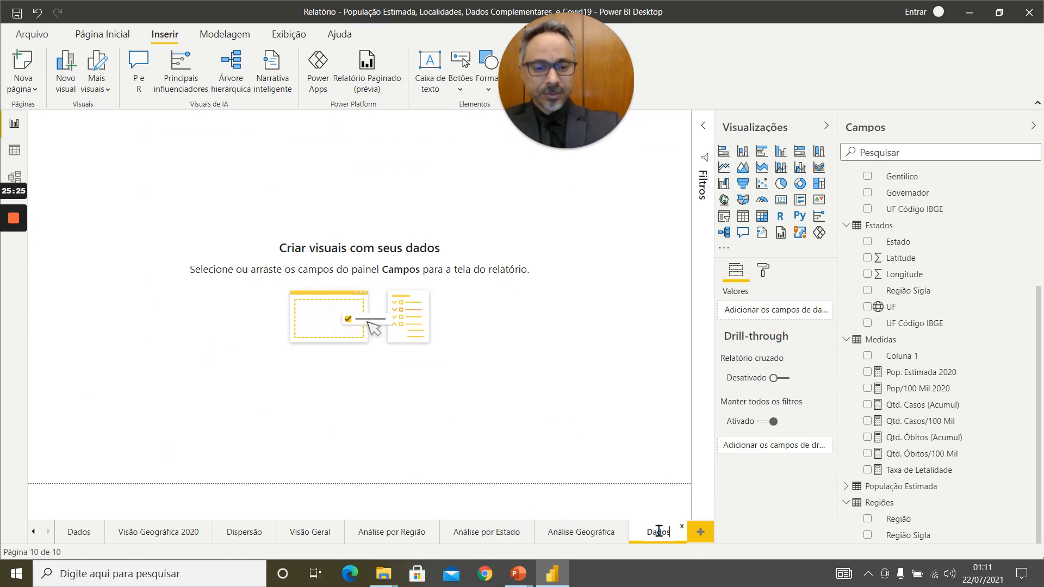
pyautogui.write(' De')
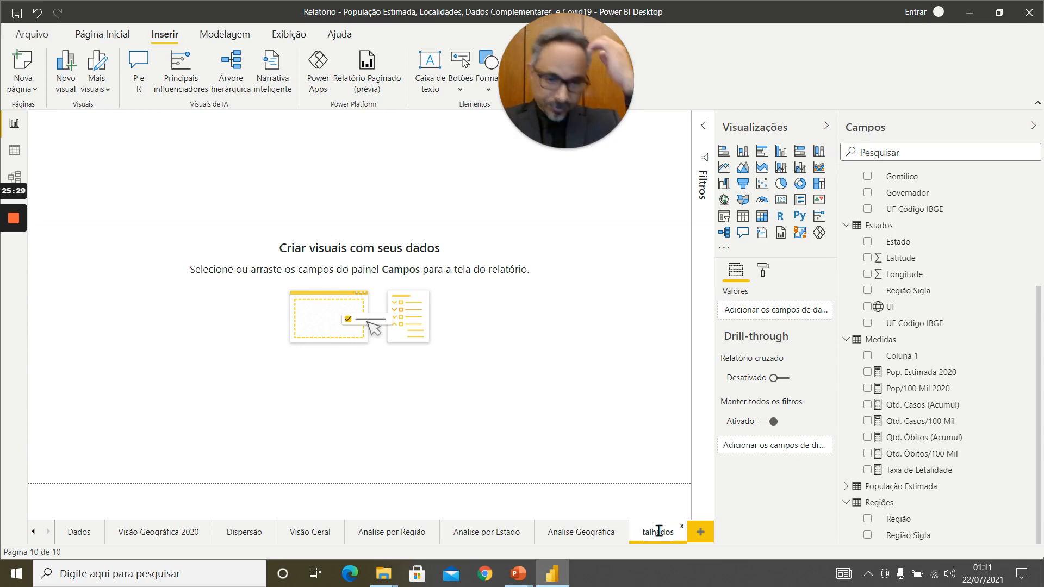
pyautogui.press('Return')
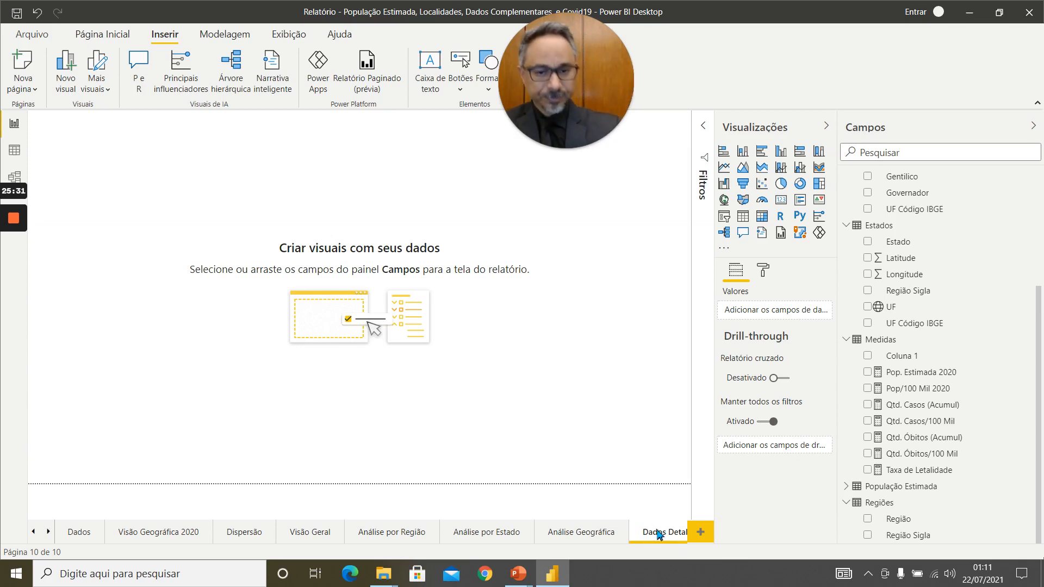
pyautogui.click(353, 163)
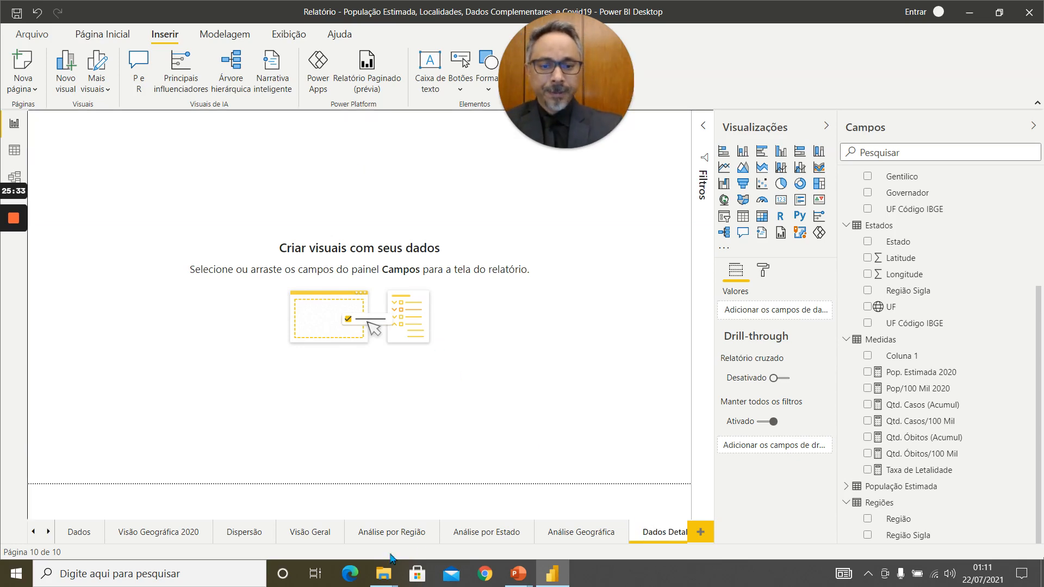
# Copy both header images, the title, the subtitle and the Região and Estado slicers from Análise Geográfica to Dados Detalhados without synchronising them.
pyautogui.click(572, 539)
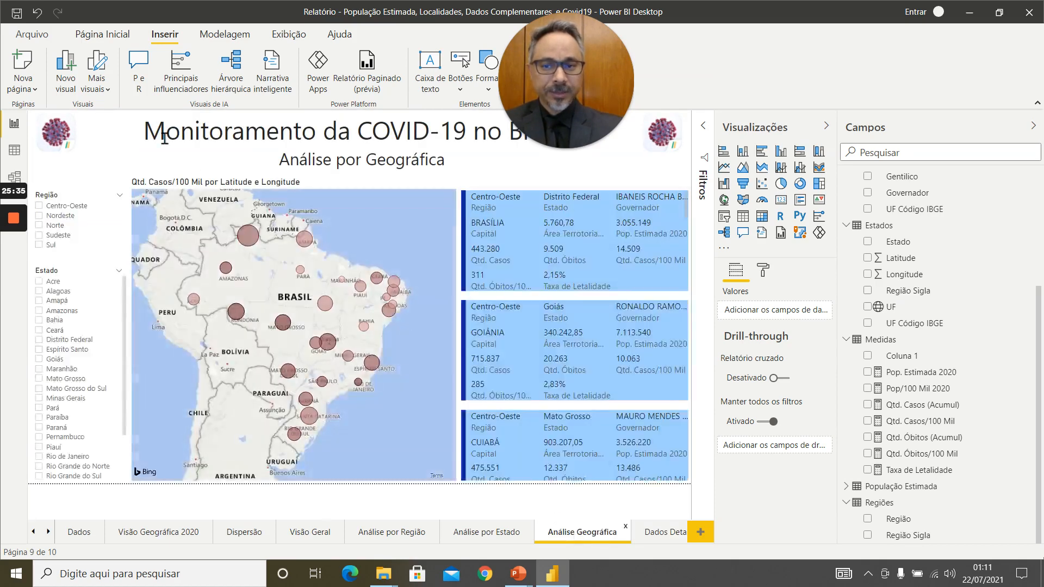
pyautogui.click(51, 132)
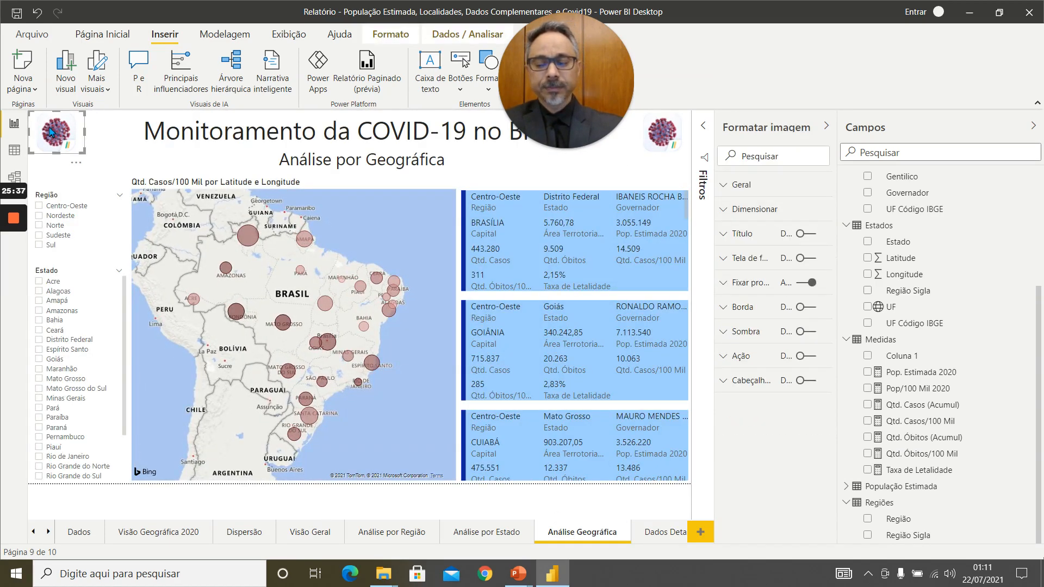
pyautogui.click(170, 133)
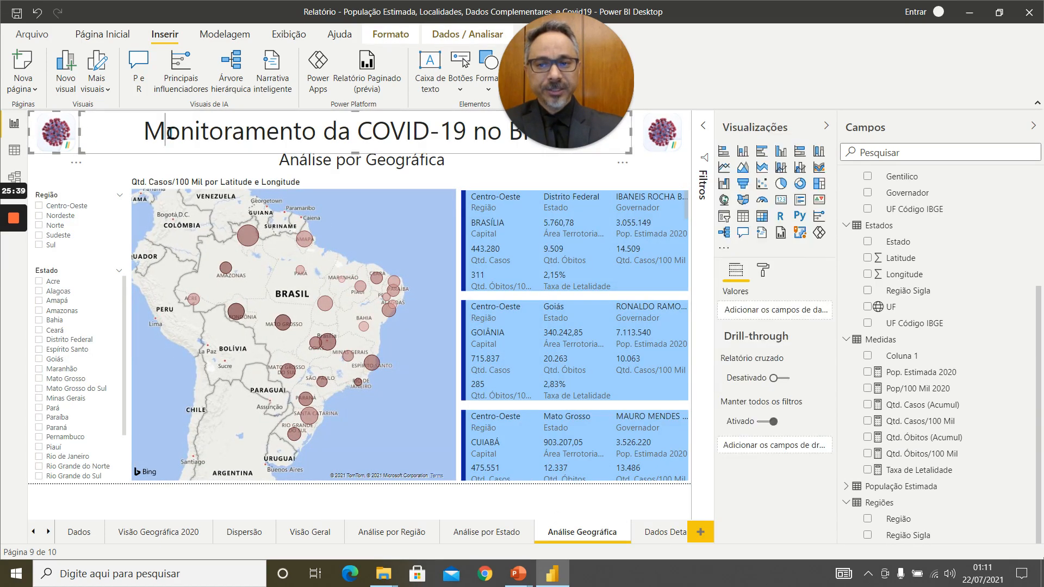
pyautogui.keyDown('ctrl'); pyautogui.click(299, 161); pyautogui.keyUp('ctrl')
pyautogui.keyDown('ctrl'); pyautogui.click(655, 140); pyautogui.keyUp('ctrl')
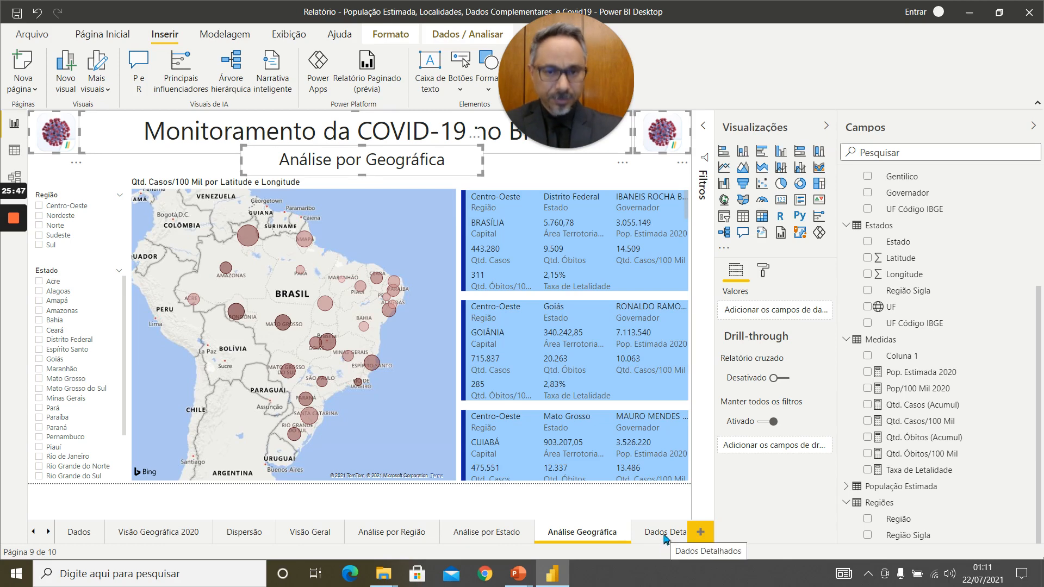
pyautogui.click(91, 226)
pyautogui.click(96, 301)
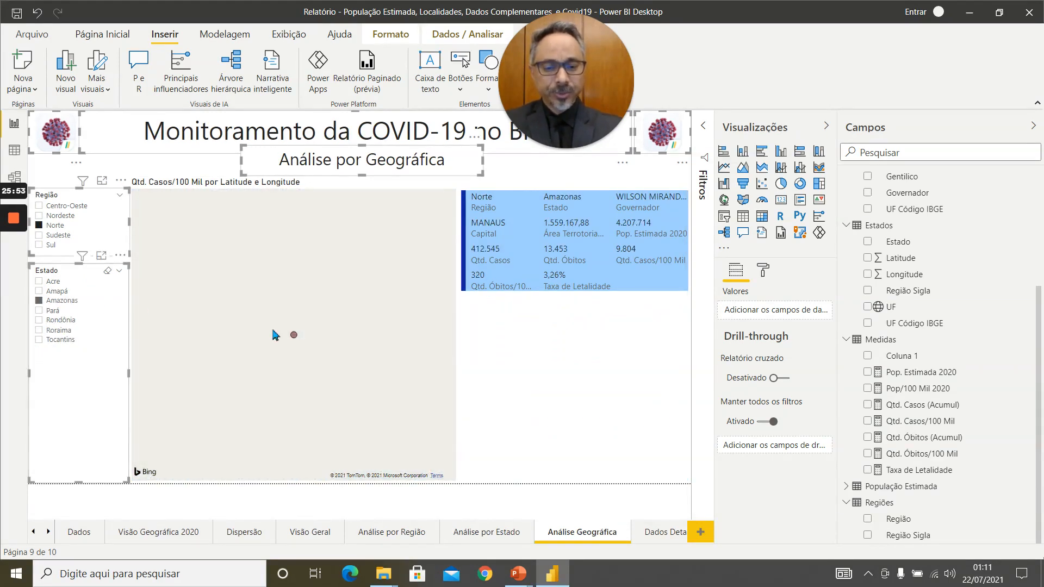
pyautogui.click(663, 533)
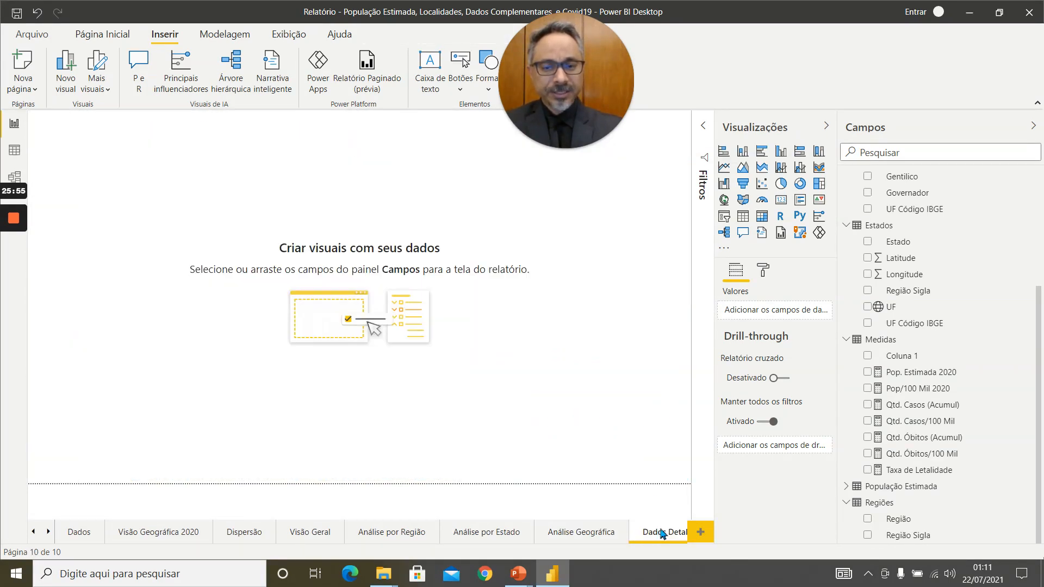
pyautogui.hotkey('ctrl', 'v')
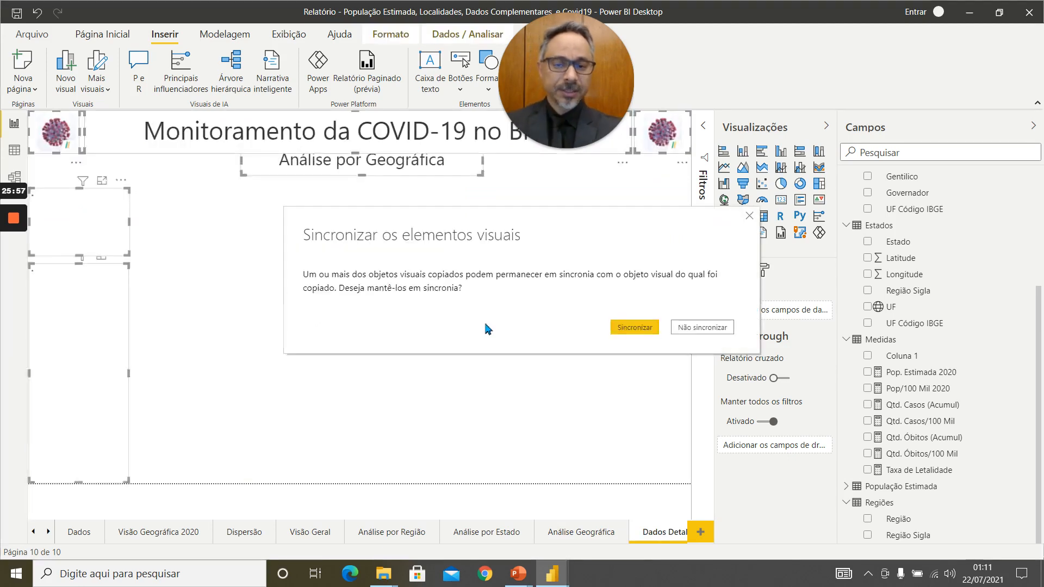
pyautogui.click(707, 327)
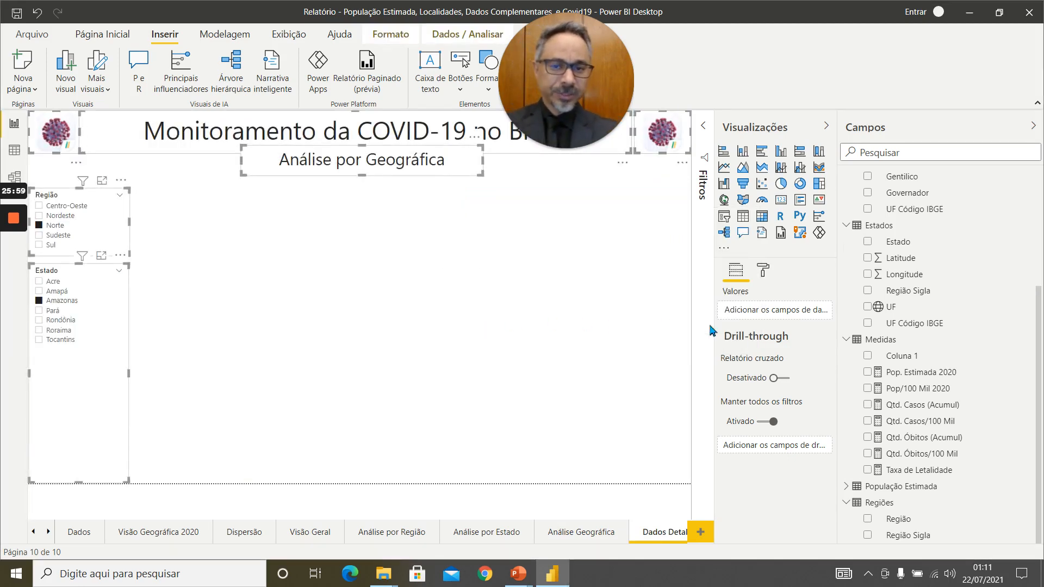
# Replace the subtitle text on the new page with "Dados Detalhados".
pyautogui.click(312, 340)
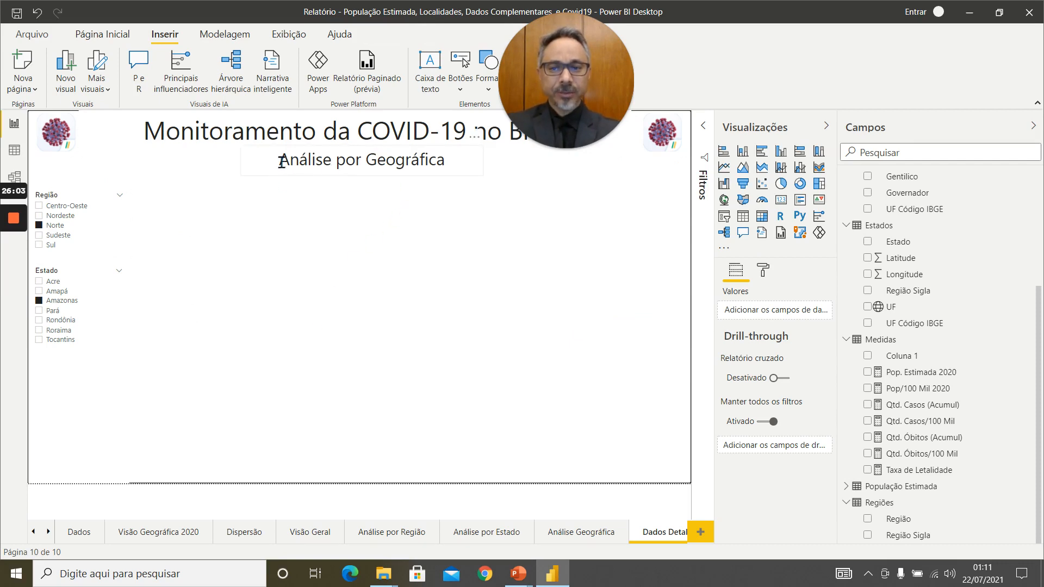
pyautogui.moveTo(282, 161); pyautogui.dragTo(463, 184)
pyautogui.write('Dados Deta')
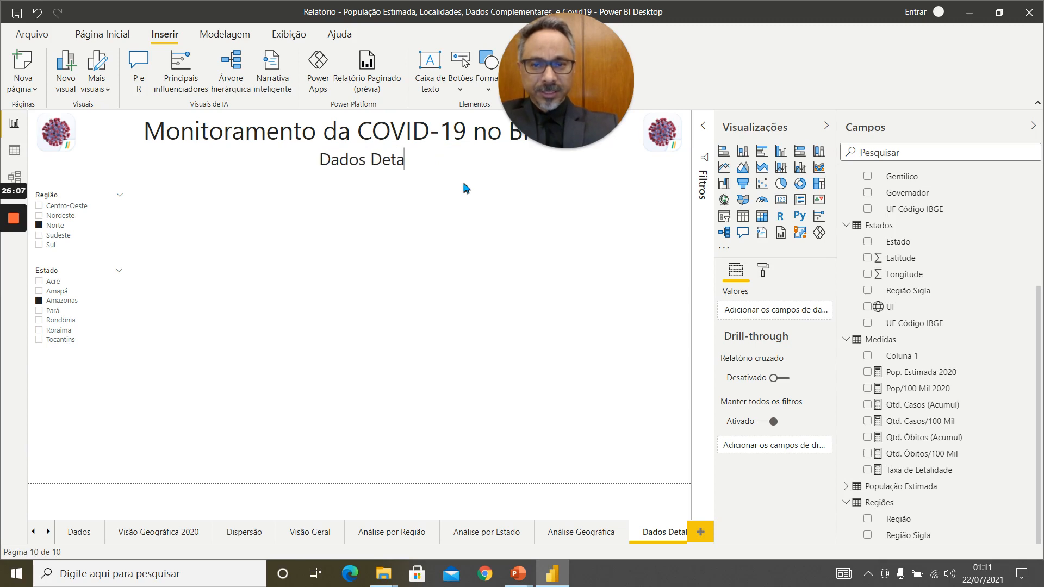
pyautogui.write('lhados')
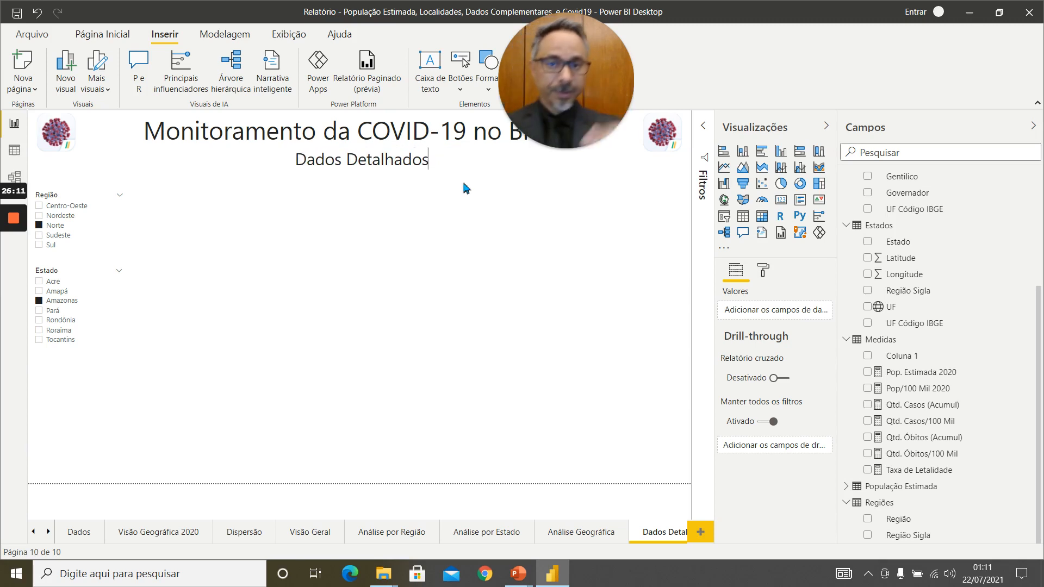
pyautogui.click(414, 197)
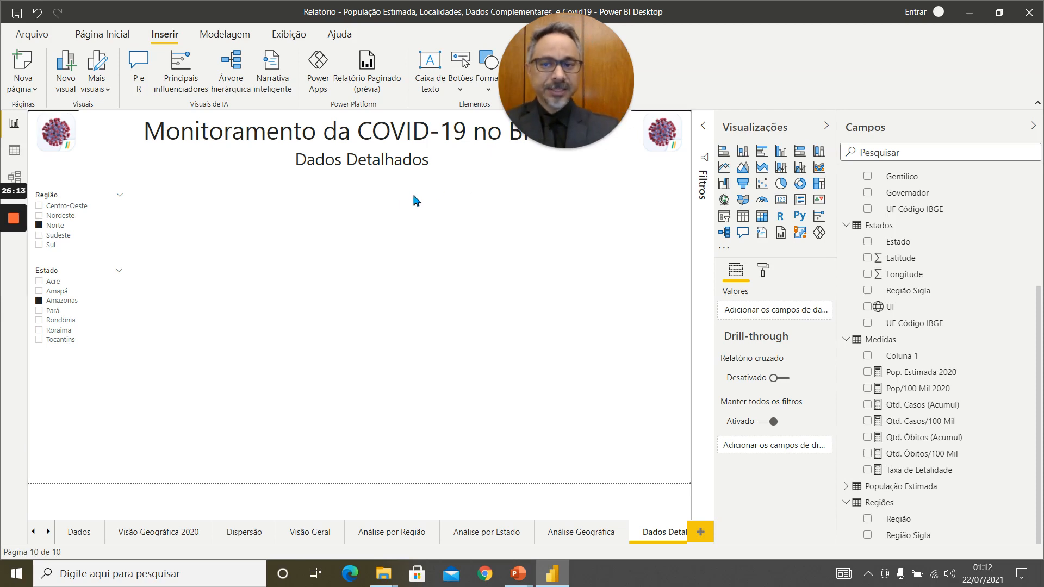
# Clear the selections in the page's Região and Estado slicers.
pyautogui.click(61, 236)
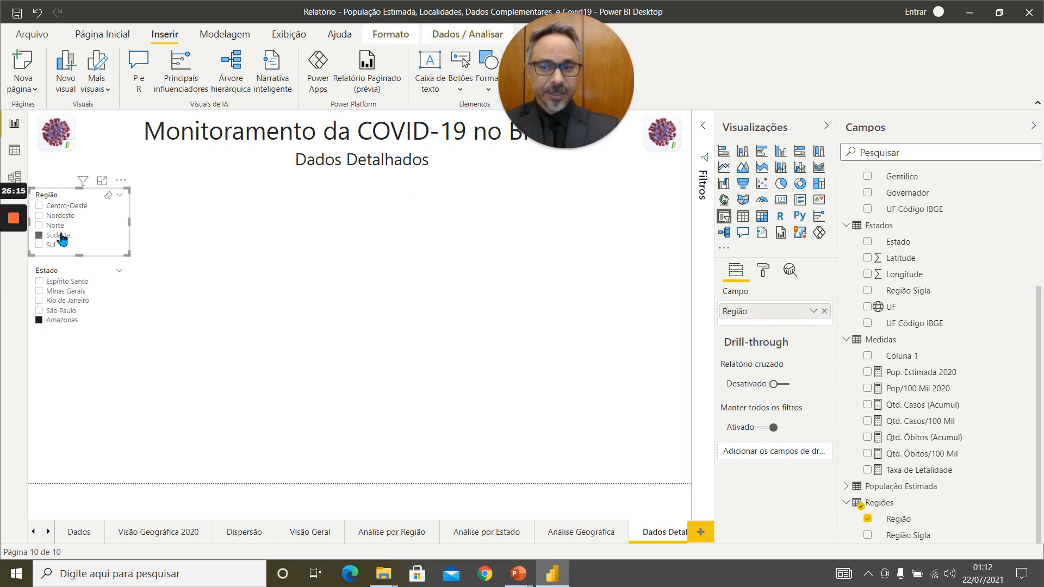
pyautogui.click(58, 236)
pyautogui.click(64, 313)
pyautogui.click(259, 304)
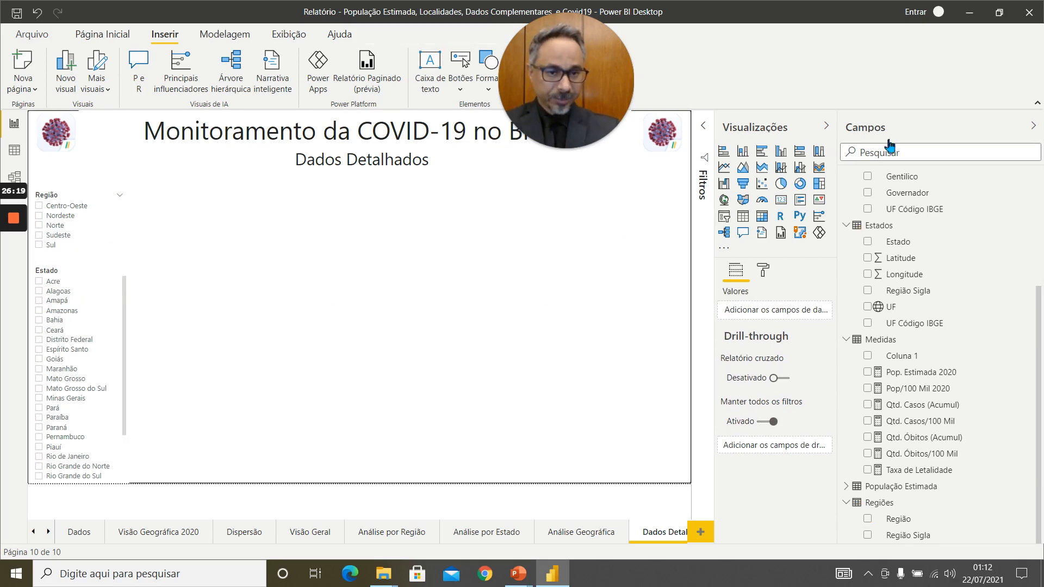
# Insert a table beside the slicers, extend its upper edge towards the subtitle, and add Região and Região Sigla from the Regiões table.
pyautogui.click(743, 219)
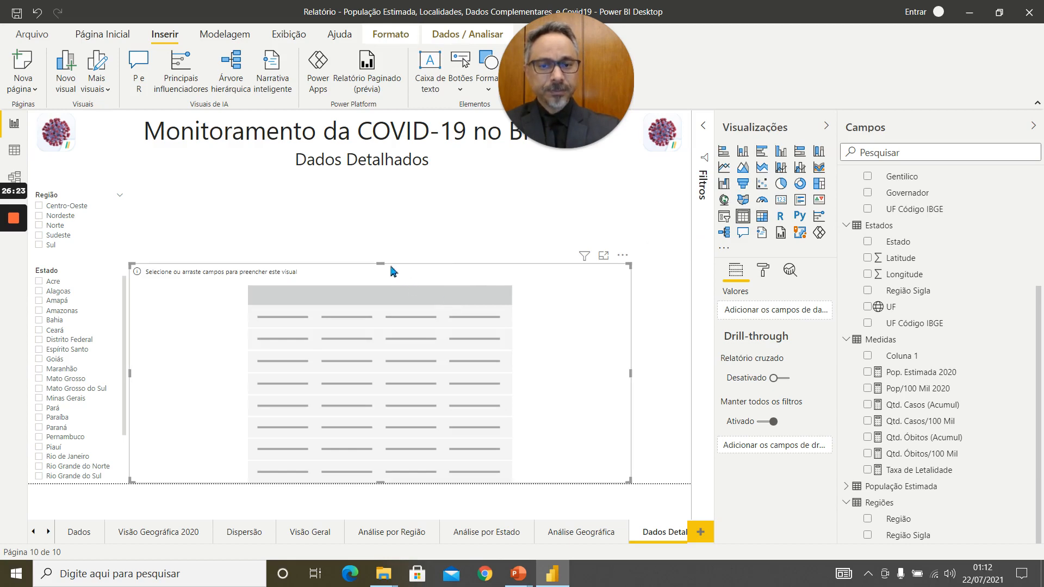
pyautogui.moveTo(380, 264); pyautogui.dragTo(384, 195)
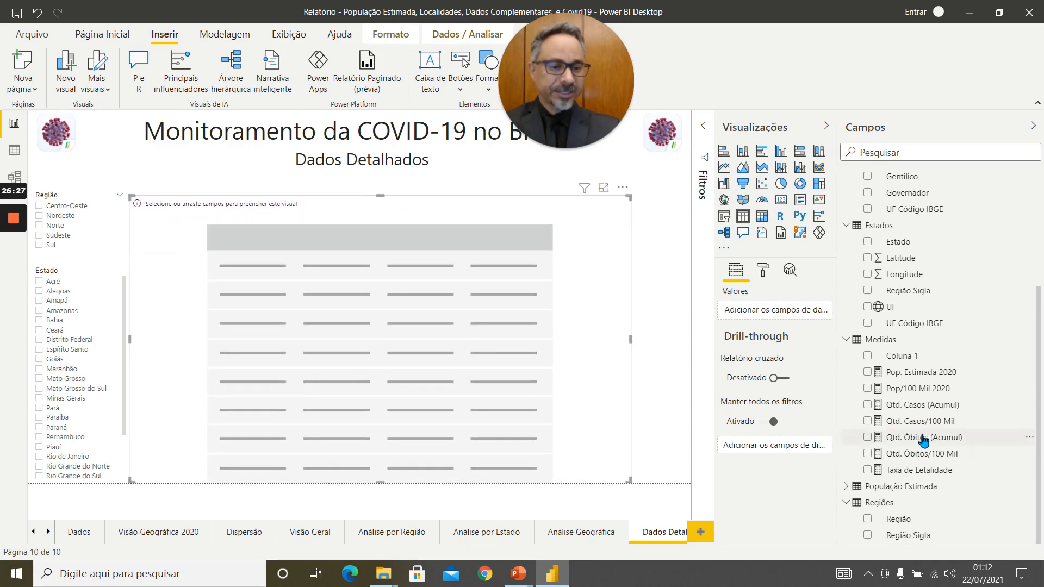
pyautogui.click(869, 520)
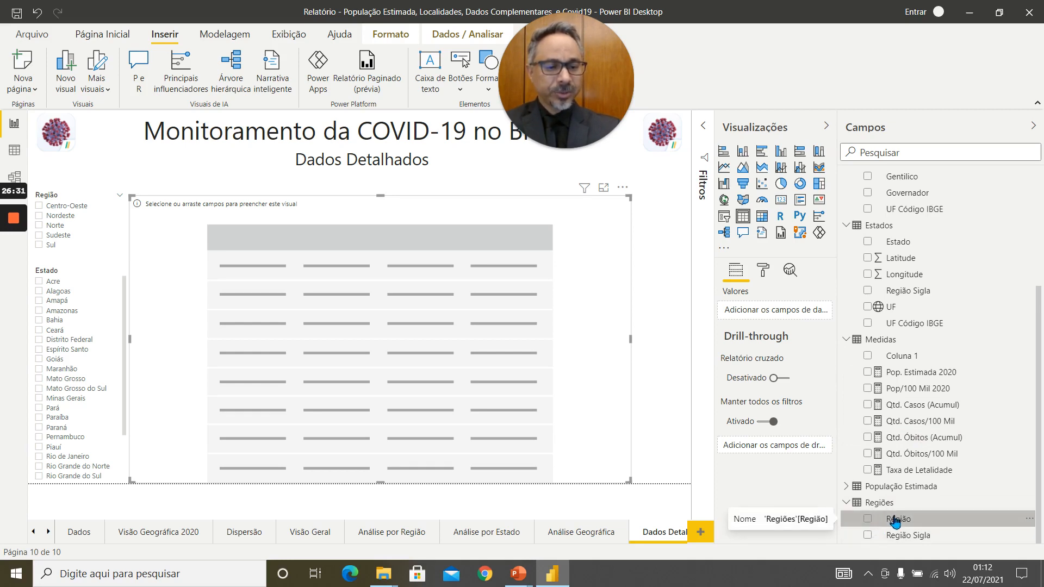
pyautogui.click(867, 518)
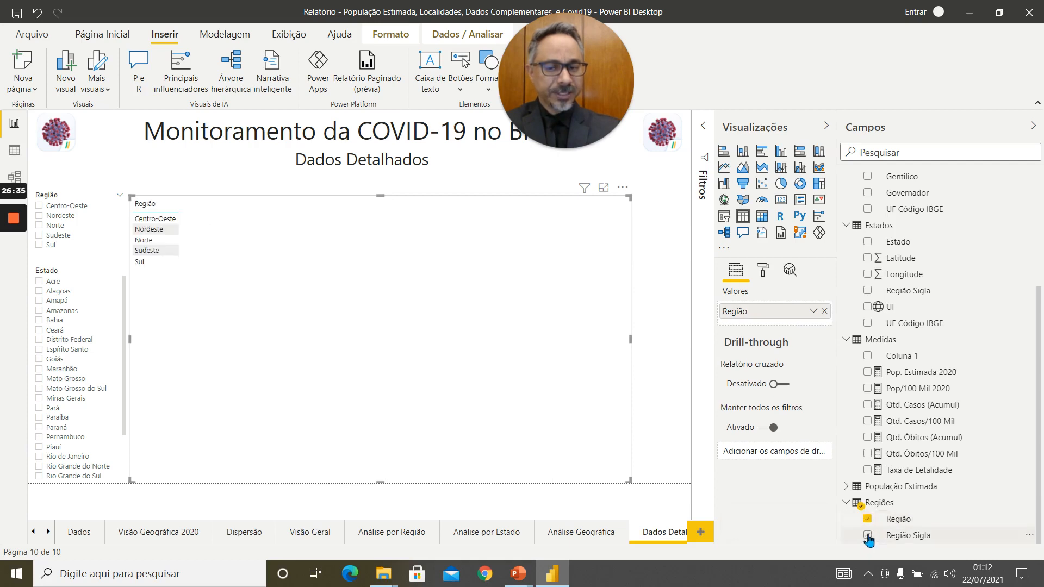
pyautogui.click(867, 536)
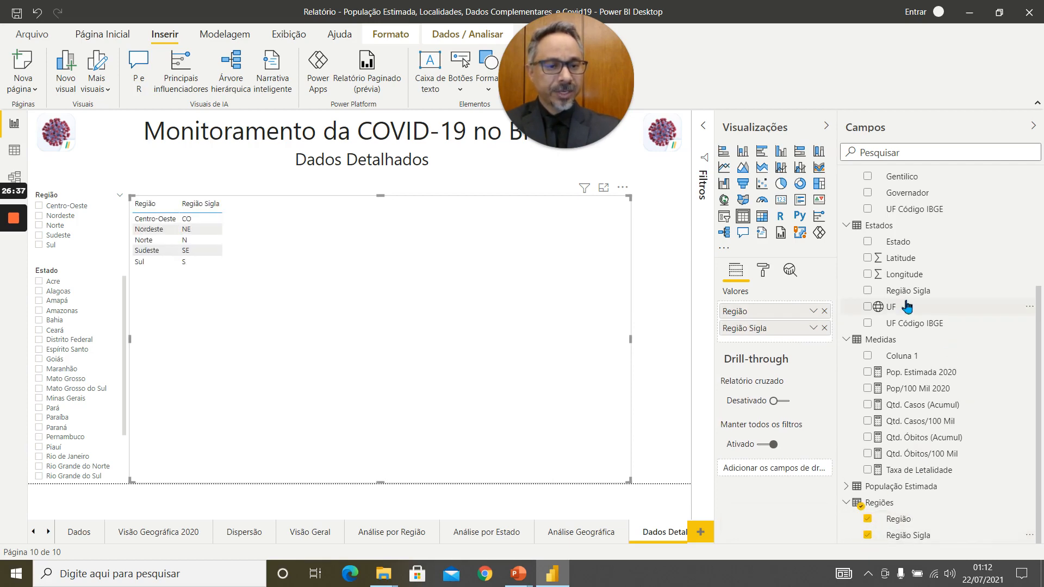
# Add Estado and Região Sigla from the Estados table and the Pop. Estimada 2020 measure to the table visual.
pyautogui.click(869, 243)
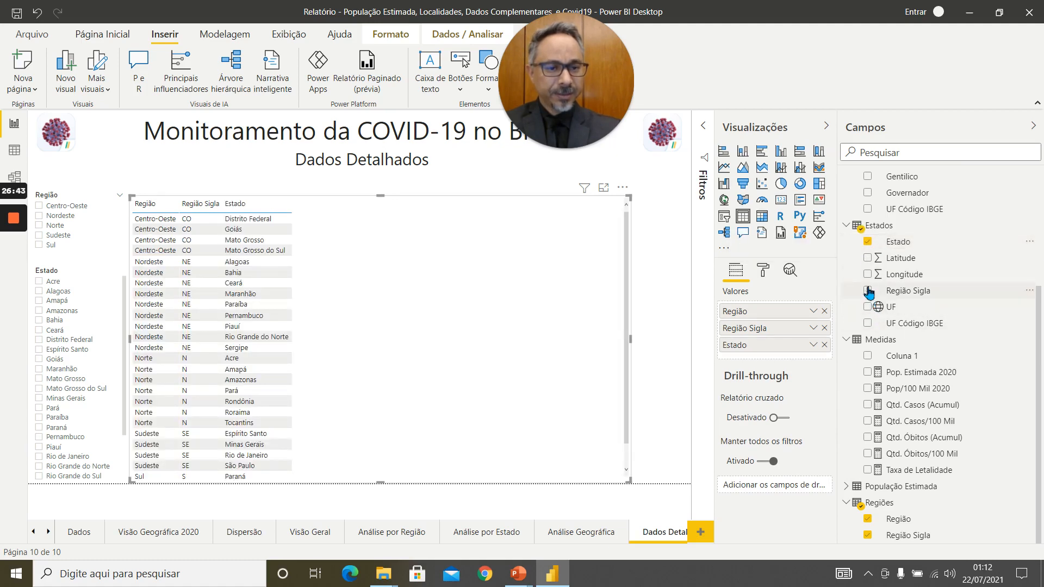
pyautogui.click(868, 291)
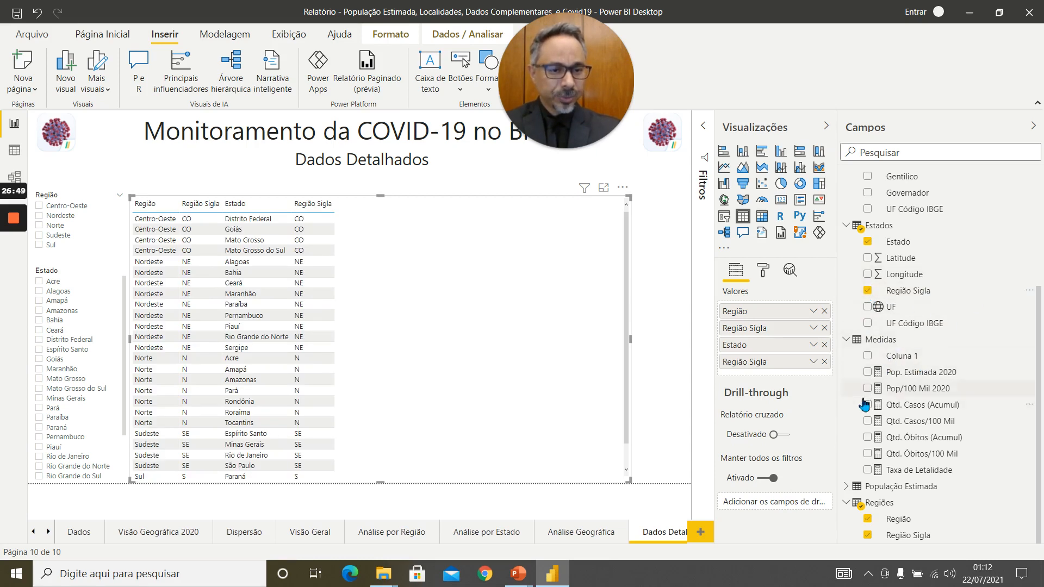
pyautogui.click(868, 372)
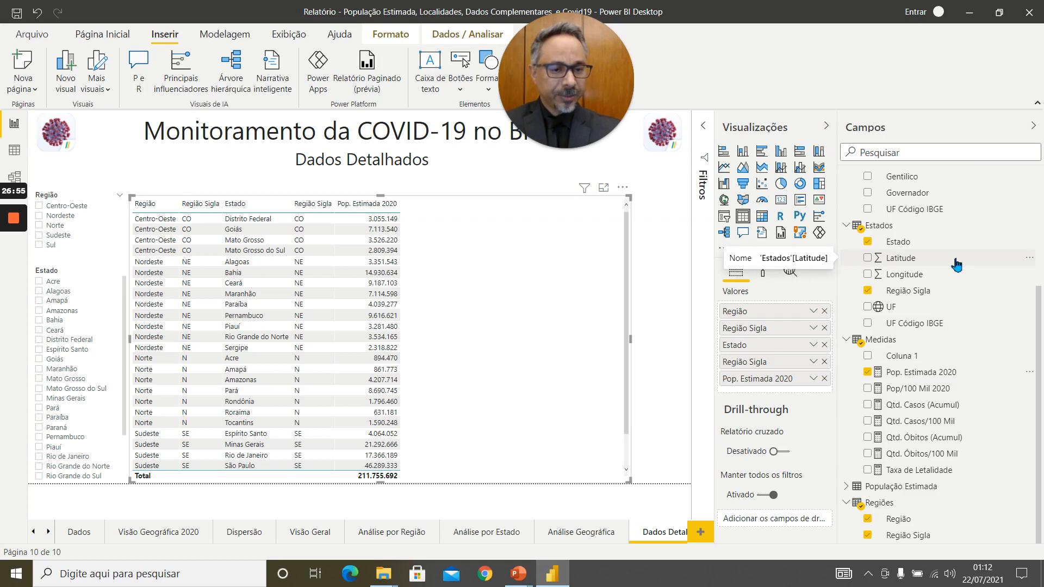
# Add Área Terrotorial (KM2), Governador, Gentílico and Capital to the table and place Governador directly before Pop. Estimada 2020.
pyautogui.scroll(3, 957, 265)
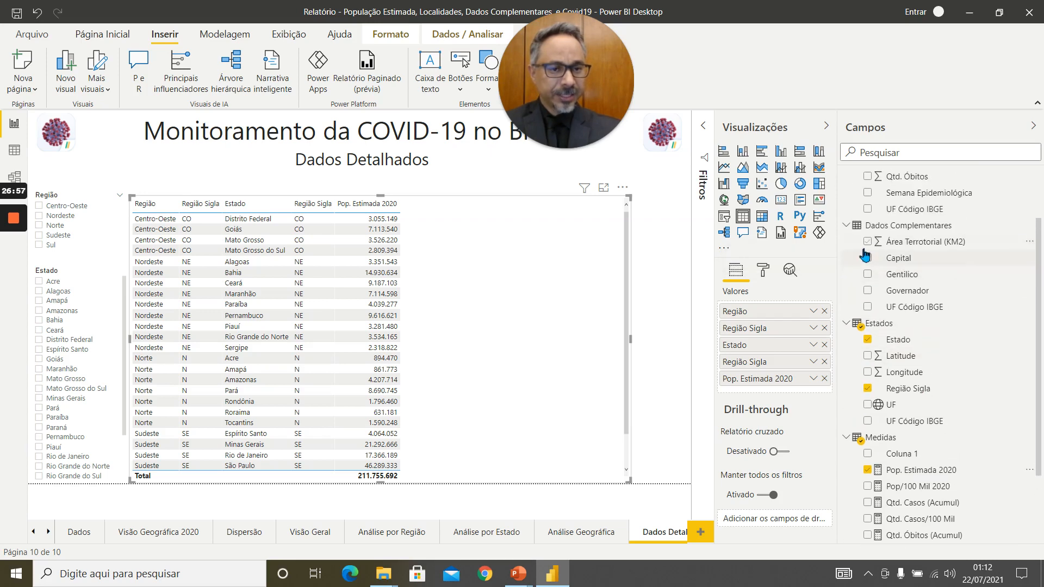
pyautogui.click(869, 242)
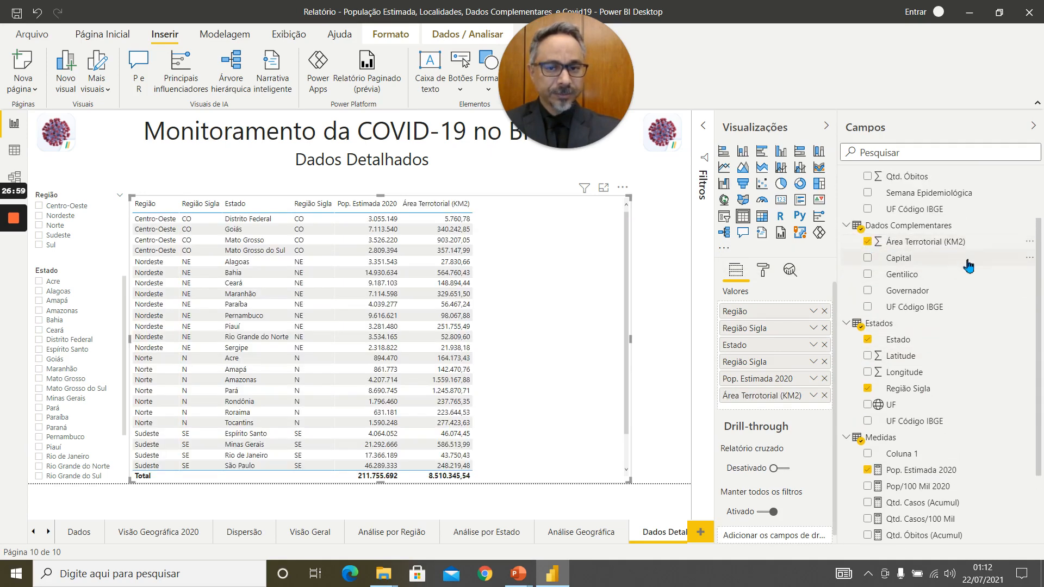
pyautogui.click(870, 291)
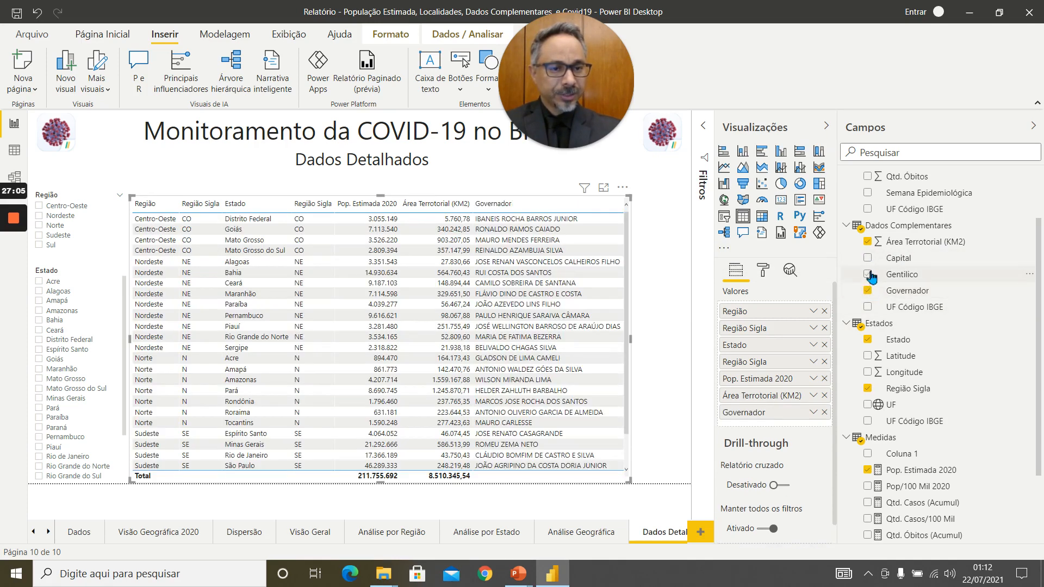
pyautogui.click(869, 275)
pyautogui.click(869, 259)
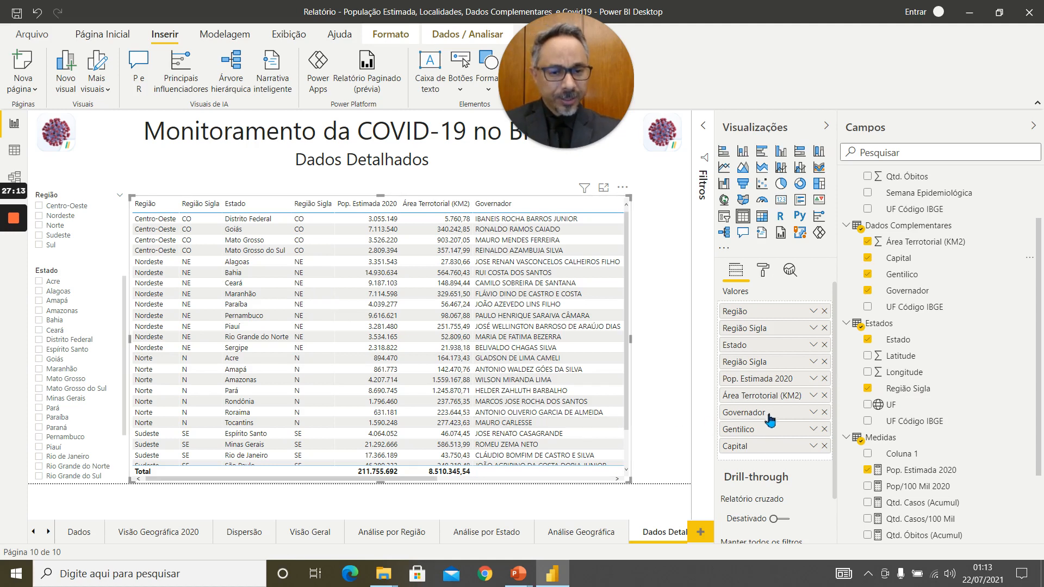
pyautogui.moveTo(762, 417); pyautogui.dragTo(763, 374)
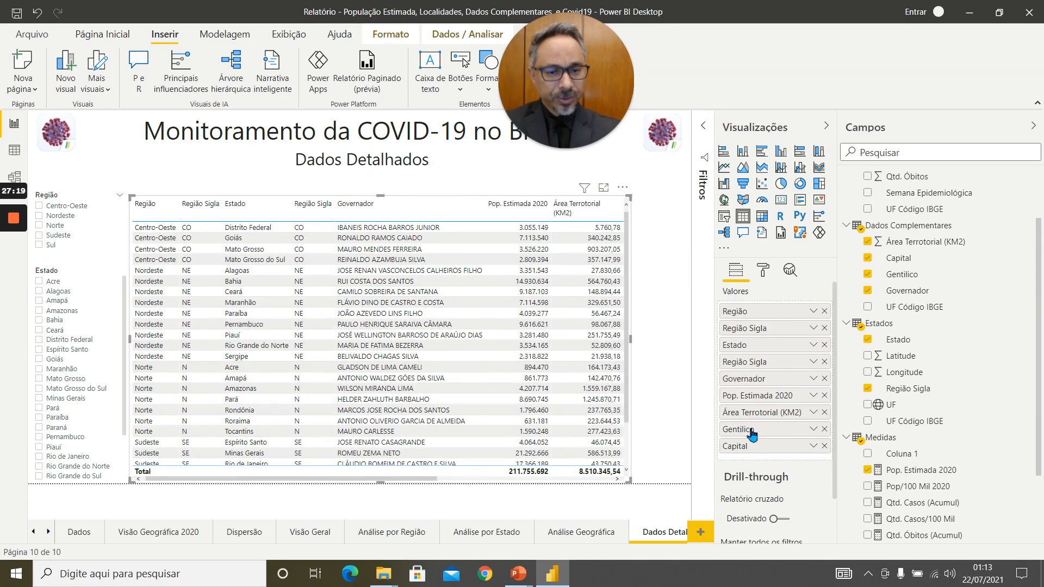
# Reorder the table's fields so that Gentílico and Capital follow Governador, directly before Pop. Estimada 2020.
pyautogui.moveTo(753, 431); pyautogui.dragTo(754, 395)
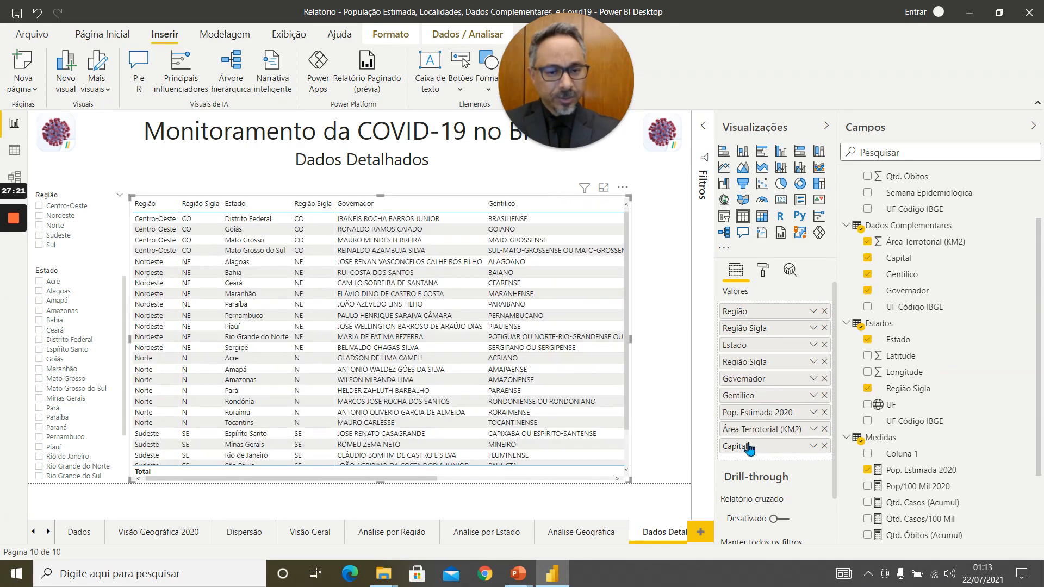
pyautogui.moveTo(749, 447); pyautogui.dragTo(751, 405)
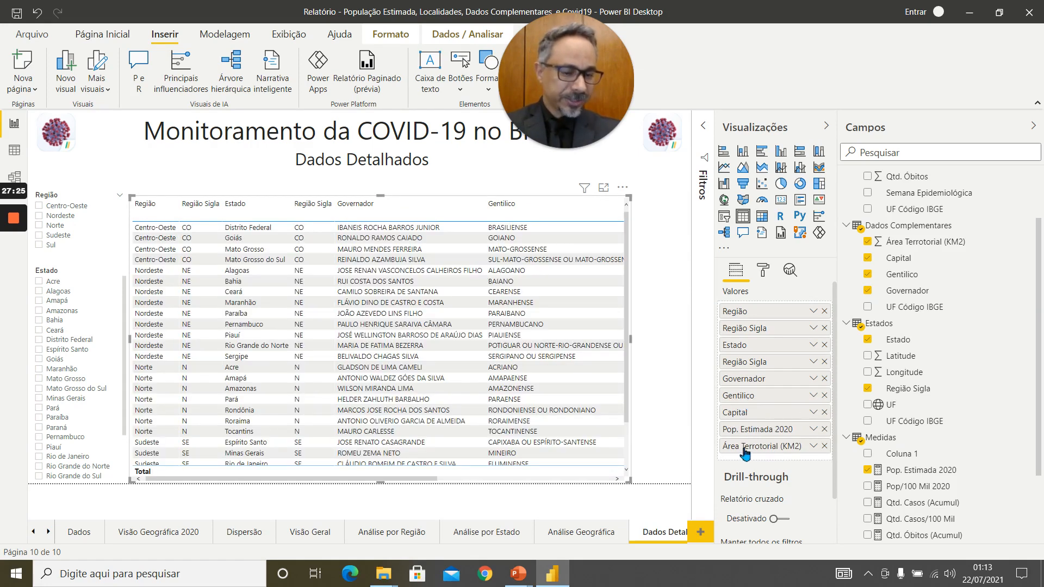
# Add Qtd. Casos, Qtd. Óbitos and the measures Qtd. Casos/100 Mil, Qtd. Óbitos/100 Mil and Taxa de Letalidade to the table.
pyautogui.scroll(3, 1006, 255)
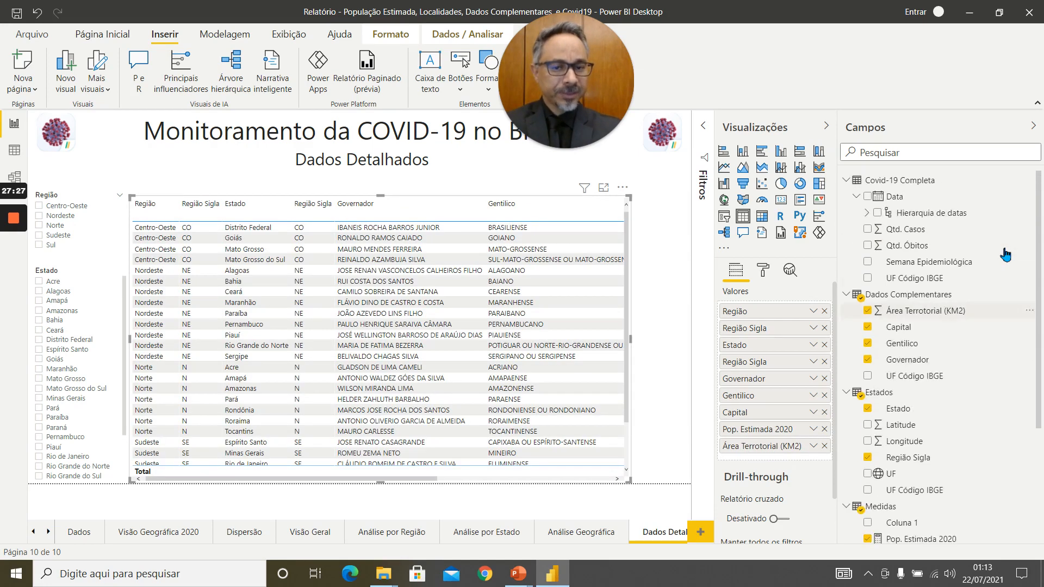
pyautogui.scroll(-3, 1006, 255)
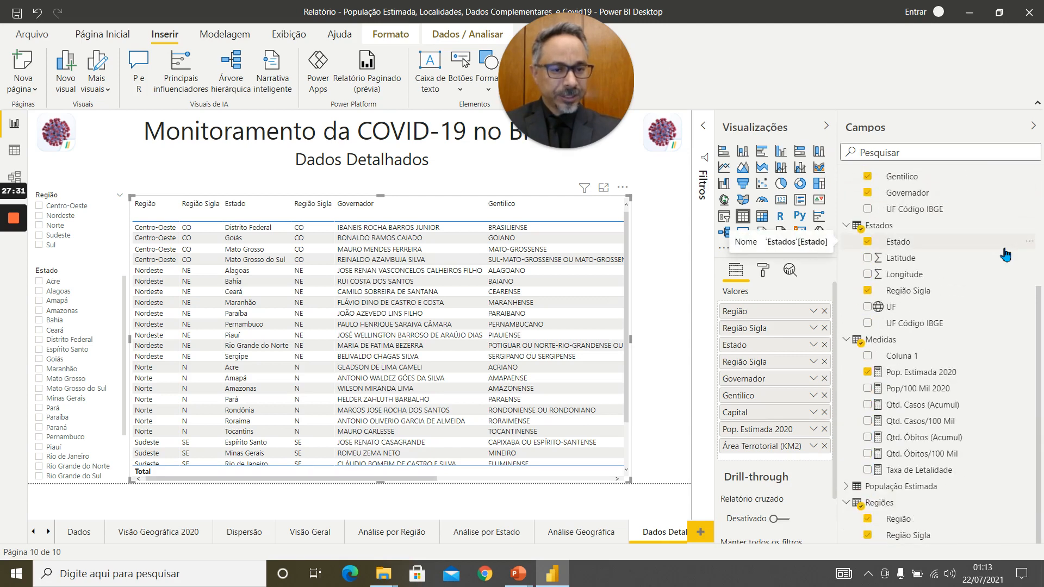
pyautogui.scroll(3, 1006, 255)
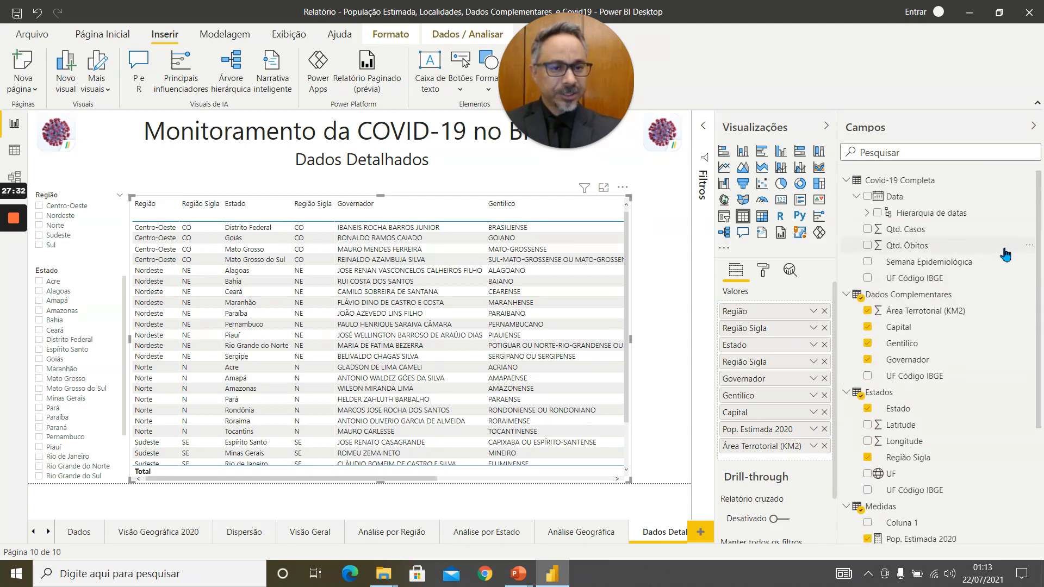
pyautogui.click(868, 229)
pyautogui.click(868, 245)
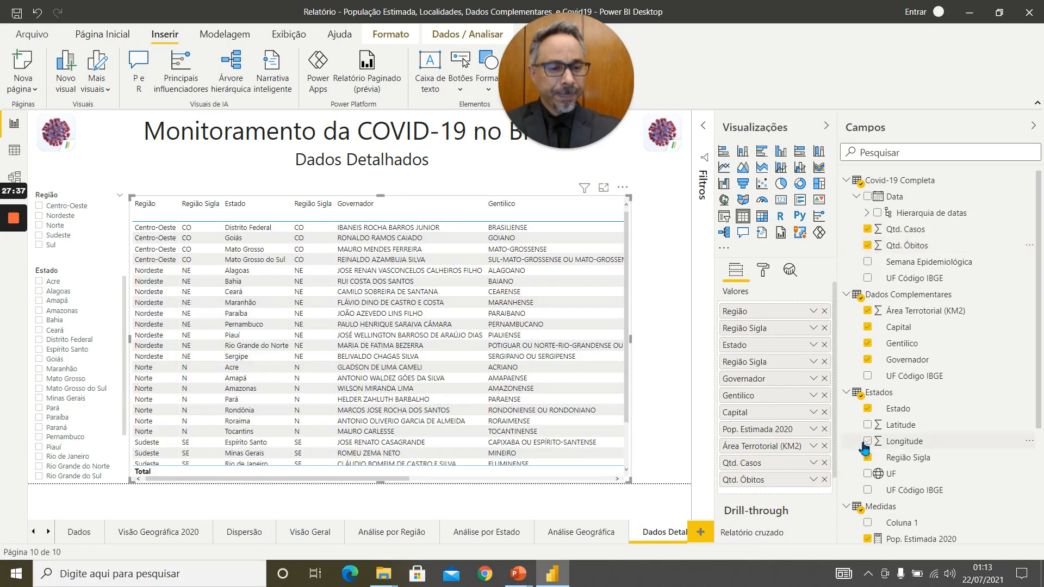
pyautogui.scroll(-3, 865, 449)
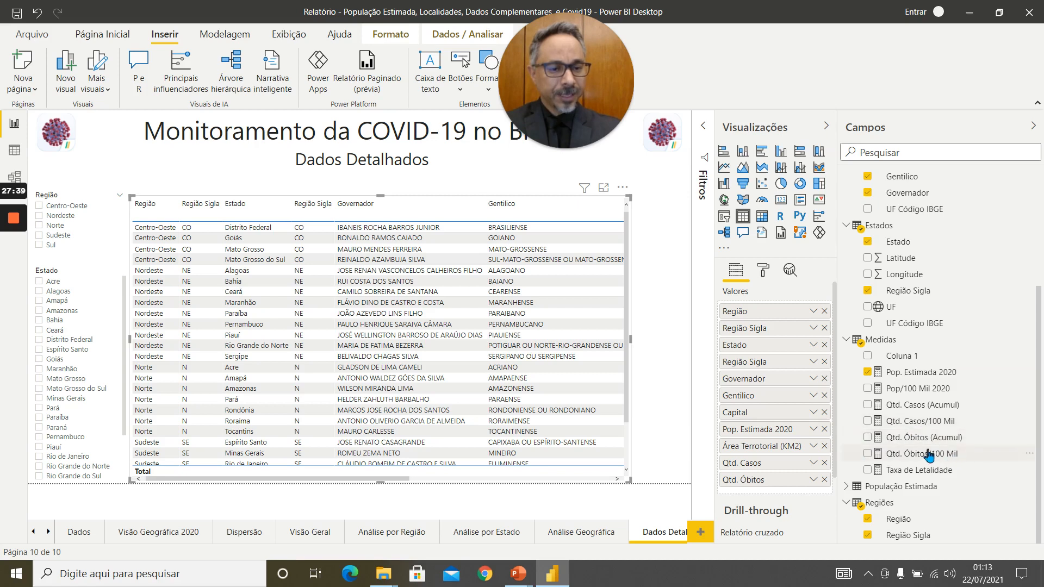
pyautogui.click(870, 427)
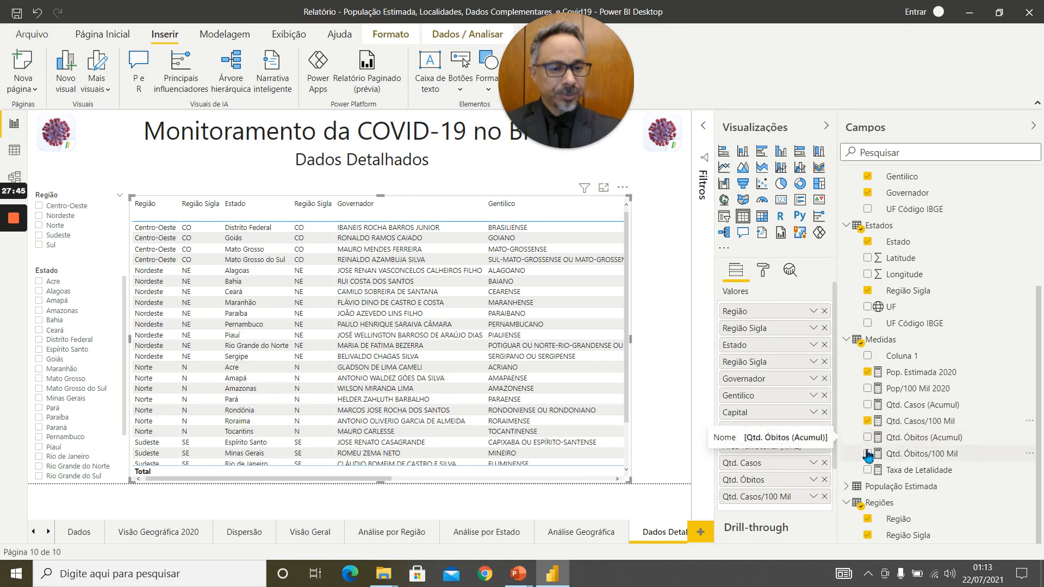
pyautogui.click(868, 453)
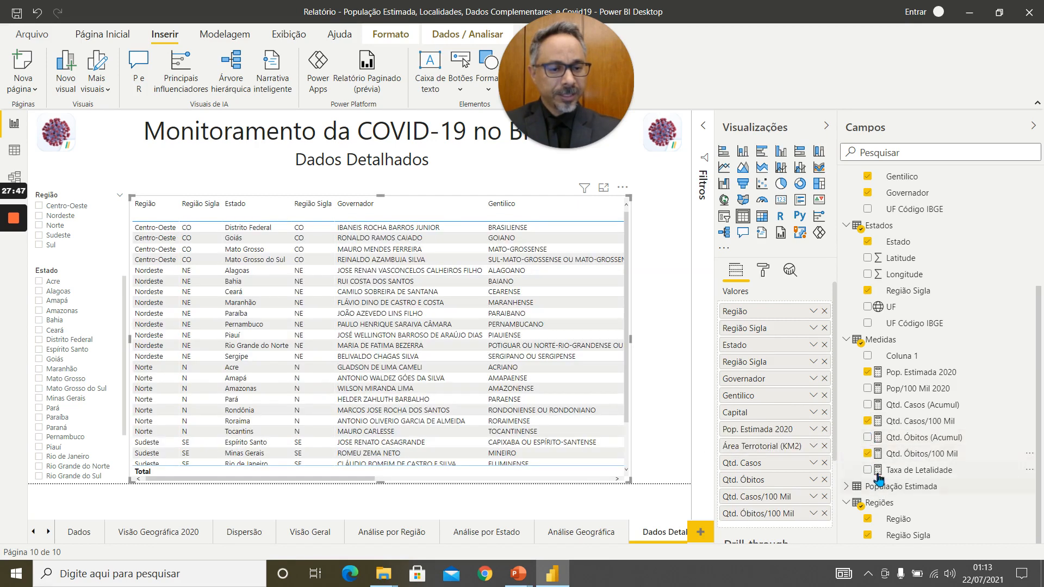
pyautogui.click(868, 470)
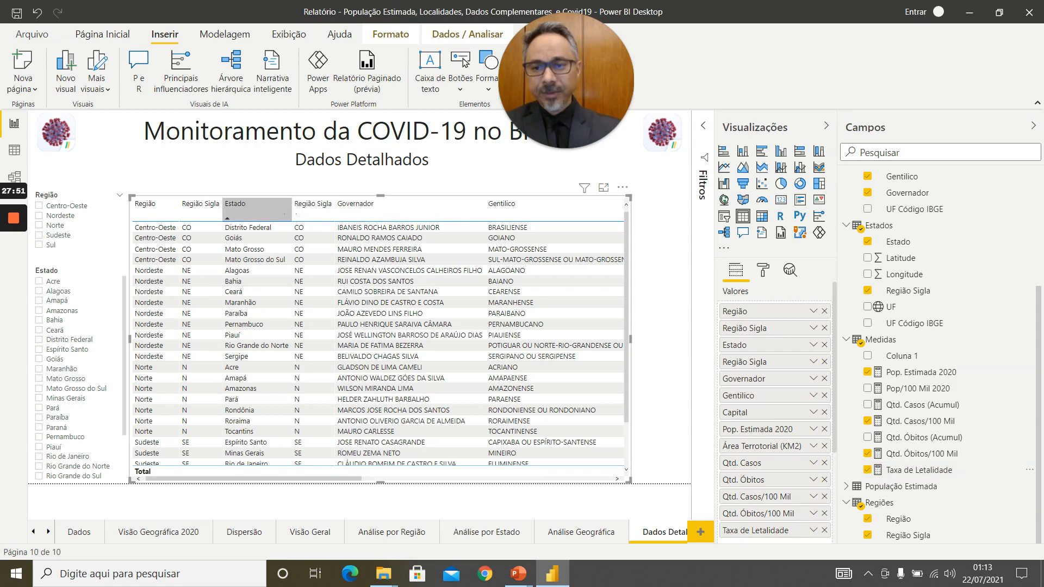
# Narrow the table's Região, Estado, Governador, Gentílico and Capital columns so that longer text wraps.
pyautogui.moveTo(179, 207); pyautogui.dragTo(171, 208)
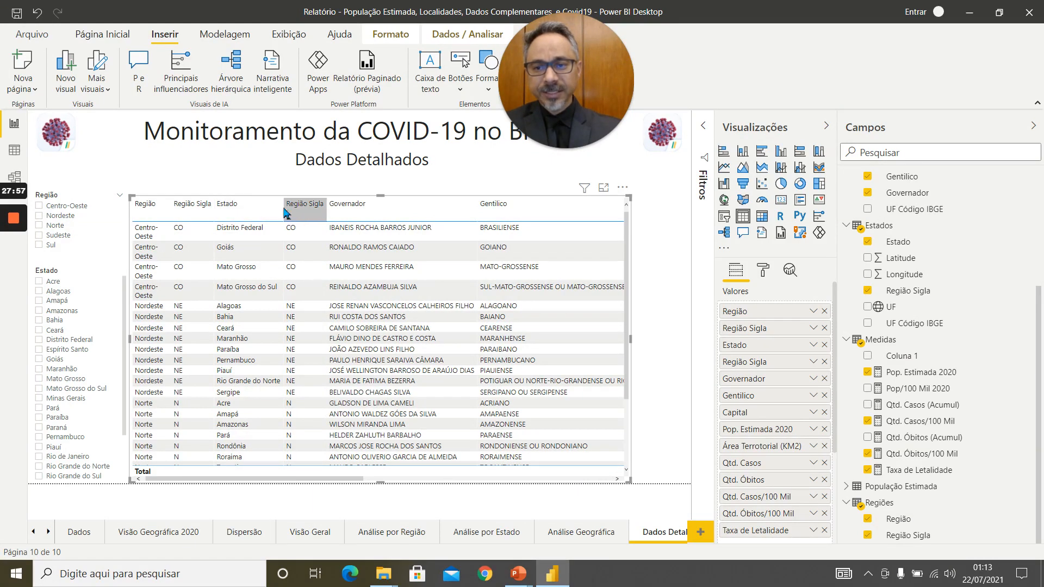
pyautogui.moveTo(285, 211); pyautogui.dragTo(260, 211)
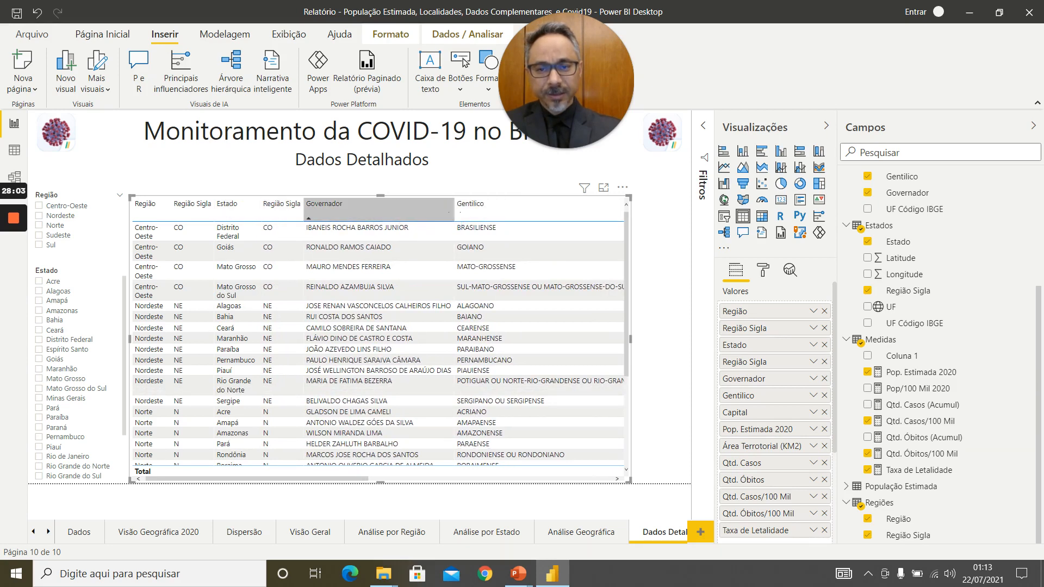
pyautogui.moveTo(453, 211); pyautogui.dragTo(381, 211)
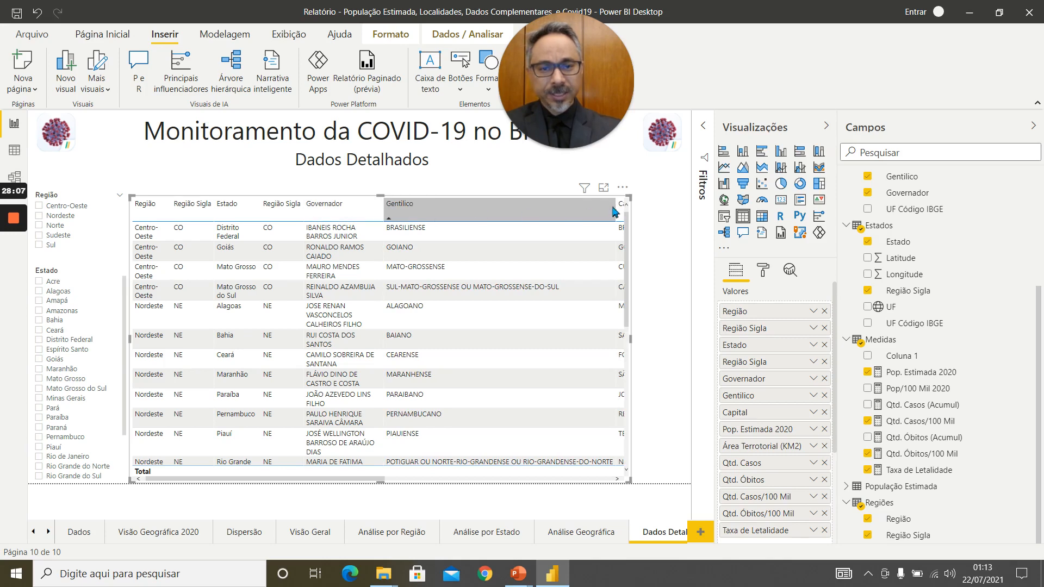
pyautogui.moveTo(616, 211); pyautogui.dragTo(455, 211)
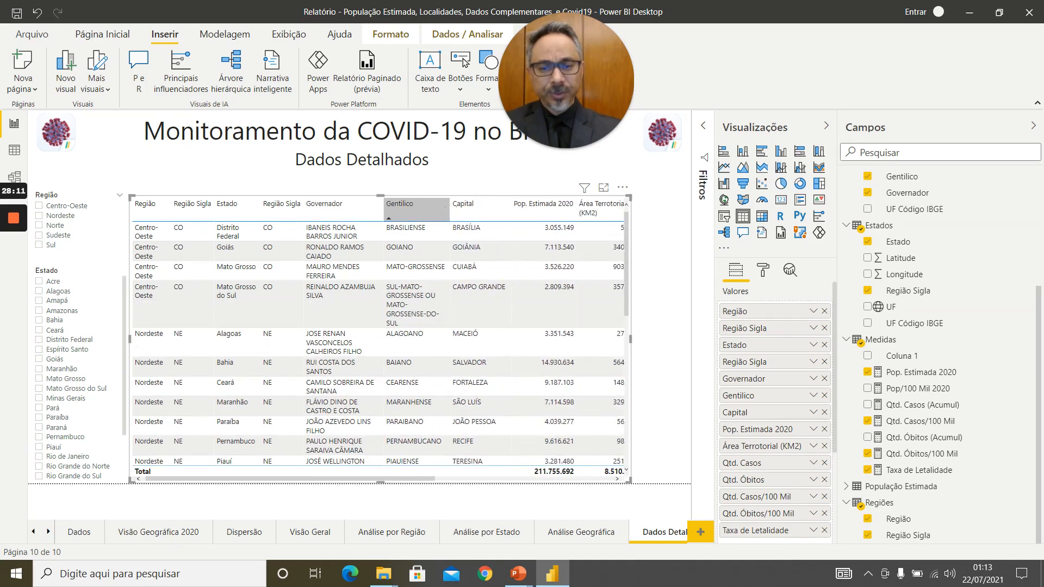
pyautogui.moveTo(456, 211); pyautogui.dragTo(466, 211)
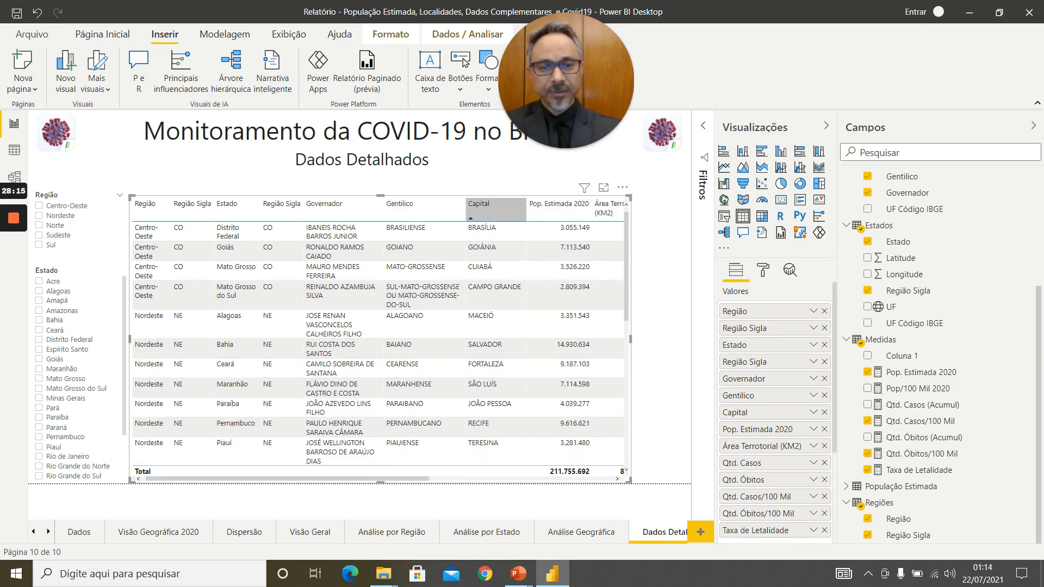
pyautogui.moveTo(527, 207); pyautogui.dragTo(523, 211)
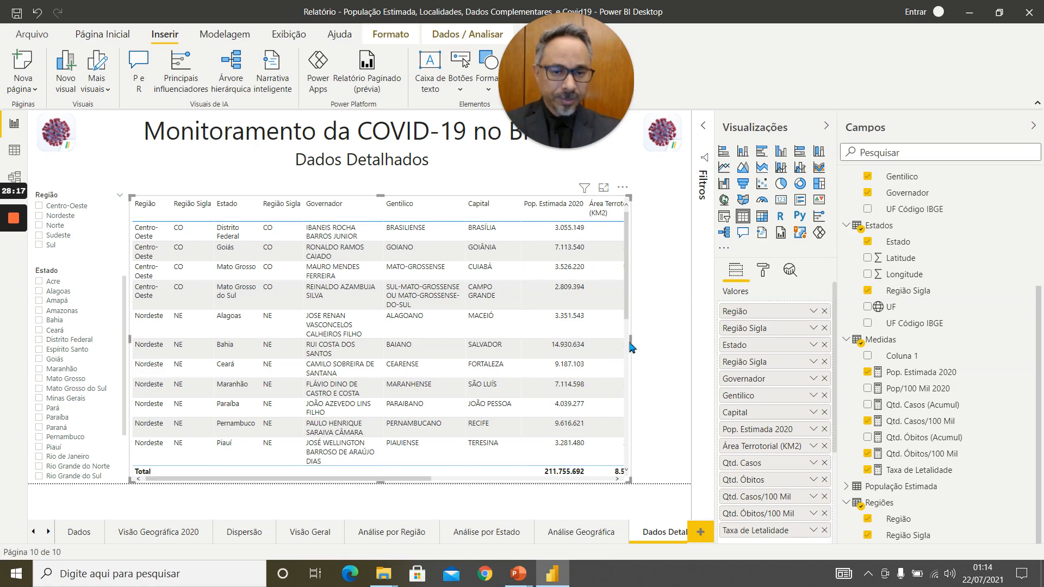
# Widen the table visual to the page's right edge and narrow its Área Terrotorial (KM2), Pop. Estimada 2020 and Qtd. Casos columns.
pyautogui.moveTo(631, 338); pyautogui.dragTo(712, 346)
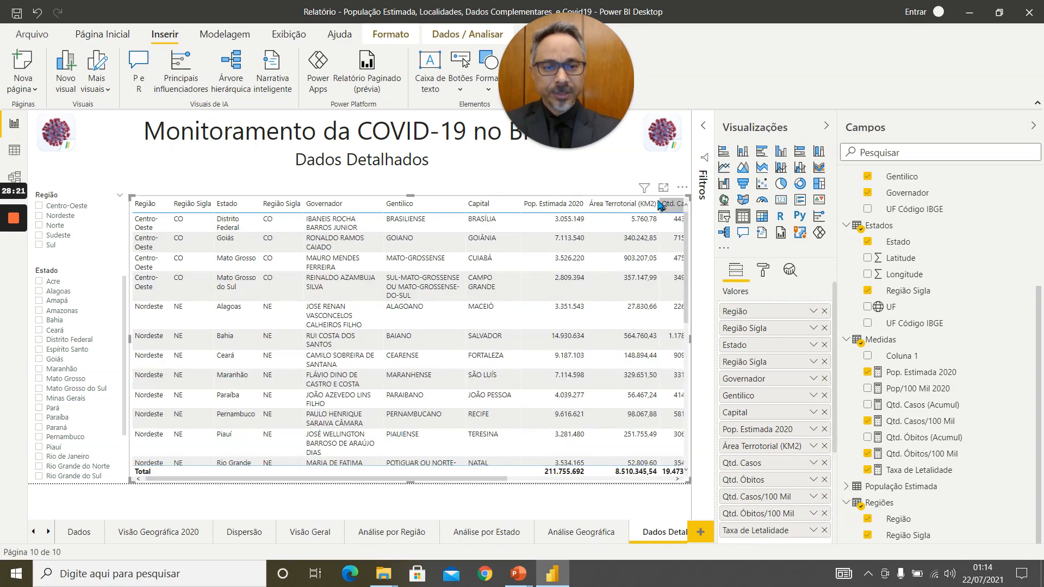
pyautogui.moveTo(660, 205); pyautogui.dragTo(648, 206)
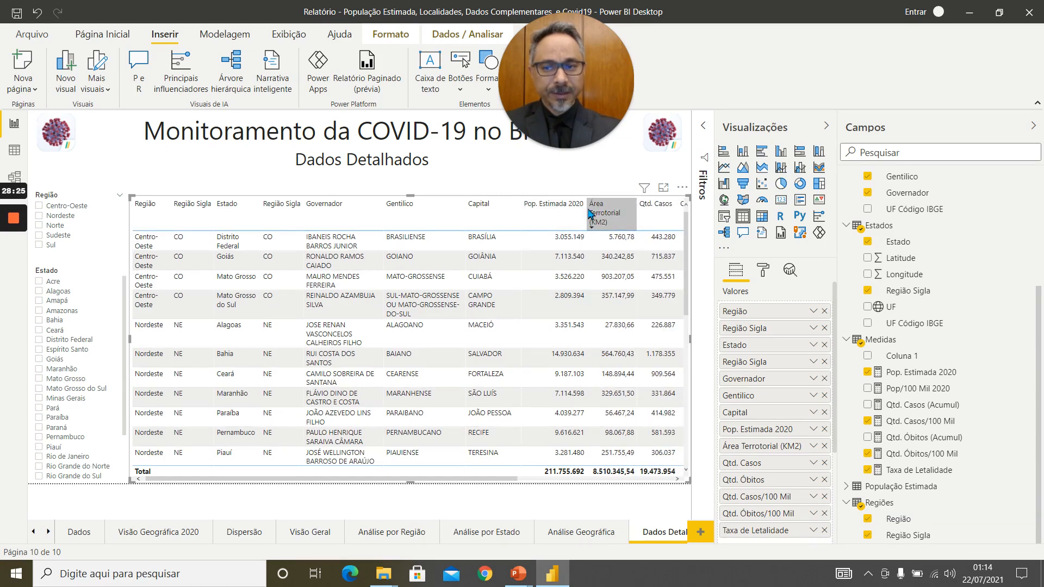
pyautogui.moveTo(589, 215); pyautogui.dragTo(566, 215)
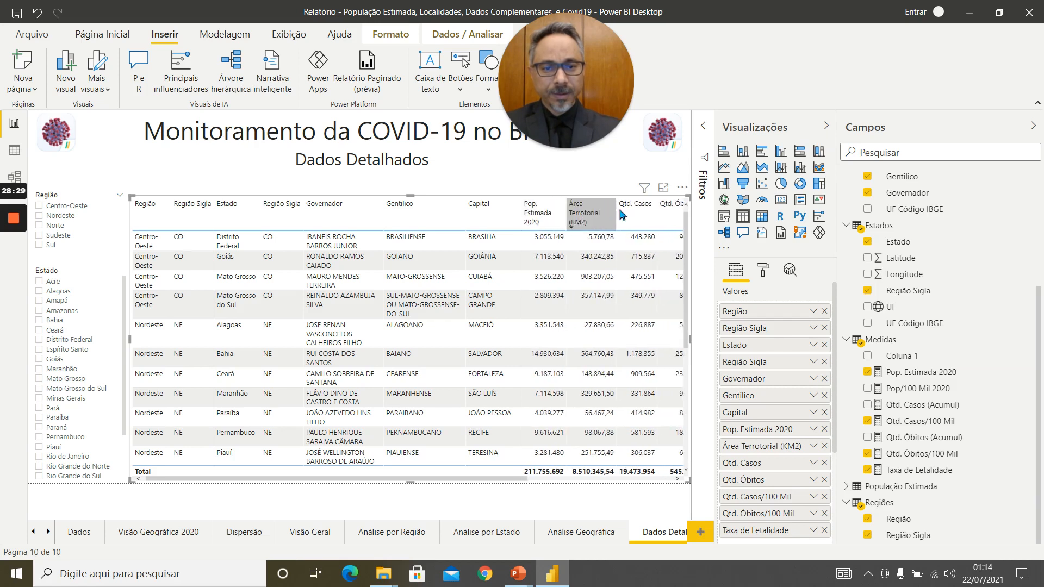
pyautogui.moveTo(656, 218); pyautogui.dragTo(650, 215)
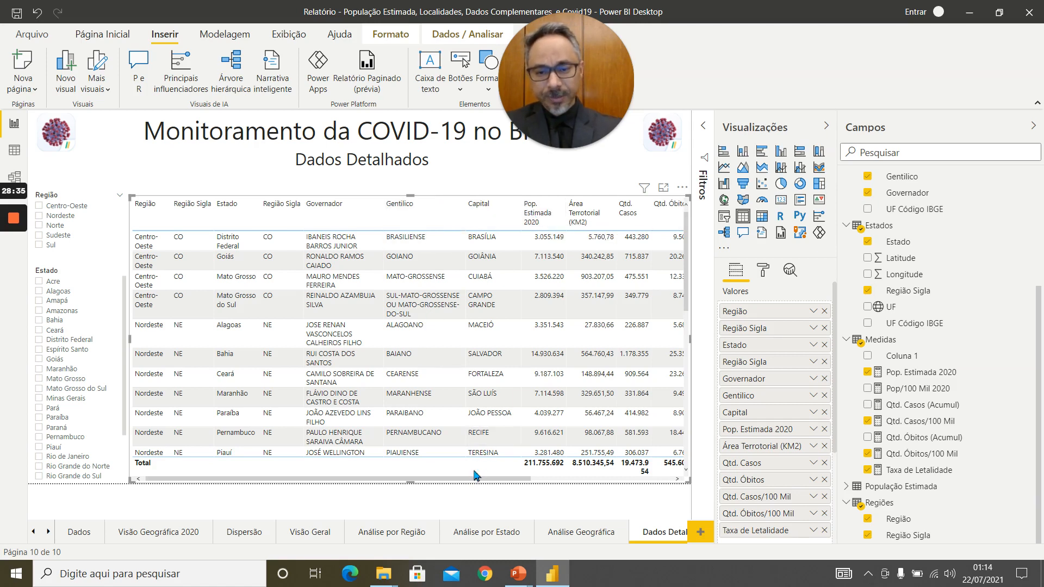
pyautogui.moveTo(472, 481); pyautogui.dragTo(338, 481)
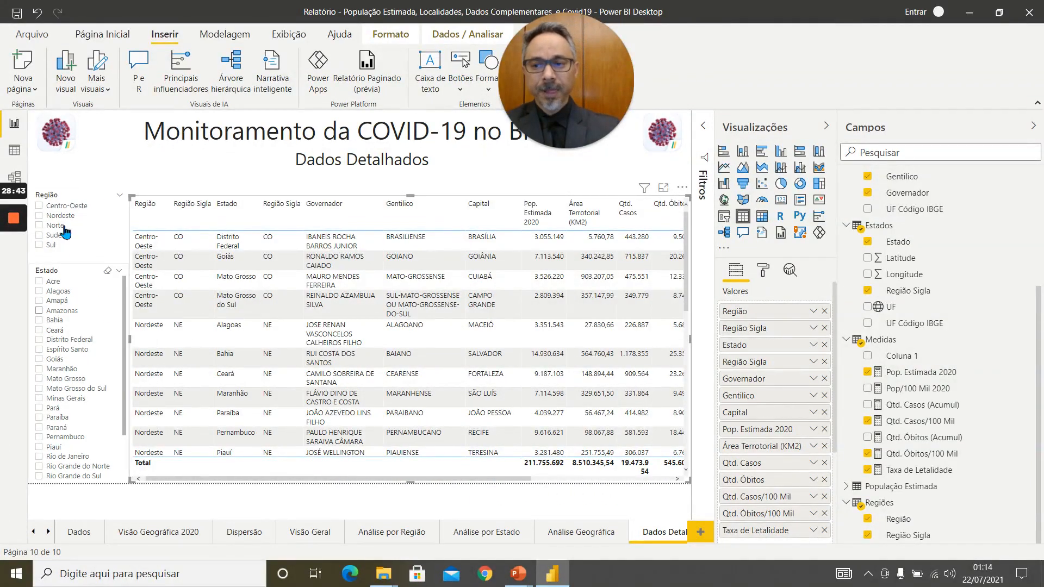
# Test the Região slicer on the detailed table with Centro-Oeste, and leave the page filtered to Nordeste.
pyautogui.click(50, 207)
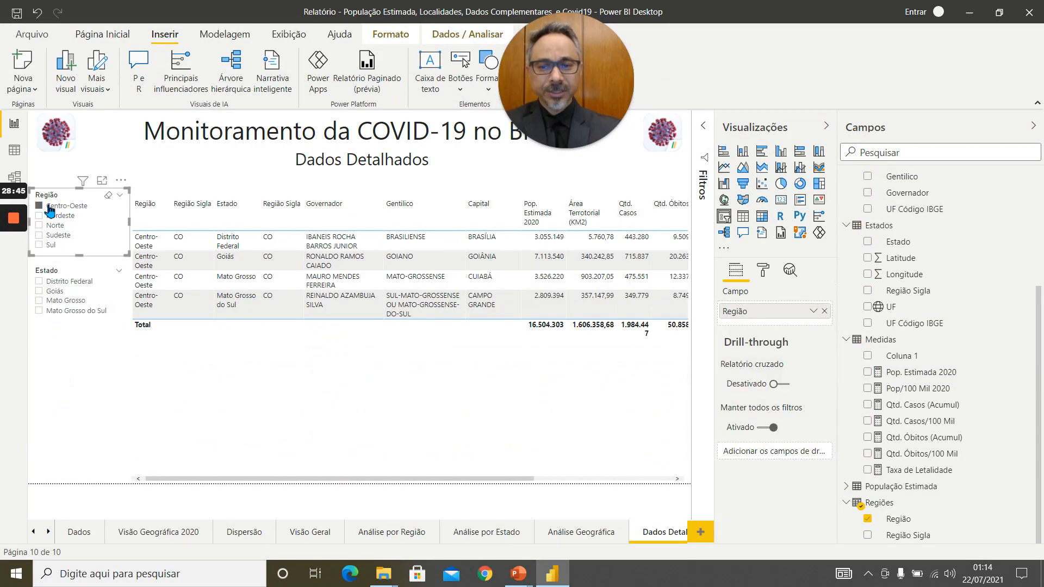
pyautogui.click(50, 207)
pyautogui.click(44, 216)
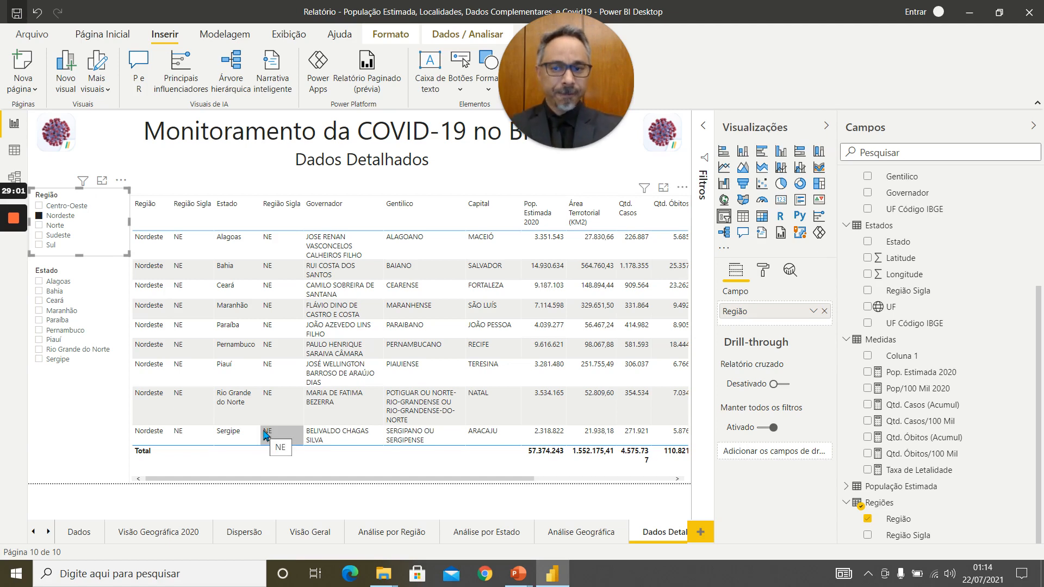
# Review the Visão Geral, Análise por Região and Análise por Estado report pages.
pyautogui.click(311, 537)
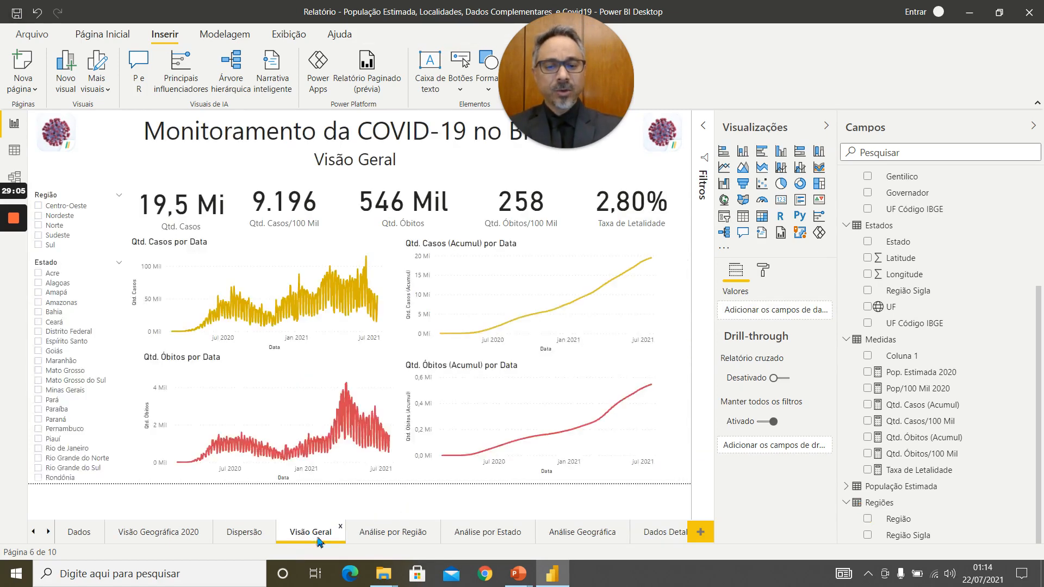
pyautogui.click(382, 536)
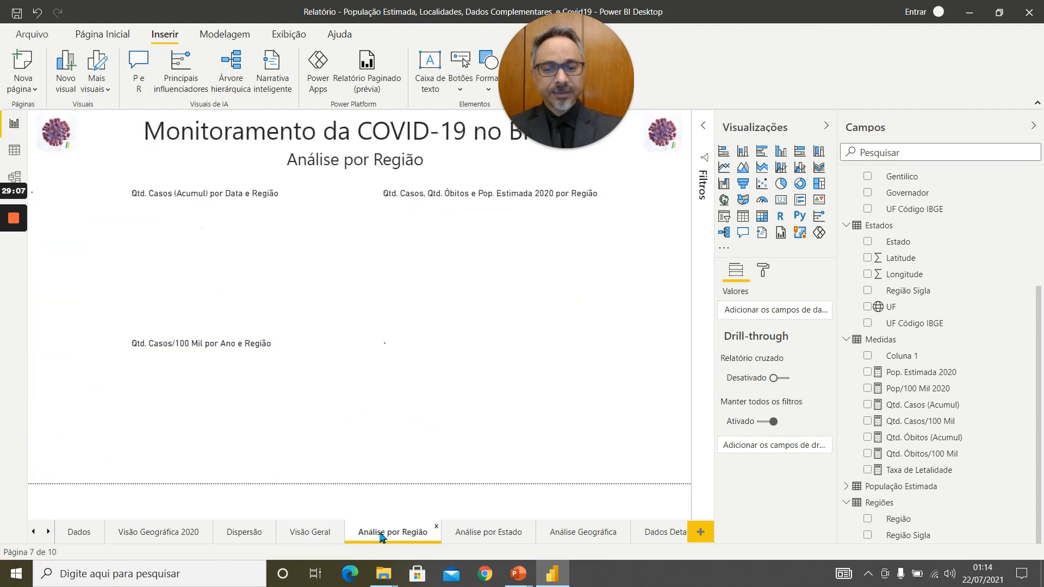
pyautogui.click(312, 536)
pyautogui.click(403, 536)
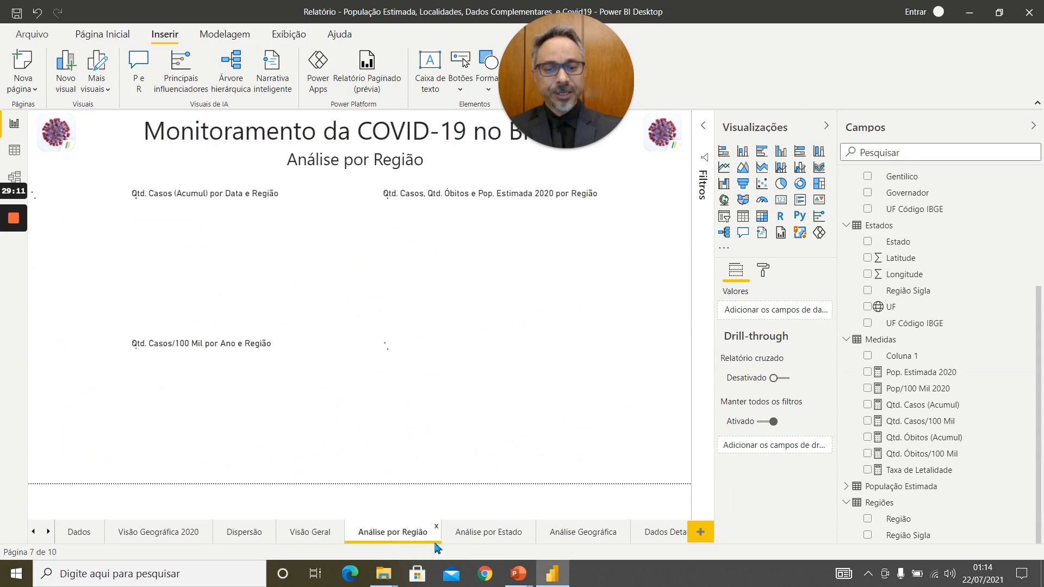
pyautogui.click(496, 541)
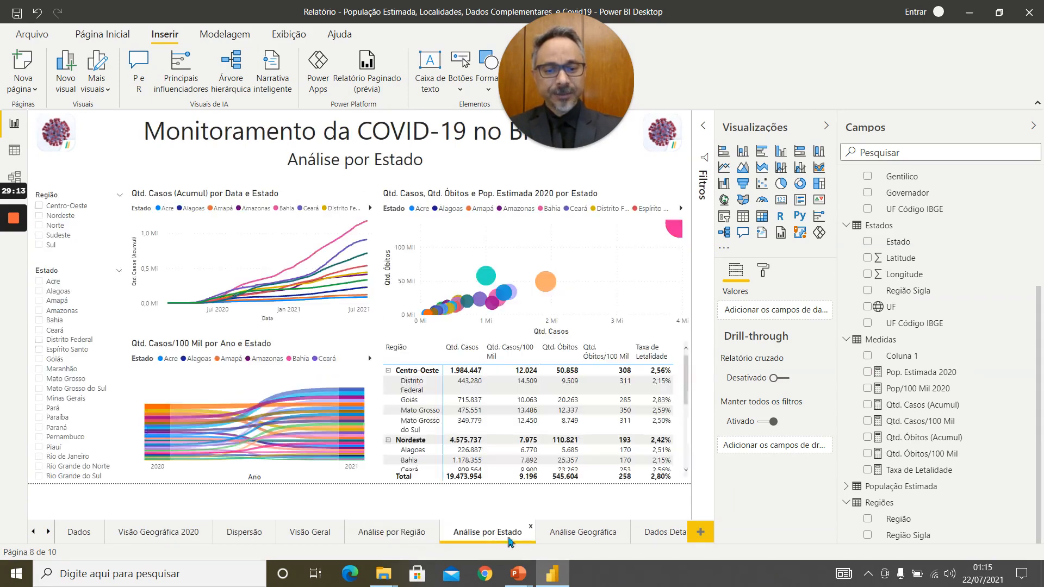
# Clear the Amazonas and Norte slicer selections on the Análise Geográfica page and return to the Dados Detalhados page.
pyautogui.click(591, 541)
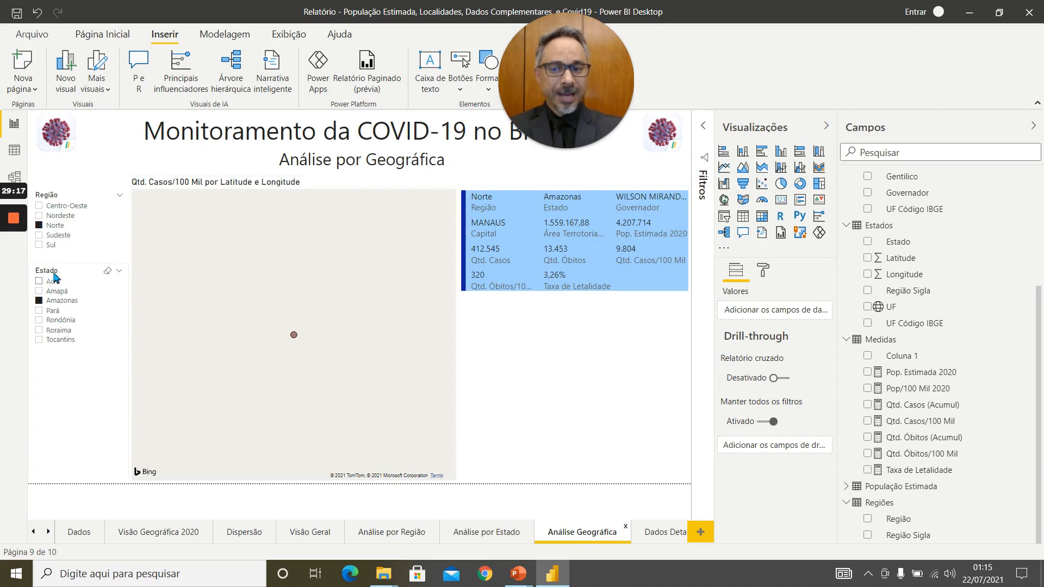
pyautogui.click(49, 302)
pyautogui.click(52, 225)
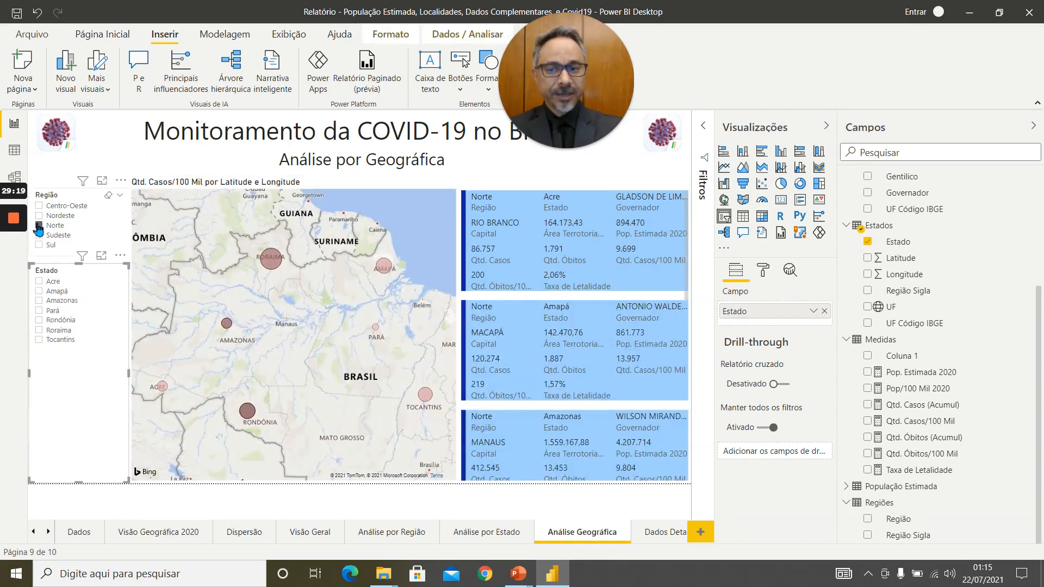
pyautogui.click(656, 536)
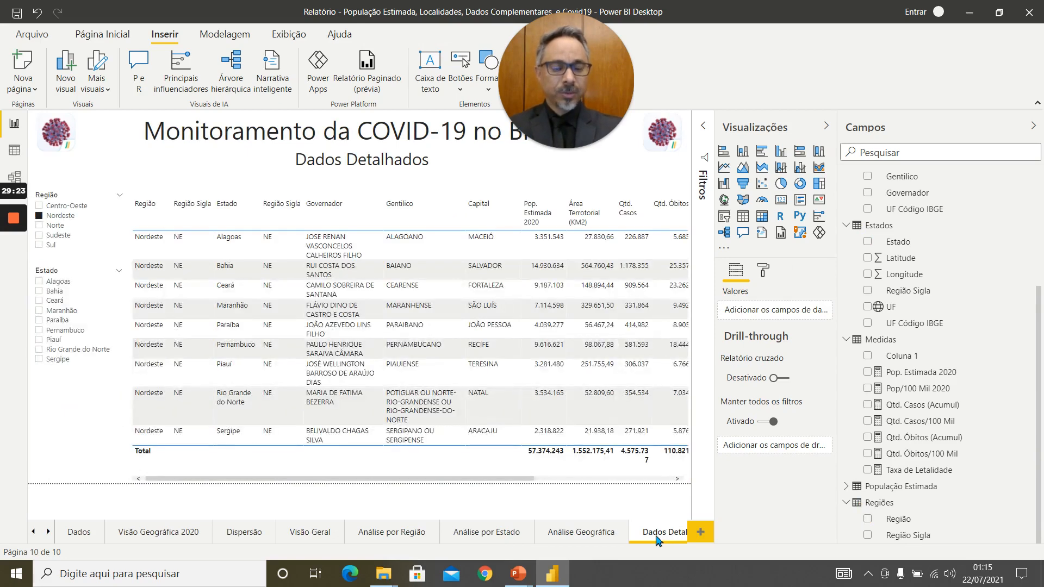